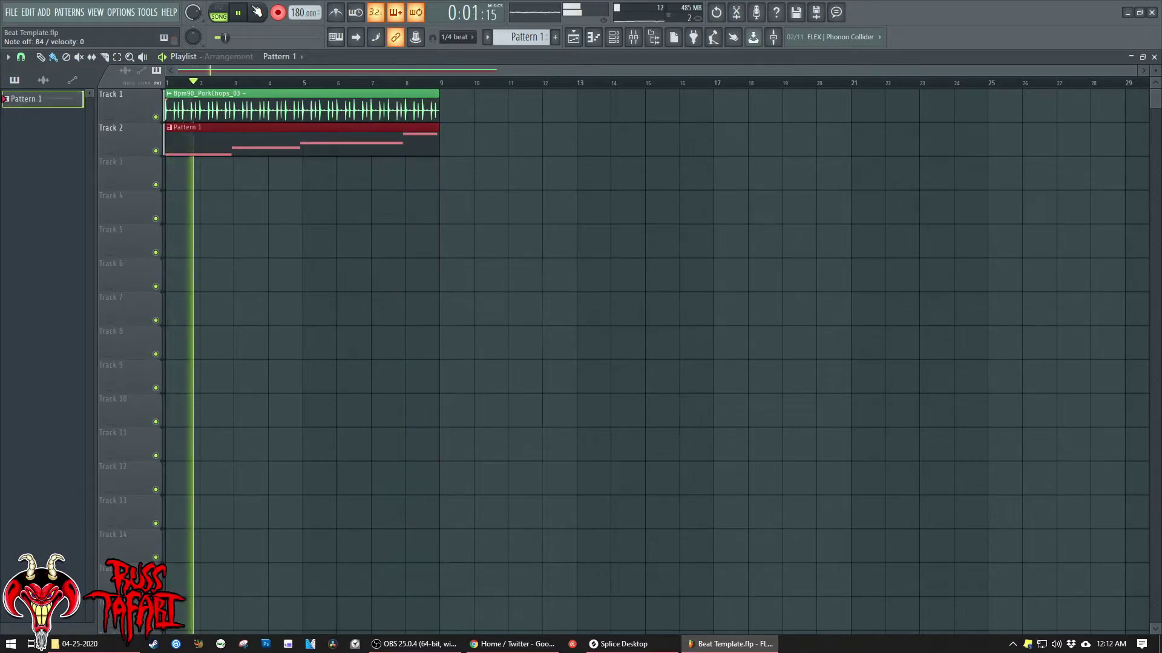
- Align Pattern 1's four Chord Prism notes to the bar lines, so they start at bars 1, 3, 5 and 8 without gaps
{"action": "double_click", "coordinate": [370, 153]}
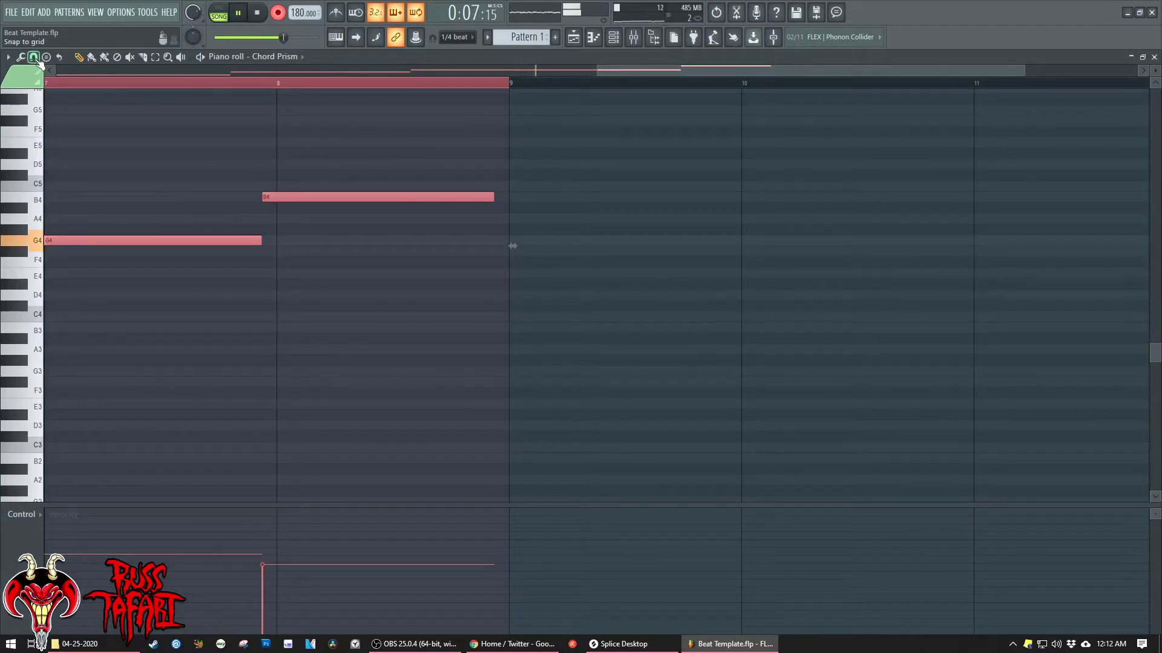
{"action": "right_click", "coordinate": [251, 335], "text": "ctrl"}
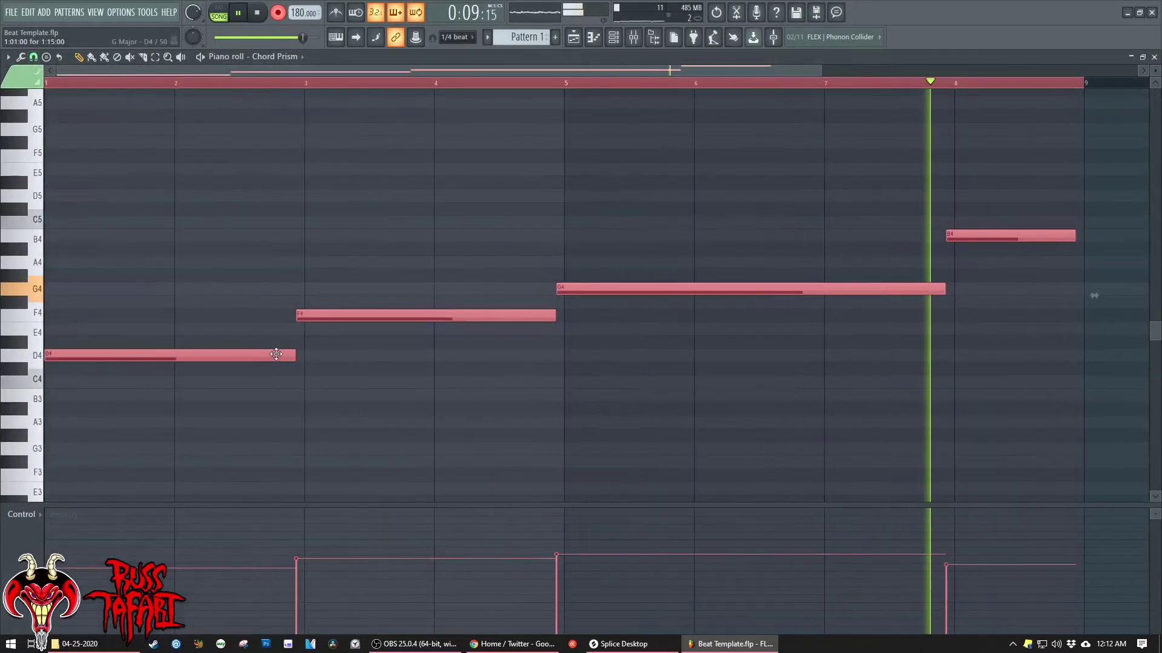
{"action": "left_click_drag", "start_coordinate": [276, 354], "coordinate": [278, 351]}
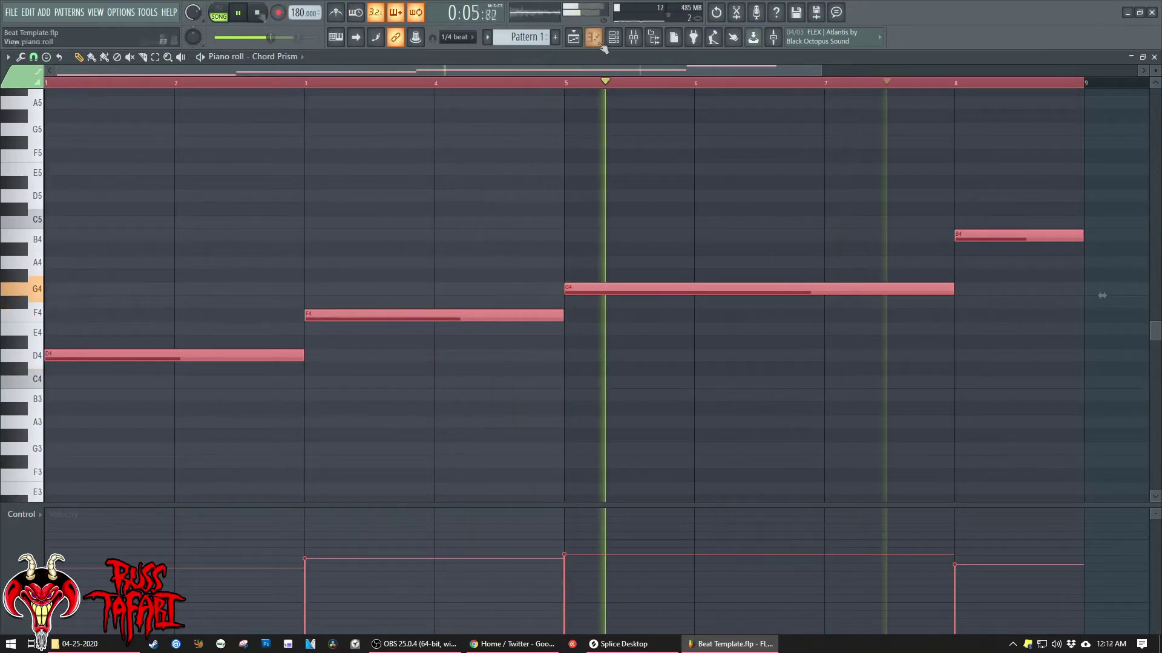
- Add a two-bar C5 note at the start of Chord Prism #2, delete the stray full-length C5 note and turn off recording
{"action": "left_click", "coordinate": [613, 39]}
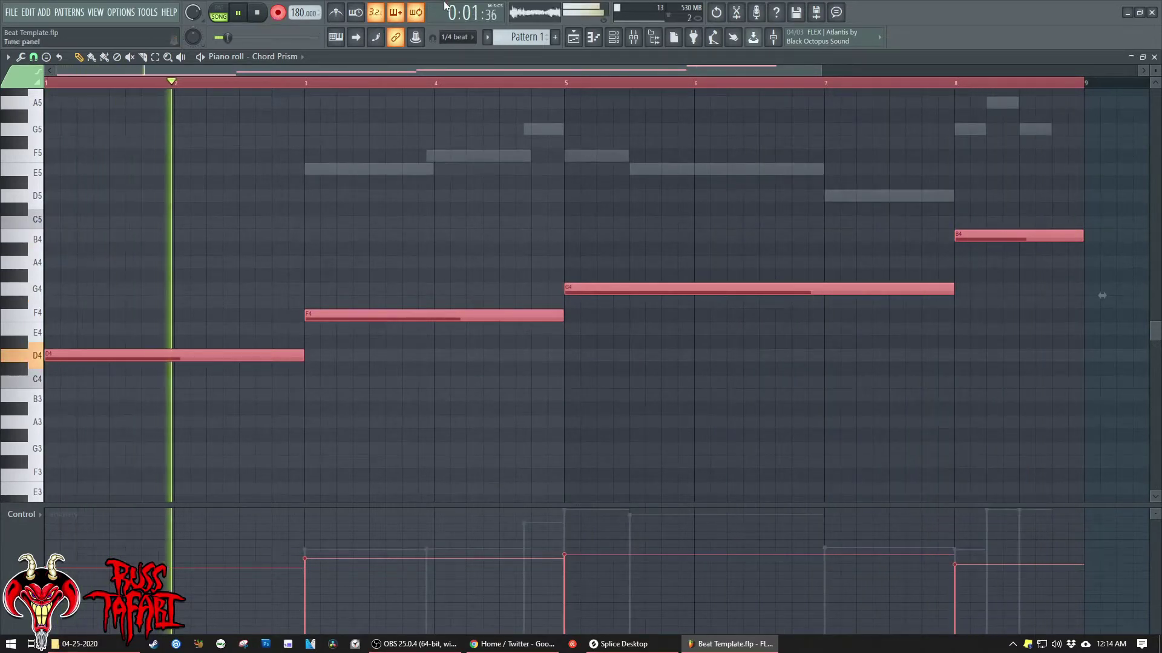
{"action": "double_click", "coordinate": [393, 171]}
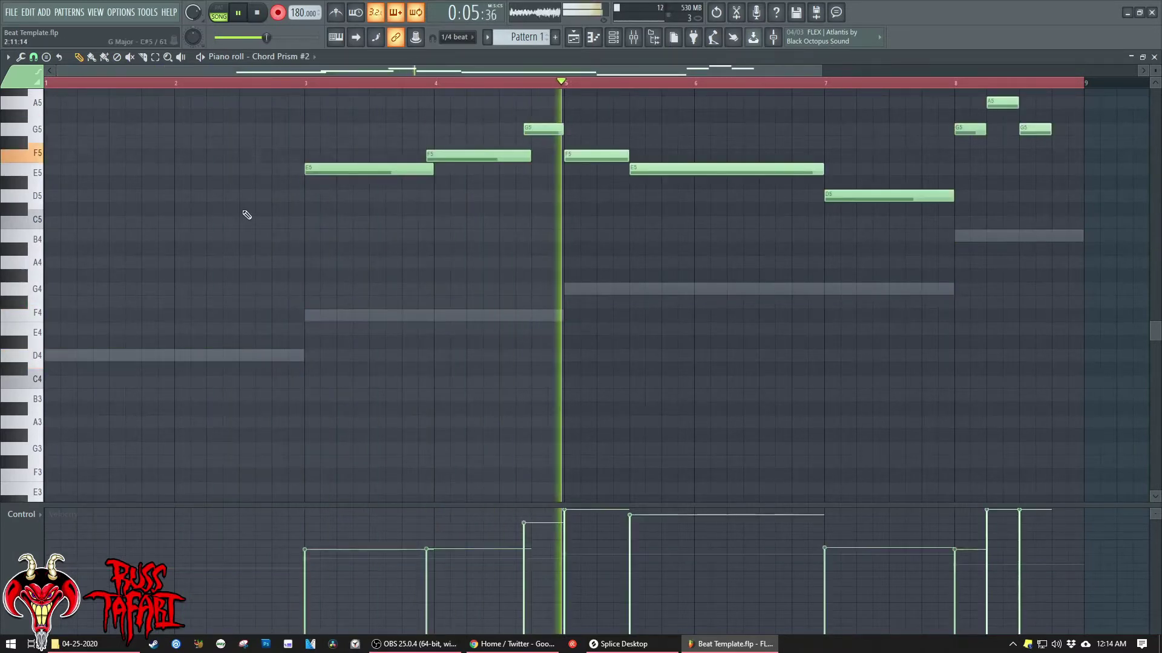
{"action": "left_click", "coordinate": [56, 224]}
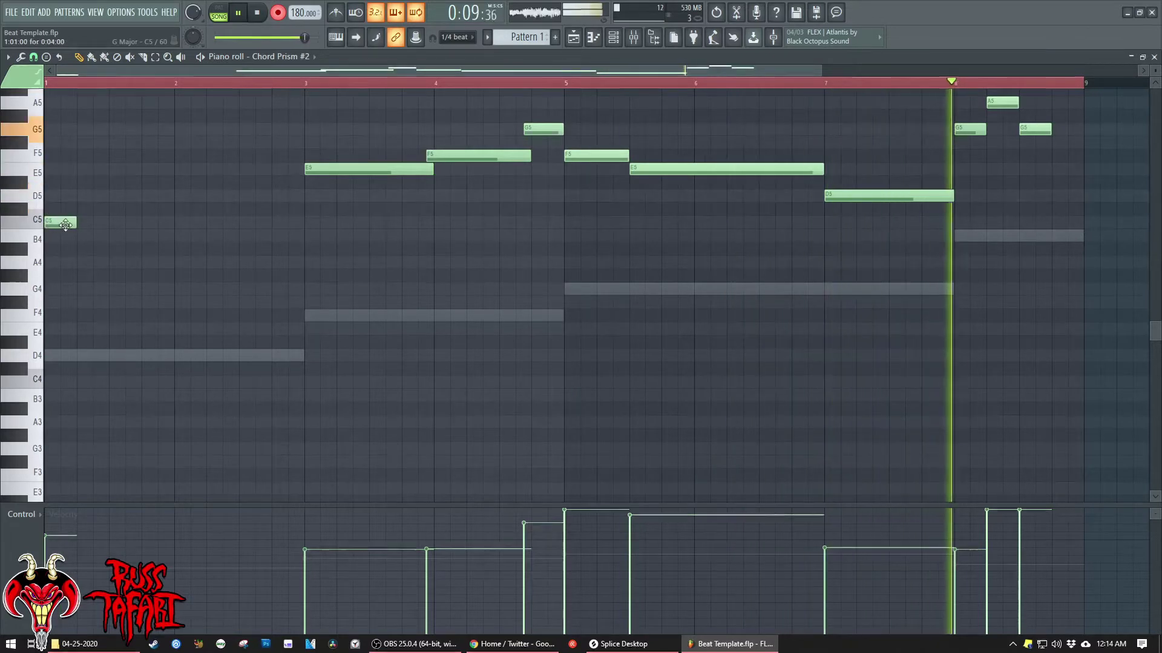
{"action": "left_click_drag", "start_coordinate": [65, 223], "coordinate": [293, 203]}
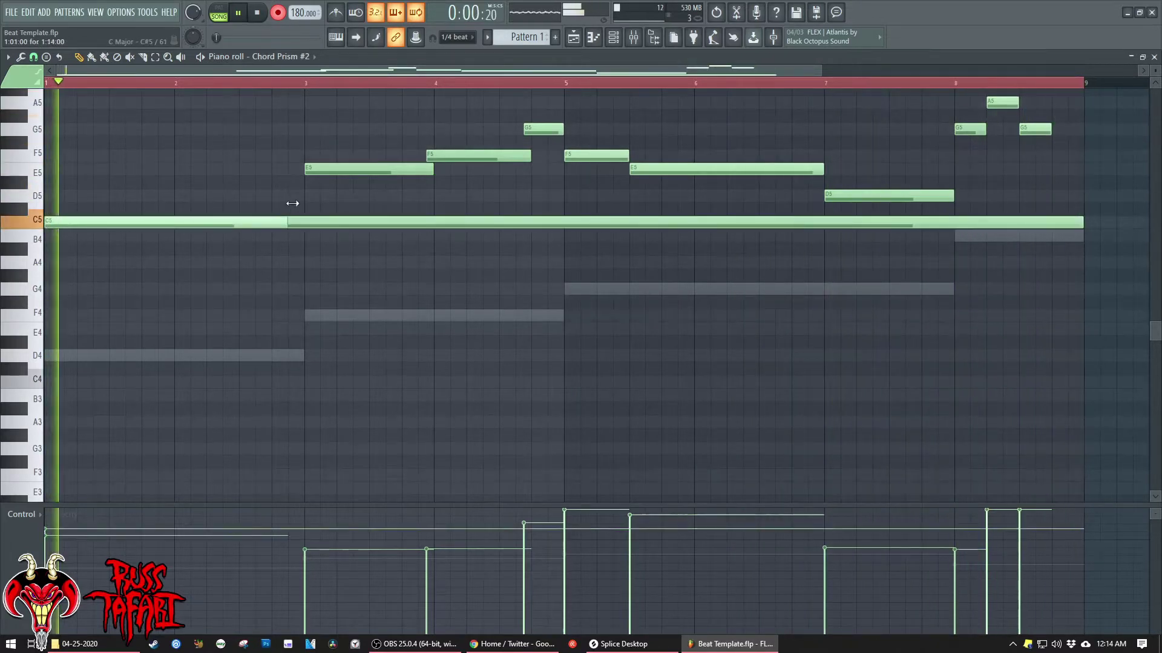
{"action": "right_click", "coordinate": [322, 223]}
{"action": "left_click", "coordinate": [279, 13]}
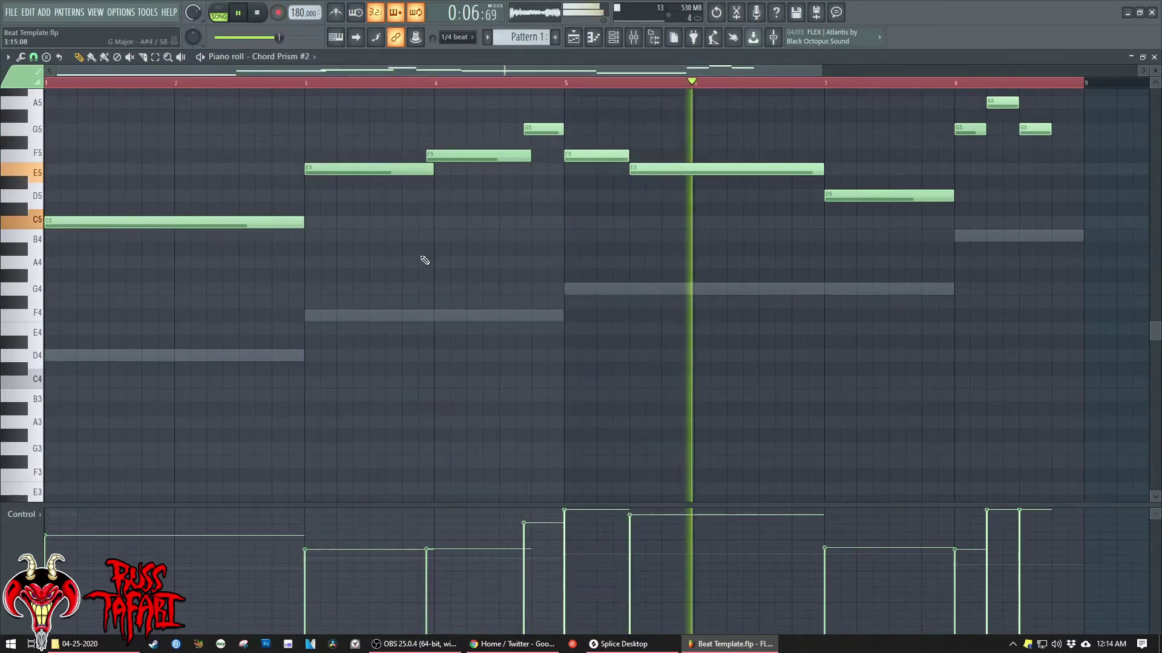
{"action": "key", "text": "ctrl+a"}
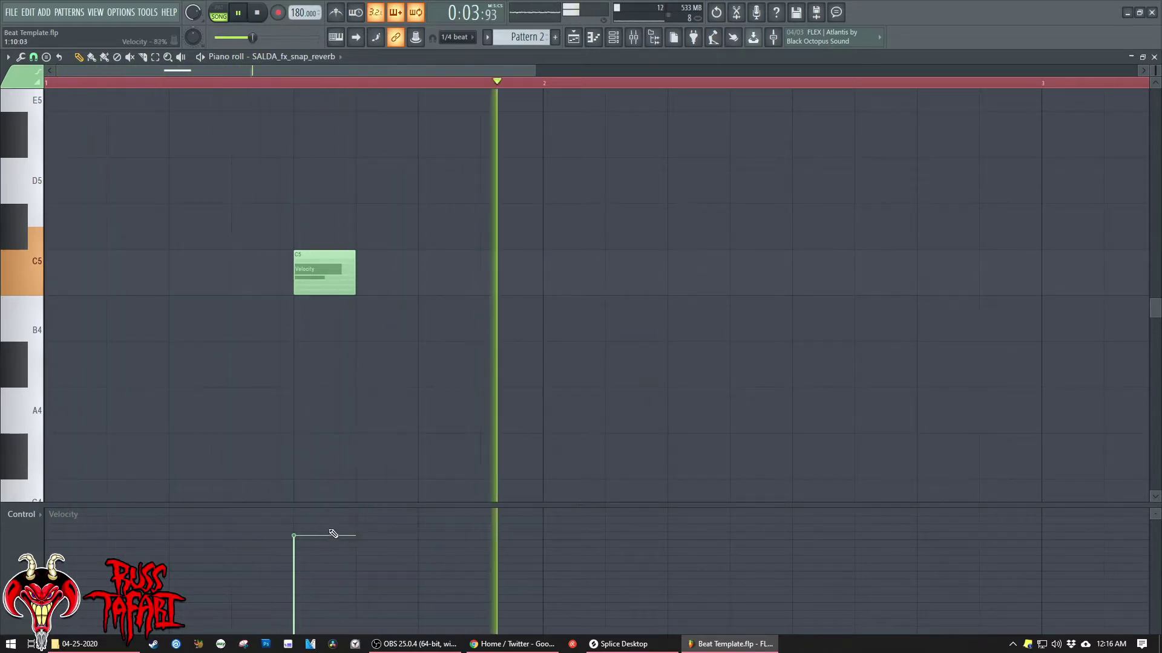
- In the playlist, delete the Pattern 2 clips in bars 1, 3, 5 and 7 on Track 3
{"action": "left_click", "coordinate": [573, 37]}
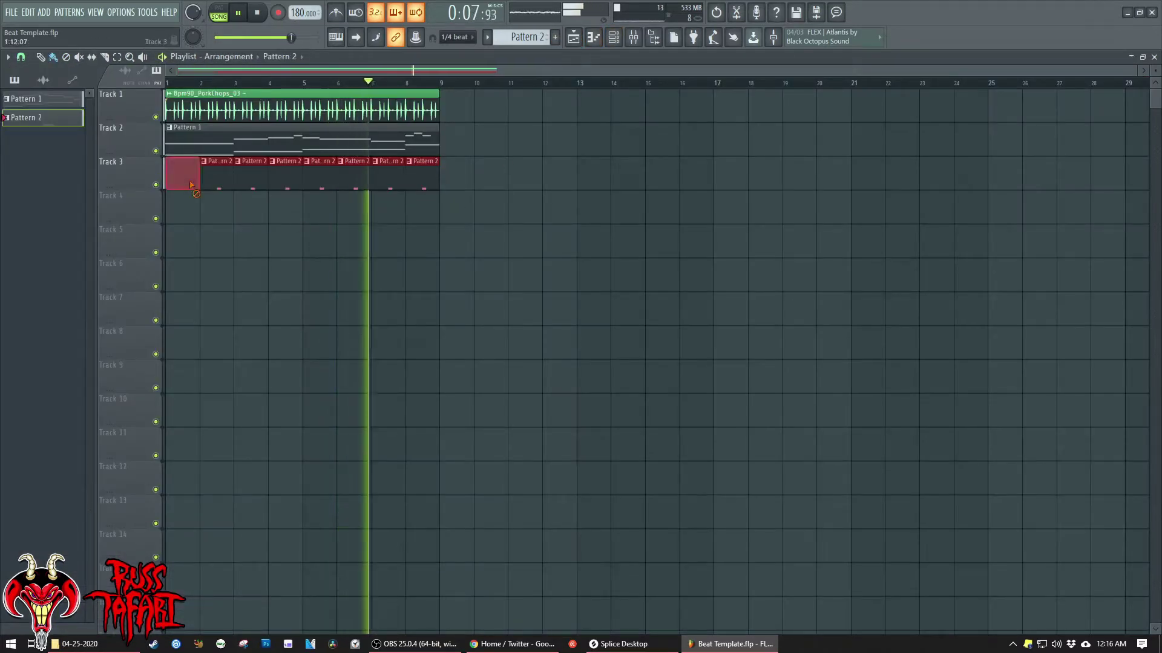
{"action": "right_click", "coordinate": [387, 187]}
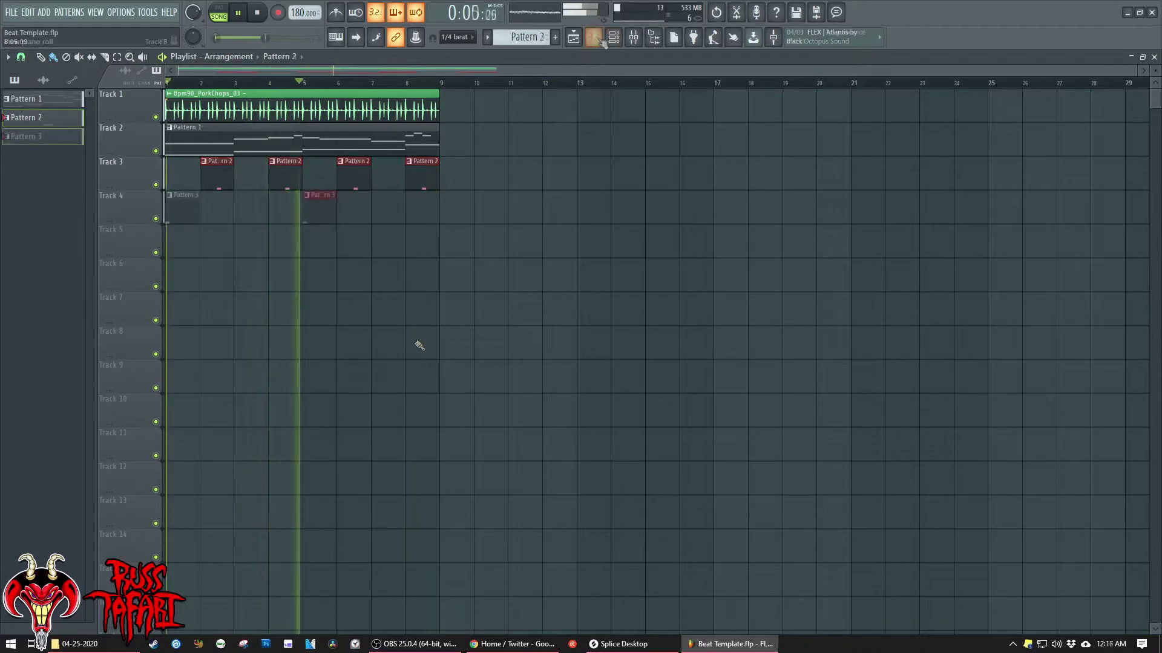
- In Pattern 3's BD_Sprite part, replace the bar 2 kick with one at step 13 of bar 1 and add one at bar 3
{"action": "left_click", "coordinate": [593, 38]}
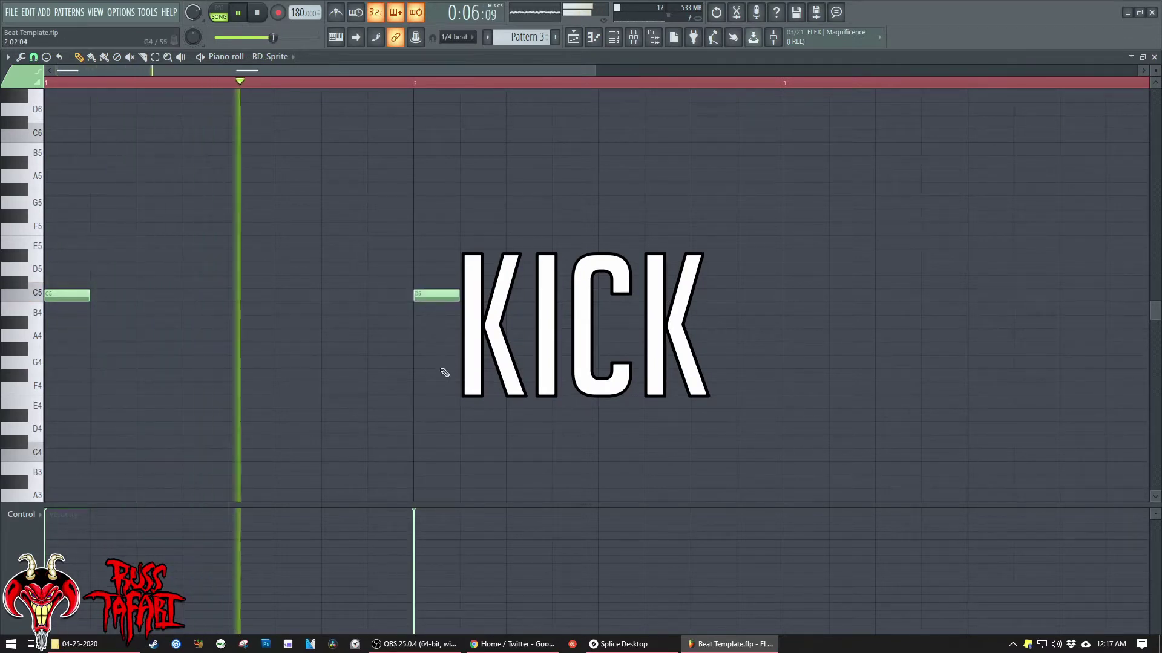
{"action": "right_click", "coordinate": [442, 300]}
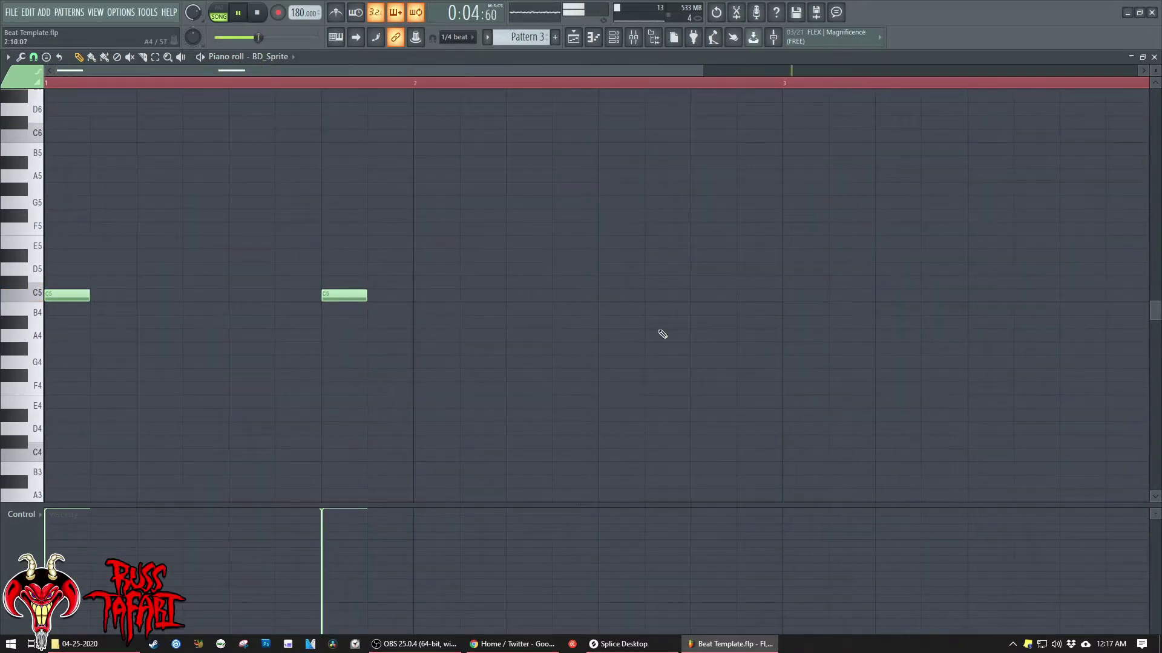
{"action": "left_click", "coordinate": [795, 297]}
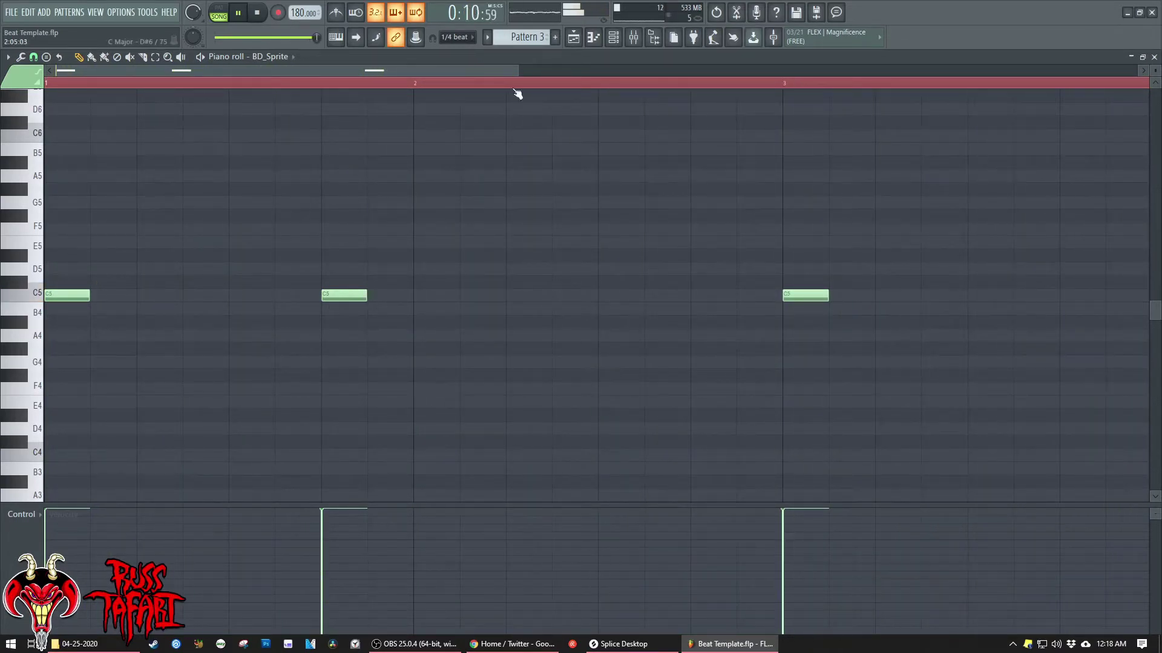
- Add C5 kicks at step 13 of bar 3, at the start of bar 4 and at step 7 of bar 4
{"action": "left_click_drag", "start_coordinate": [518, 67], "coordinate": [539, 71]}
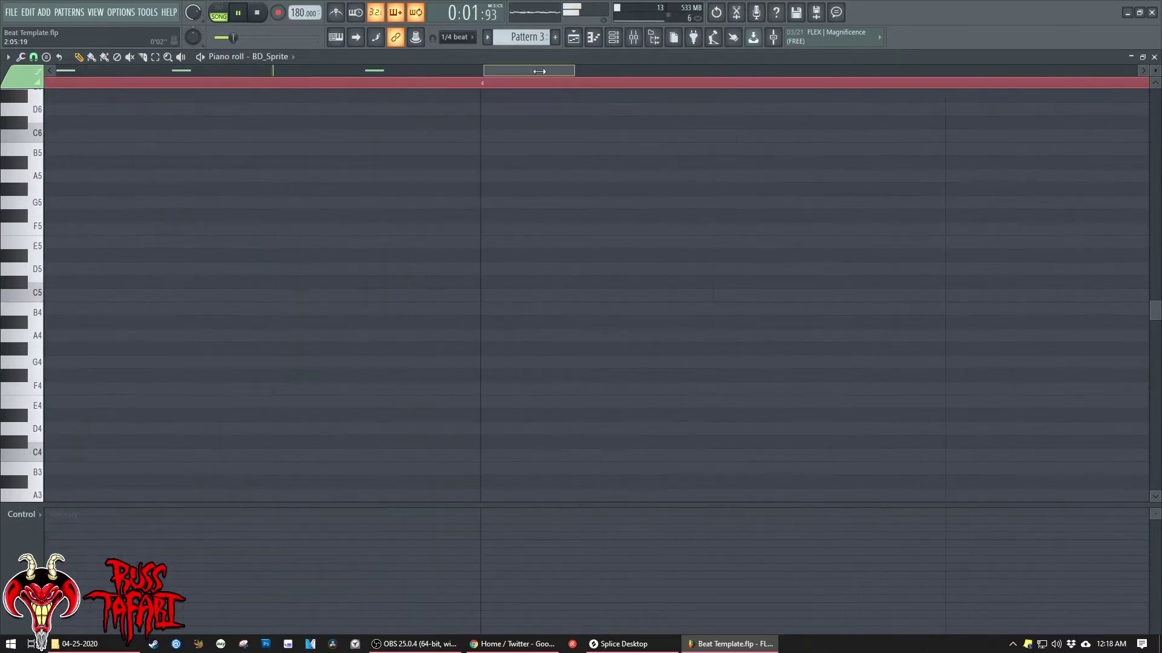
{"action": "left_click_drag", "start_coordinate": [379, 71], "coordinate": [52, 73]}
{"action": "scroll", "coordinate": [446, 297], "scroll_direction": "down", "scroll_amount": 3}
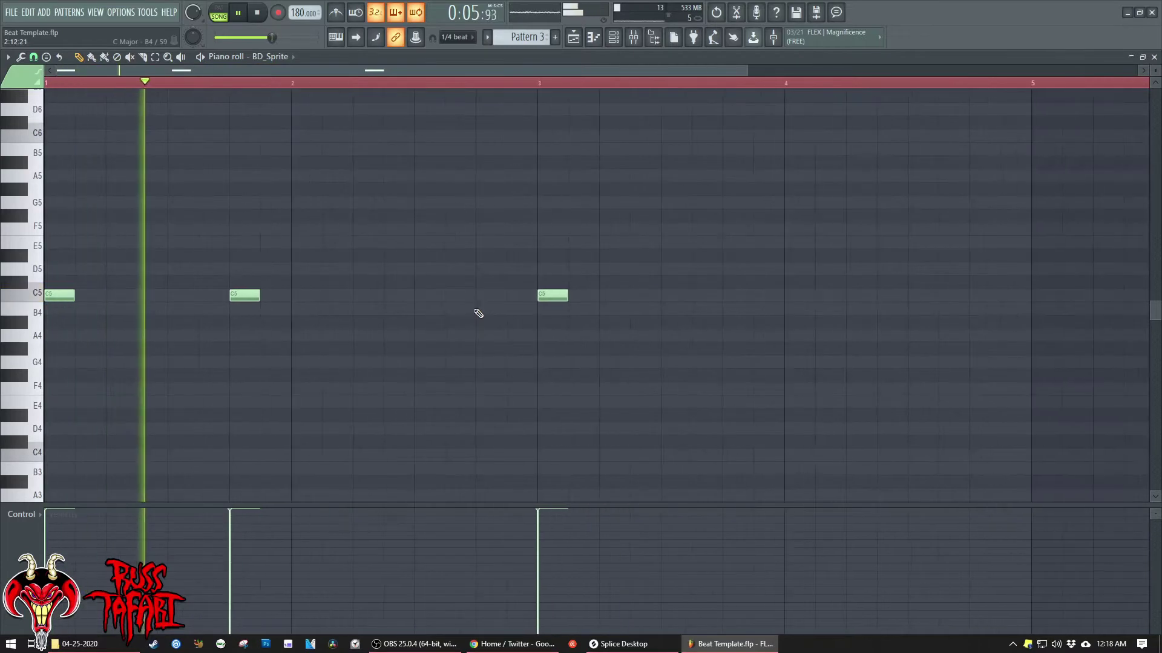
{"action": "left_click", "coordinate": [667, 296]}
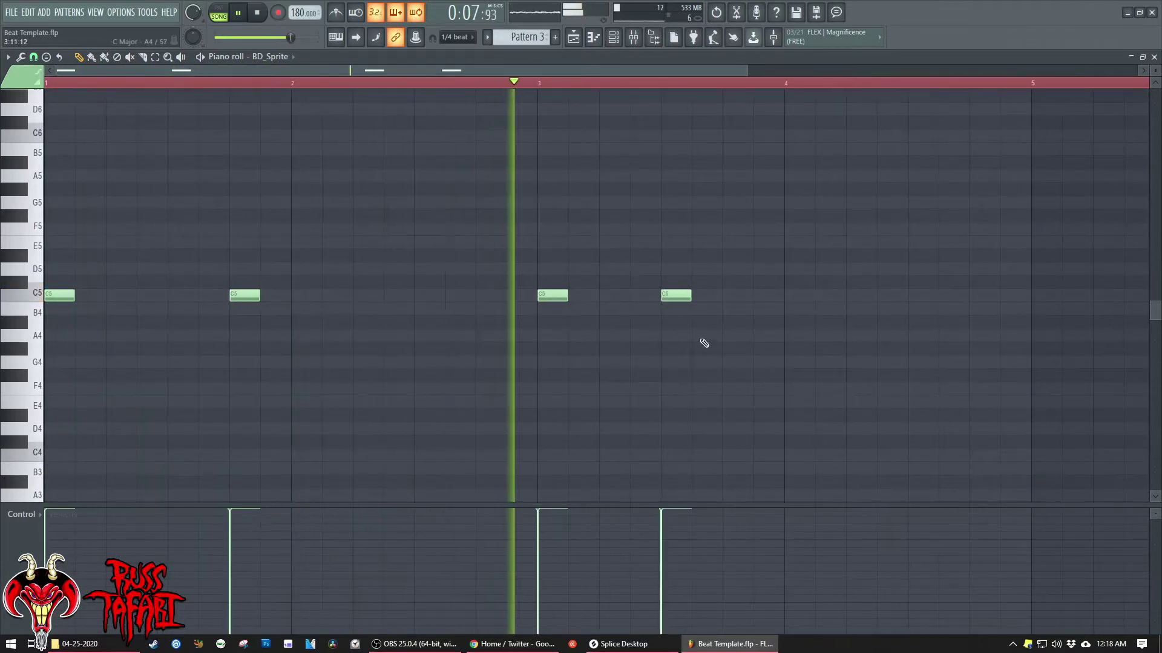
{"action": "right_click", "coordinate": [677, 297]}
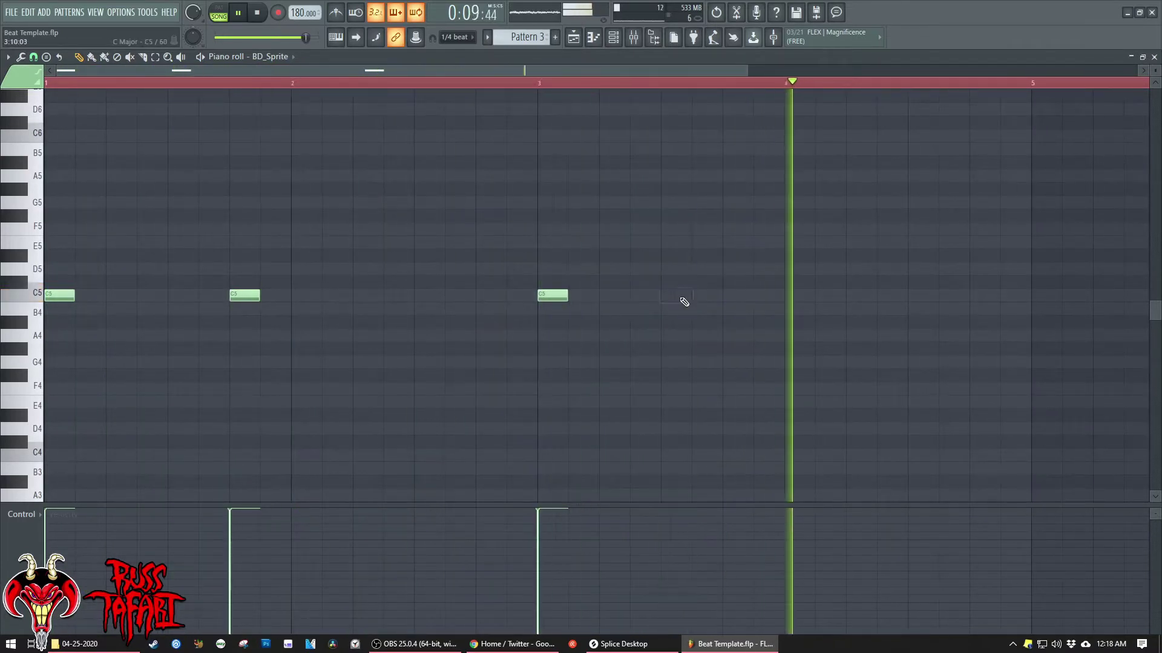
{"action": "left_click", "coordinate": [732, 297]}
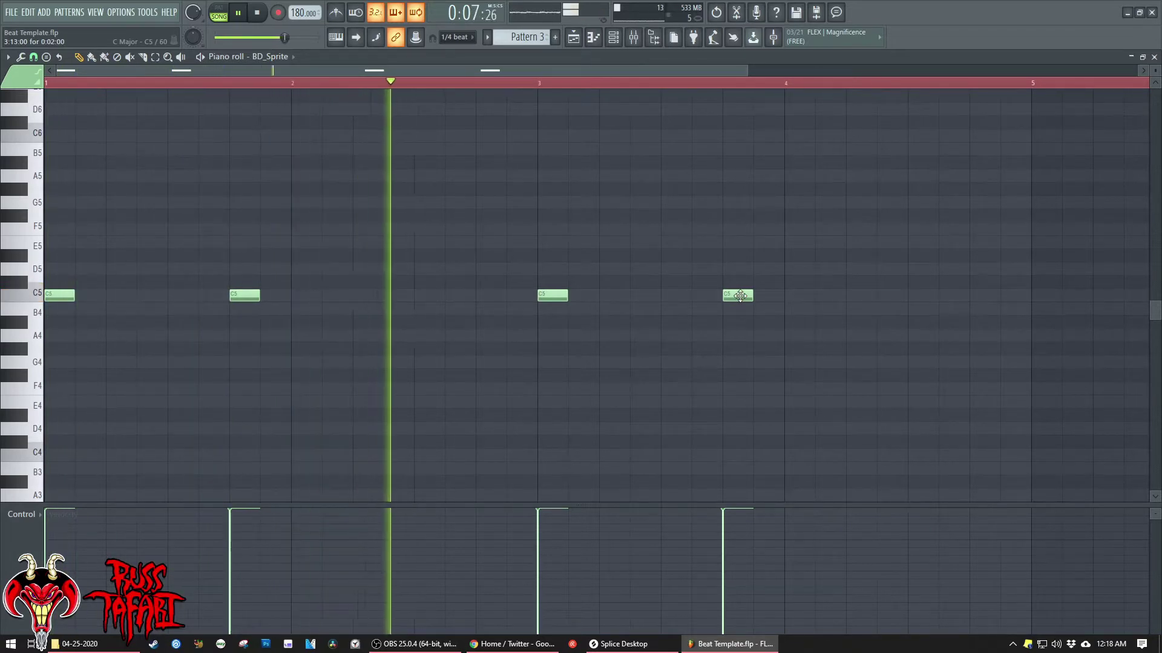
{"action": "left_click", "coordinate": [791, 297]}
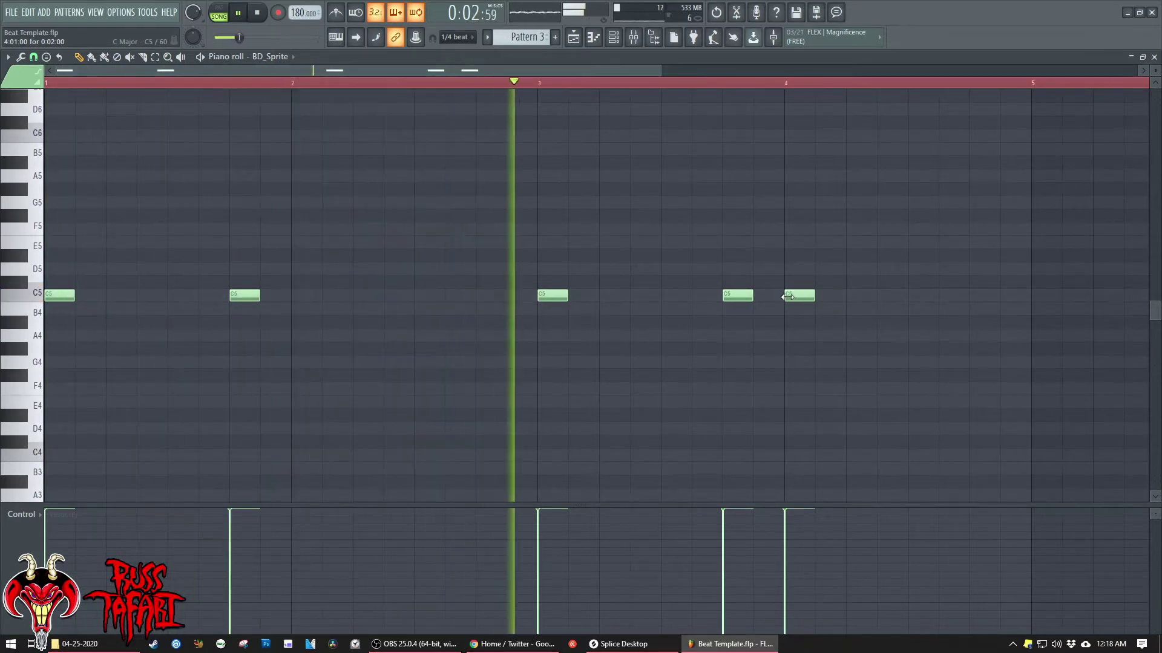
{"action": "left_click", "coordinate": [885, 296]}
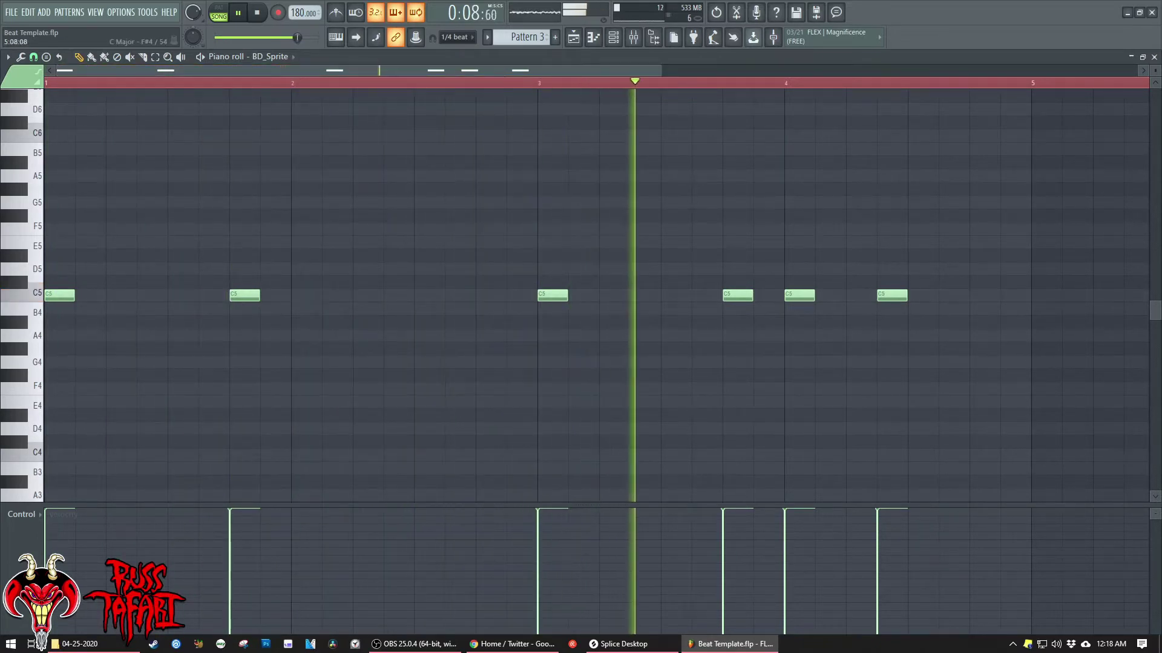
- Switch to the shh_snr_rollbang part and place a C5 snare at step 9 of each of bars 1 to 4
{"action": "left_click", "coordinate": [270, 57]}
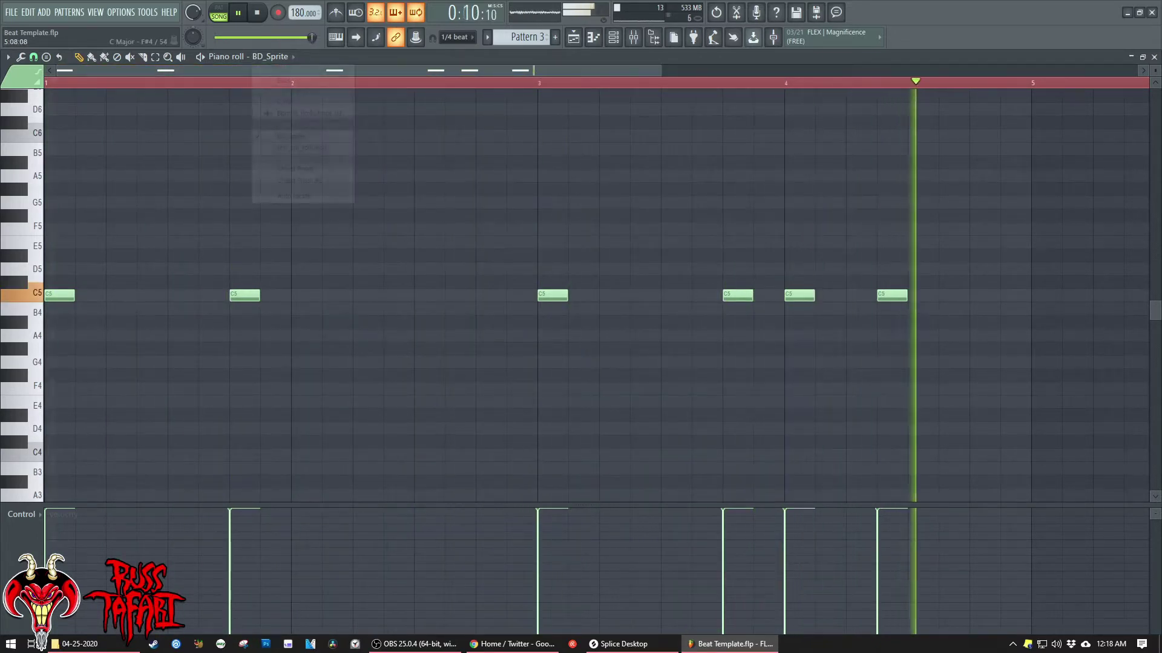
{"action": "left_click", "coordinate": [288, 150]}
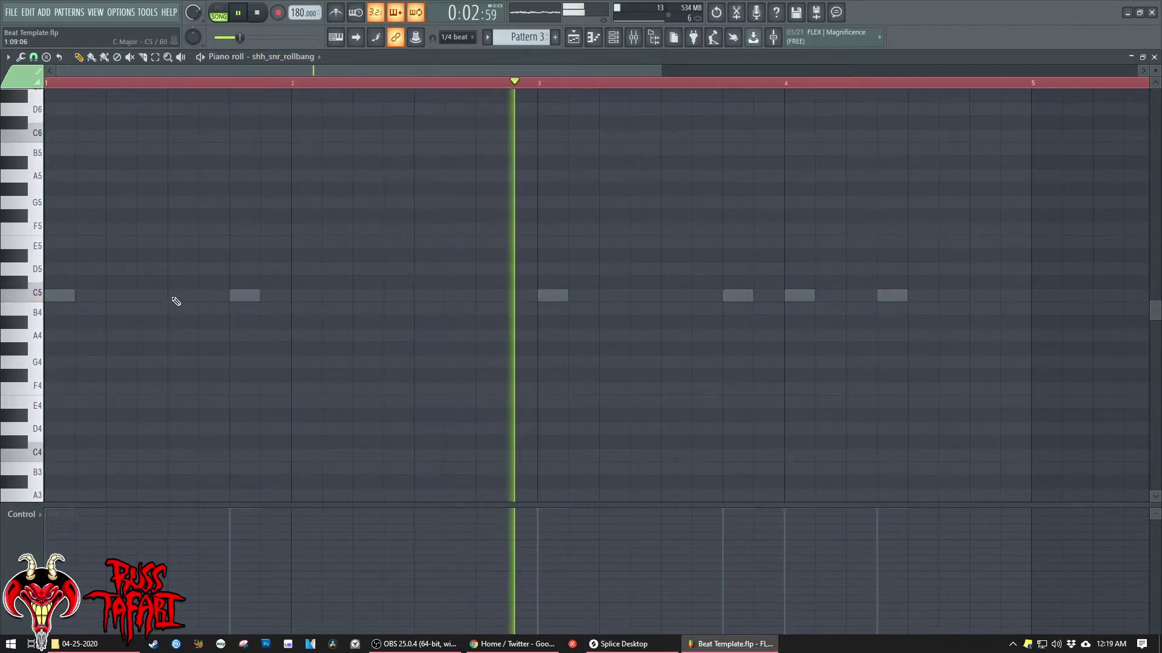
{"action": "left_click", "coordinate": [176, 295]}
{"action": "left_click", "coordinate": [424, 295]}
{"action": "left_click", "coordinate": [665, 295]}
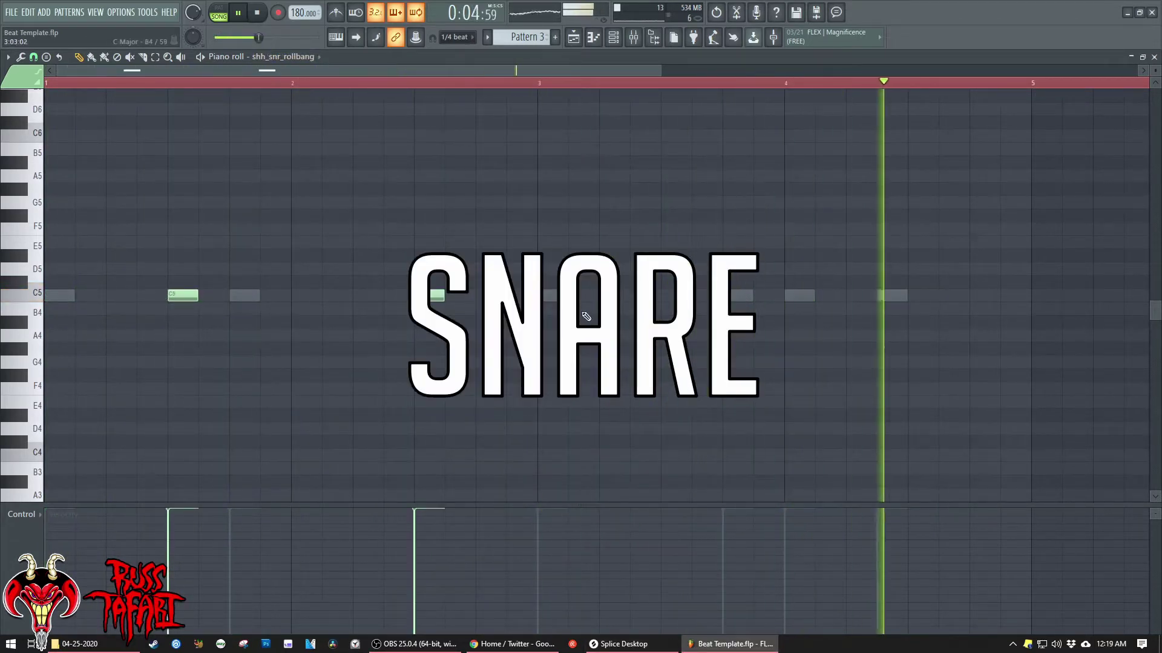
{"action": "left_click", "coordinate": [920, 296]}
- Set the shh_snr_rollbang sample's trim to 100% and advance its sample start to cut the lead-in before the hit
{"action": "left_click", "coordinate": [593, 38]}
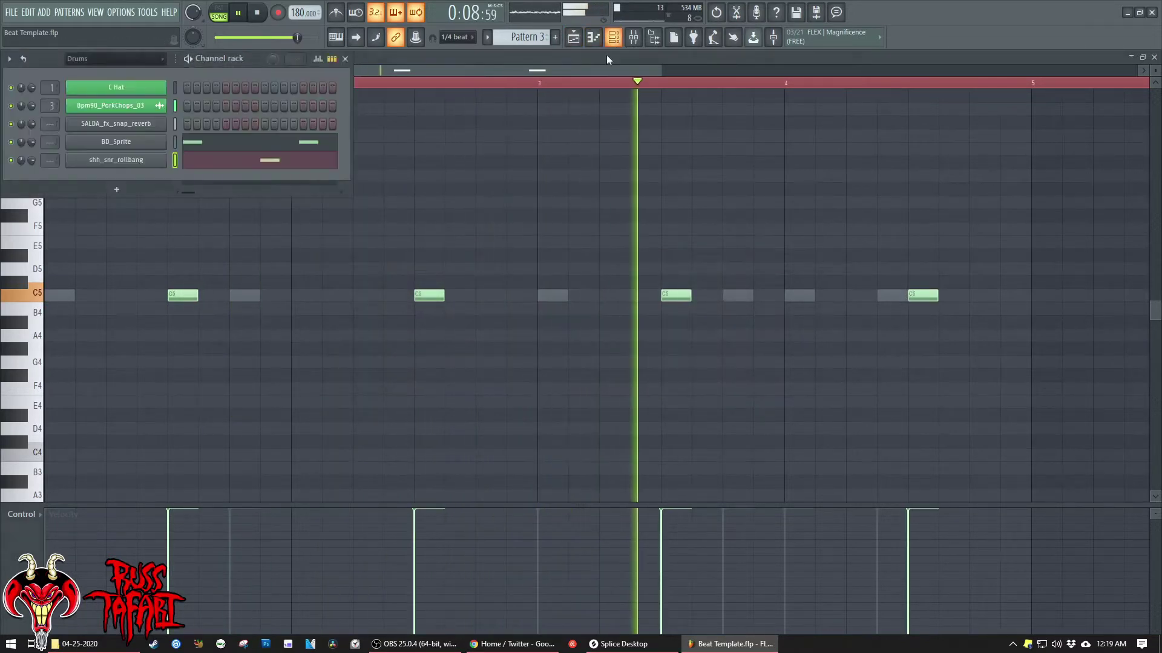
{"action": "left_click", "coordinate": [91, 161]}
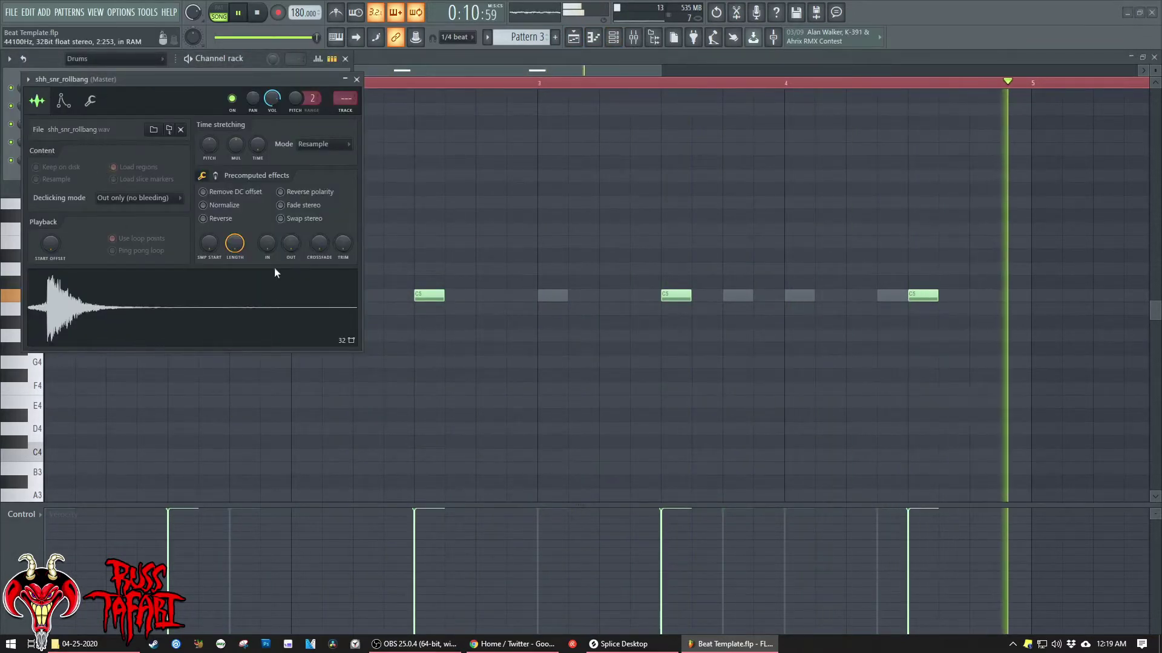
{"action": "left_click_drag", "start_coordinate": [343, 243], "coordinate": [343, 188]}
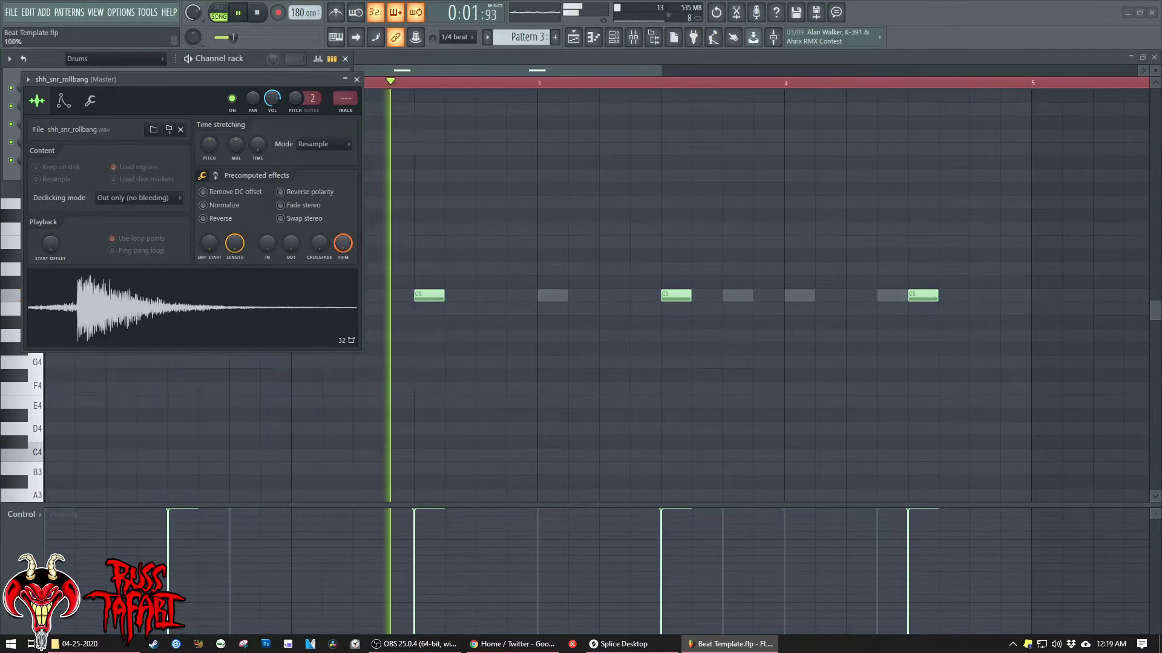
{"action": "left_click_drag", "start_coordinate": [209, 245], "coordinate": [208, 241]}
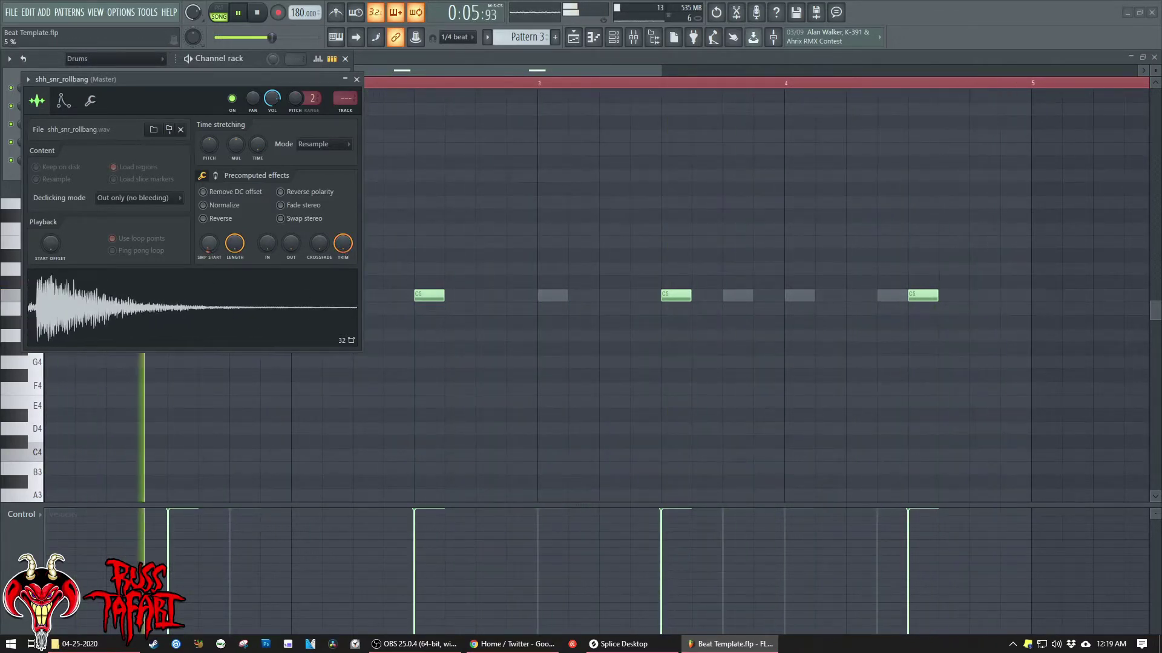
{"action": "left_click_drag", "start_coordinate": [209, 245], "coordinate": [208, 242]}
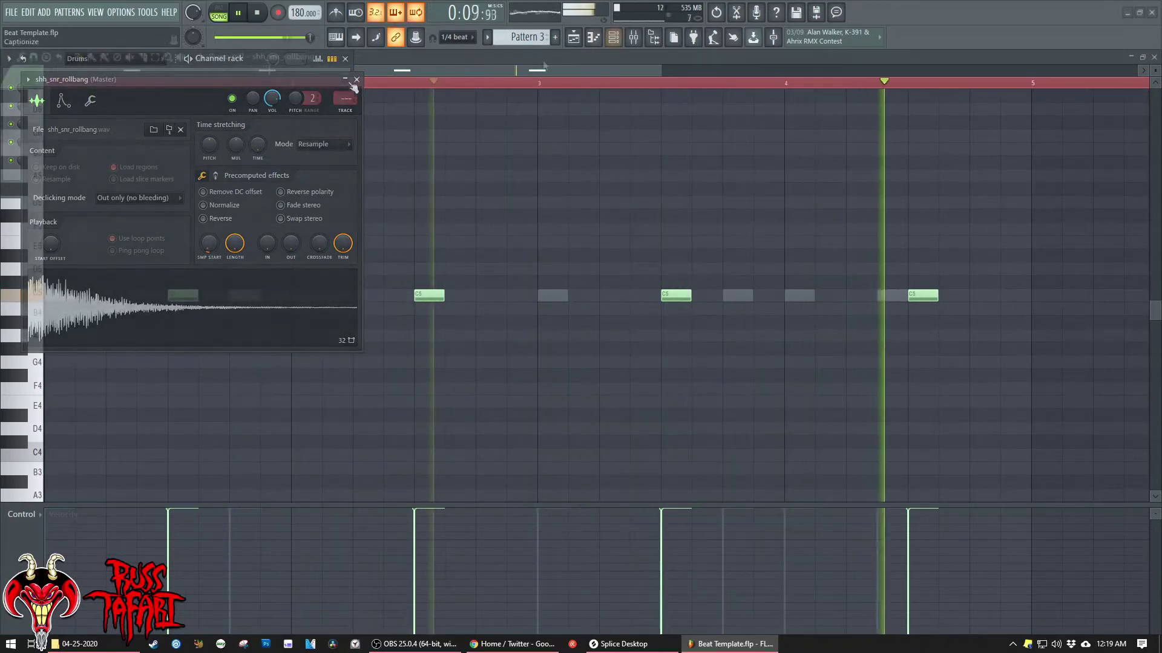
- Boost the BD_Sprite kick sample to 12% with clipping enabled and close its sample settings
{"action": "left_click", "coordinate": [613, 37]}
{"action": "left_click", "coordinate": [132, 140]}
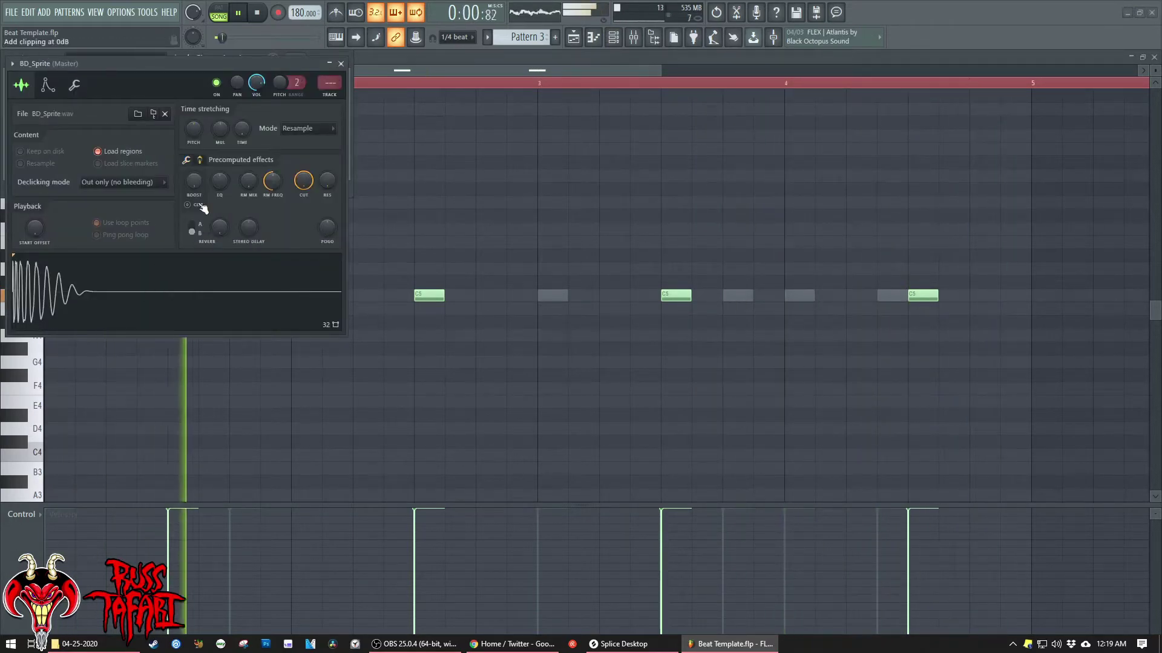
{"action": "left_click_drag", "start_coordinate": [200, 180], "coordinate": [202, 184]}
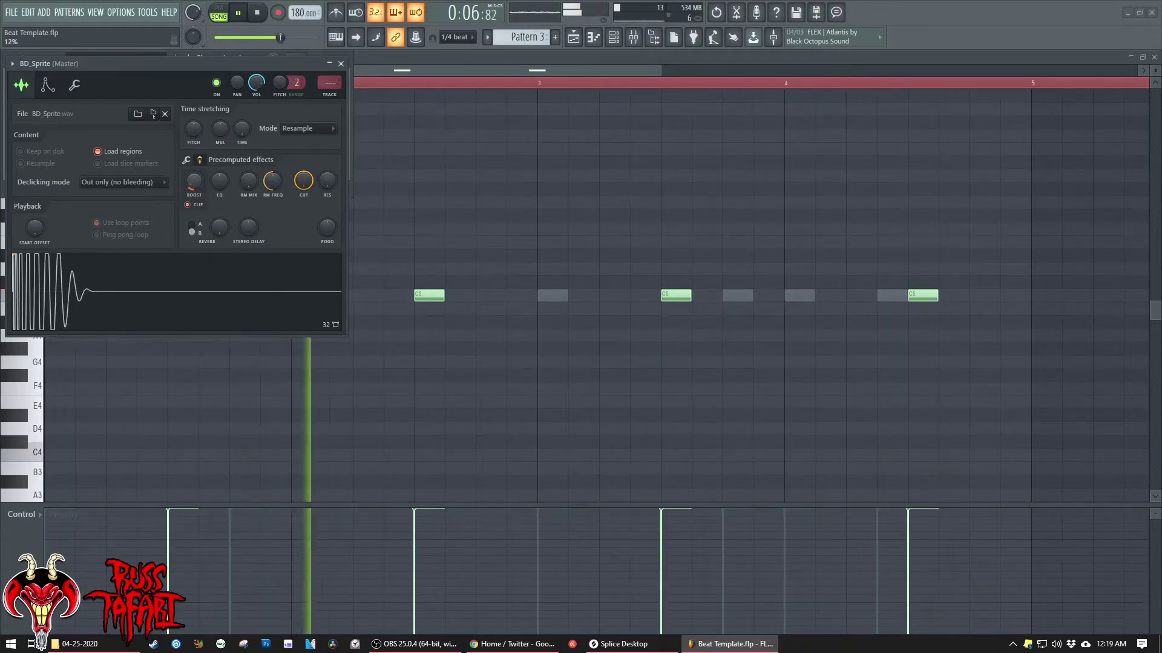
{"action": "left_click", "coordinate": [341, 64]}
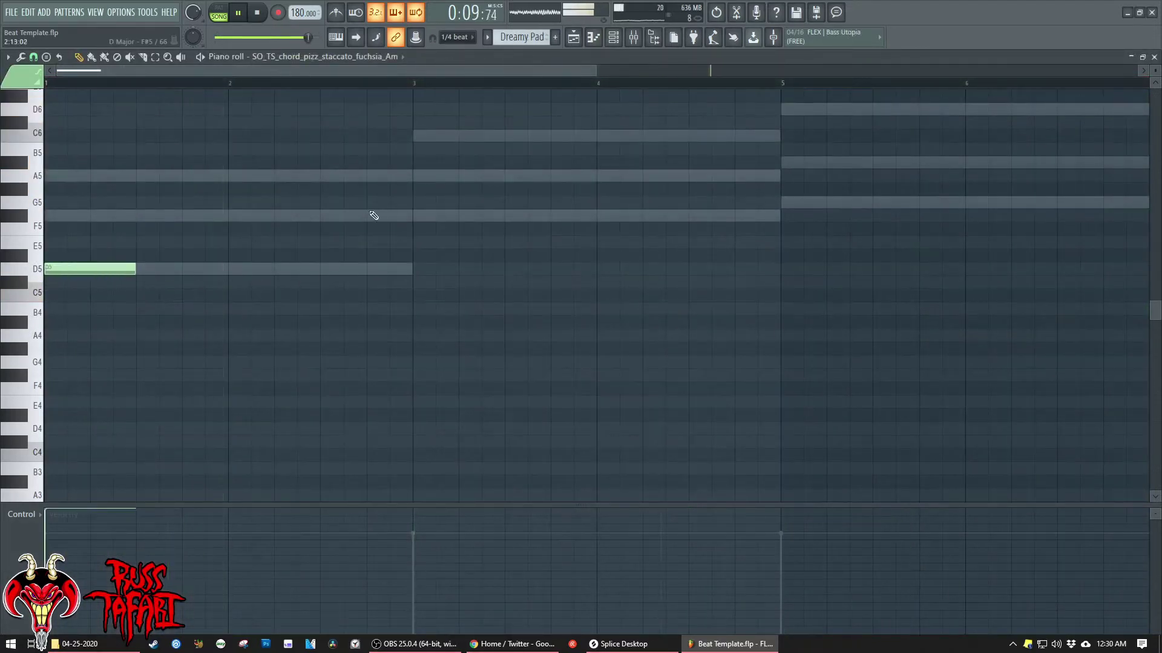
- Place half-bar pizzicato notes at the starts of three bars: F#5 in bar 3, G5 in bar 5 and A#5 in bar 8
{"action": "left_click_drag", "start_coordinate": [279, 73], "coordinate": [463, 143]}
{"action": "left_click_drag", "start_coordinate": [392, 75], "coordinate": [89, 72]}
{"action": "left_click", "coordinate": [823, 161]}
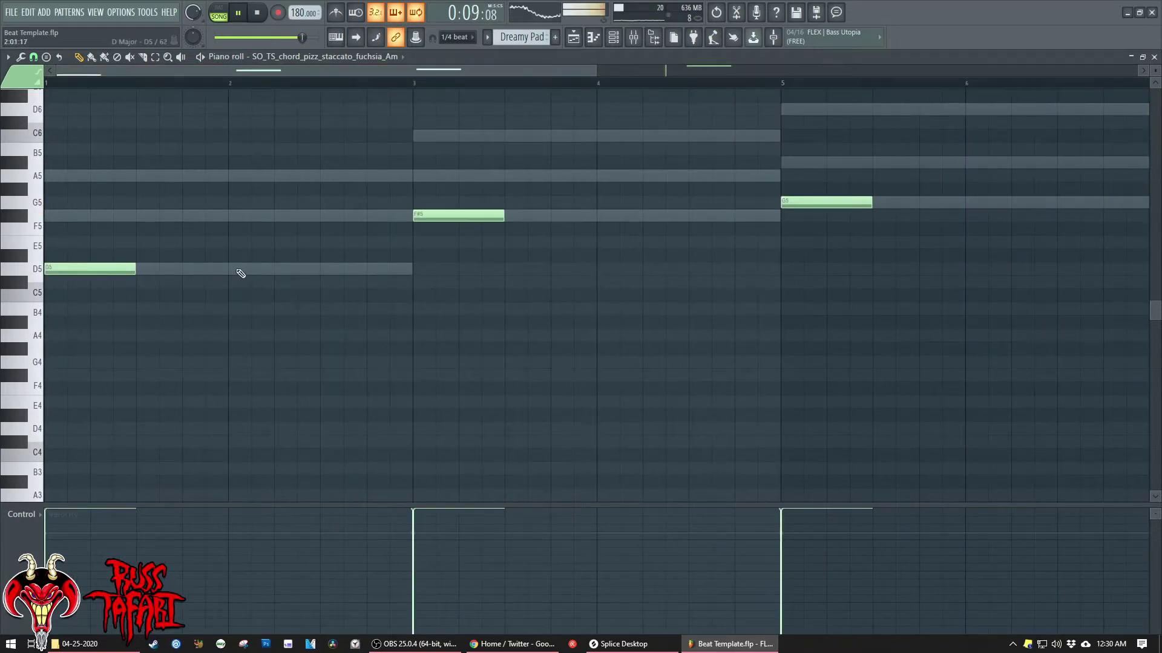
- Add pizzicato notes D5 at step 9 of bar 2, F#5 at the start of bar 4 and G5 at step 13 of bar 5
{"action": "left_click", "coordinate": [321, 270]}
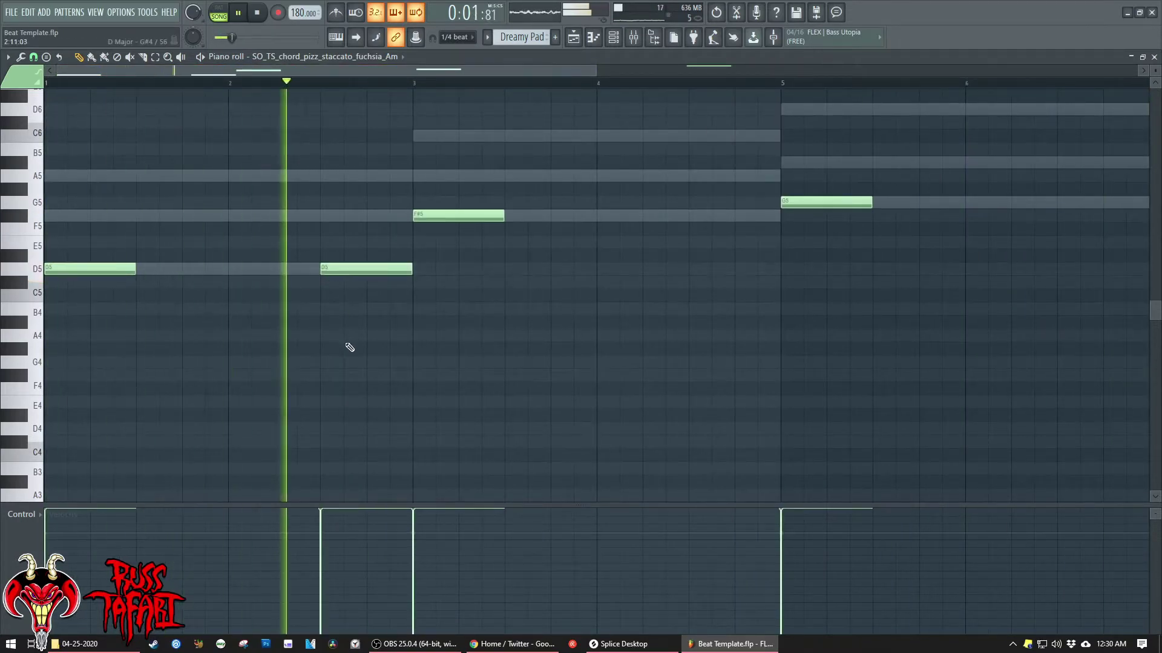
{"action": "left_click", "coordinate": [690, 216]}
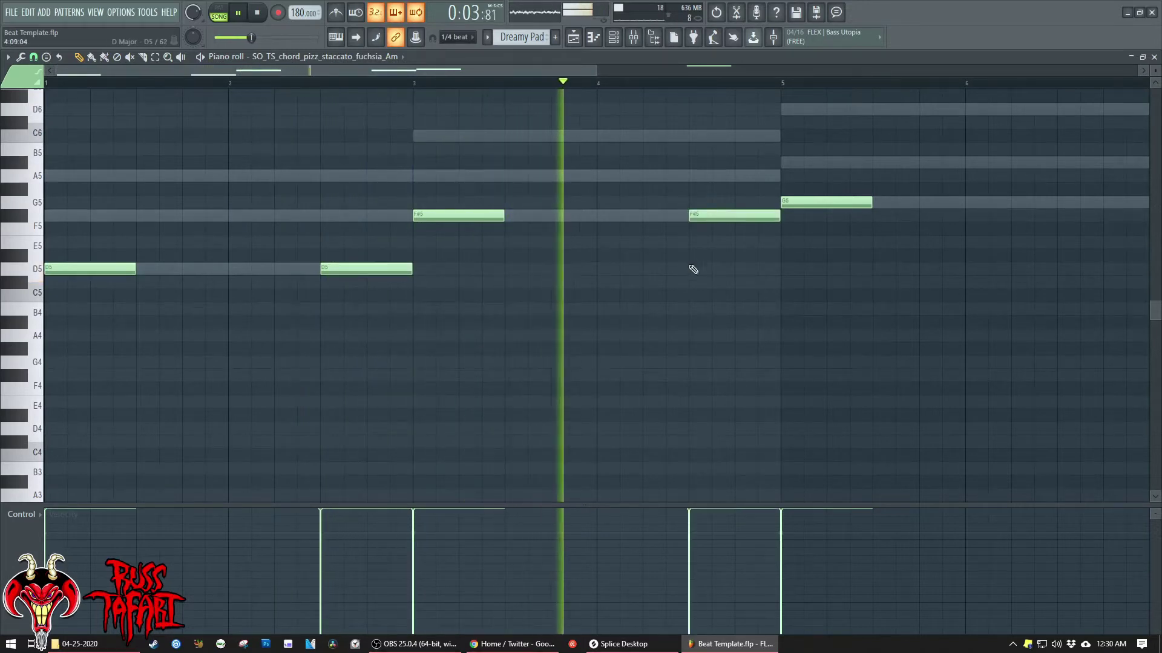
{"action": "right_click", "coordinate": [734, 215]}
{"action": "left_click", "coordinate": [632, 214]}
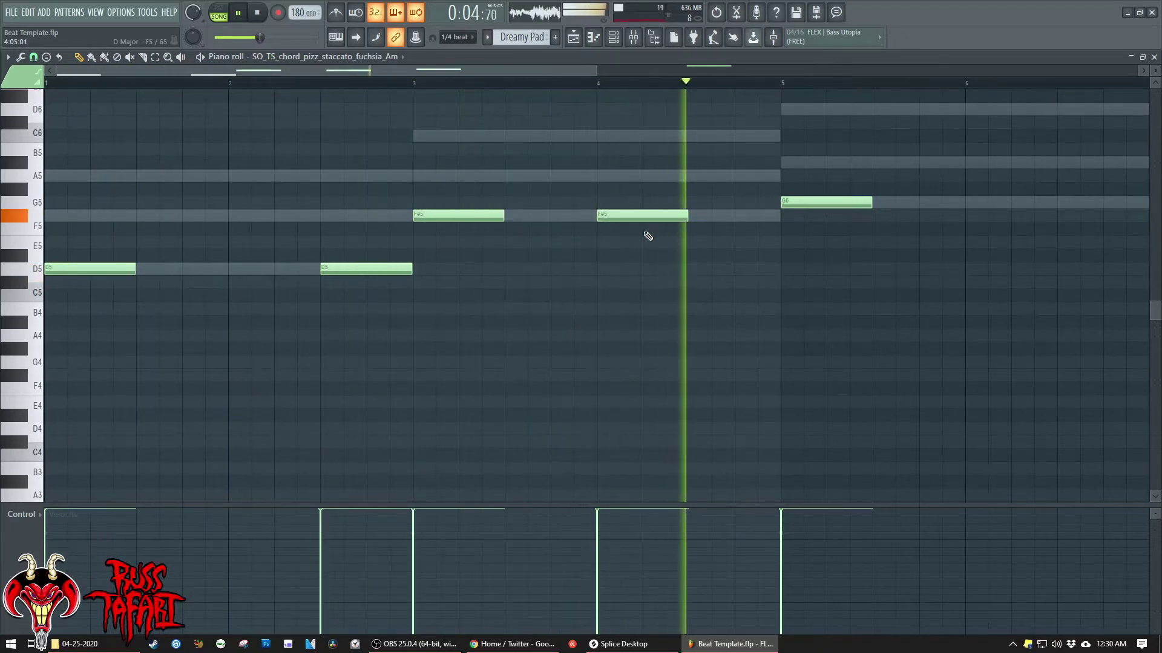
{"action": "left_click", "coordinate": [995, 202]}
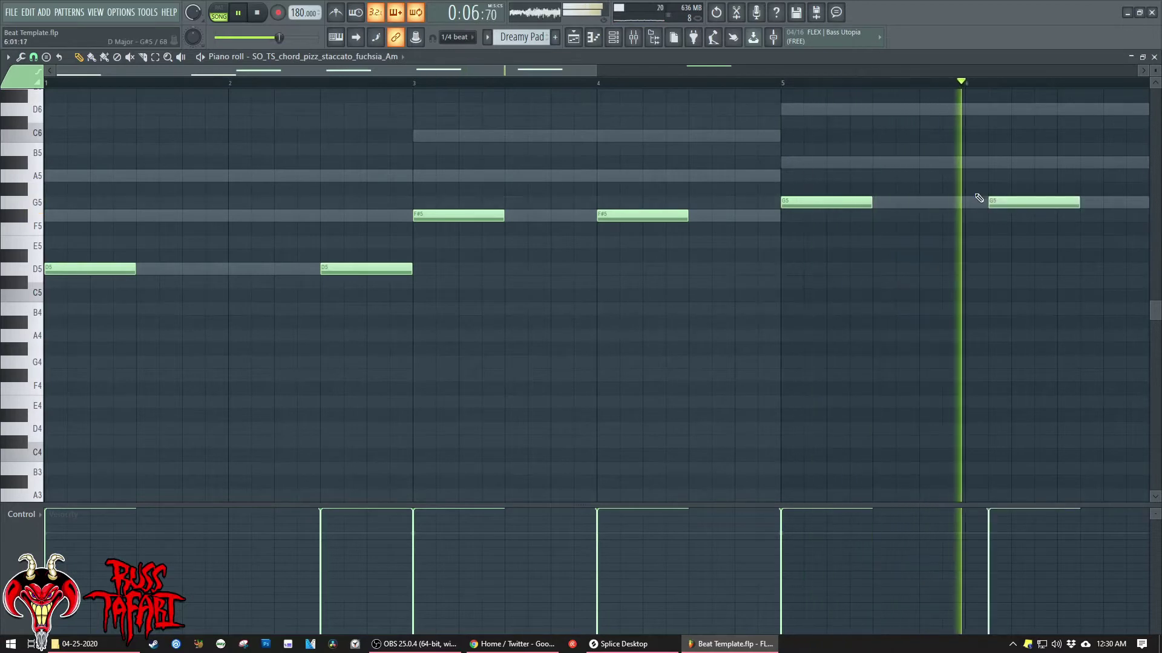
{"action": "left_click_drag", "start_coordinate": [1021, 204], "coordinate": [998, 206]}
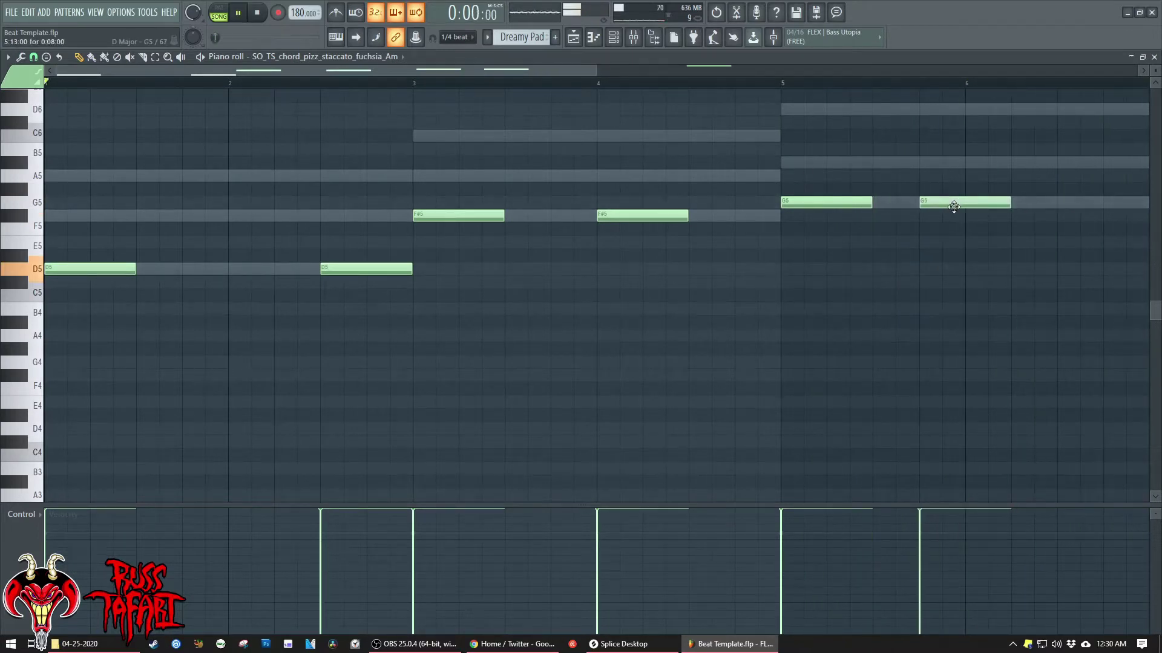
- Fill bar 7 of the pizzicato part with G5 at its start and D6 at step 9
{"action": "left_click_drag", "start_coordinate": [587, 70], "coordinate": [854, 71]}
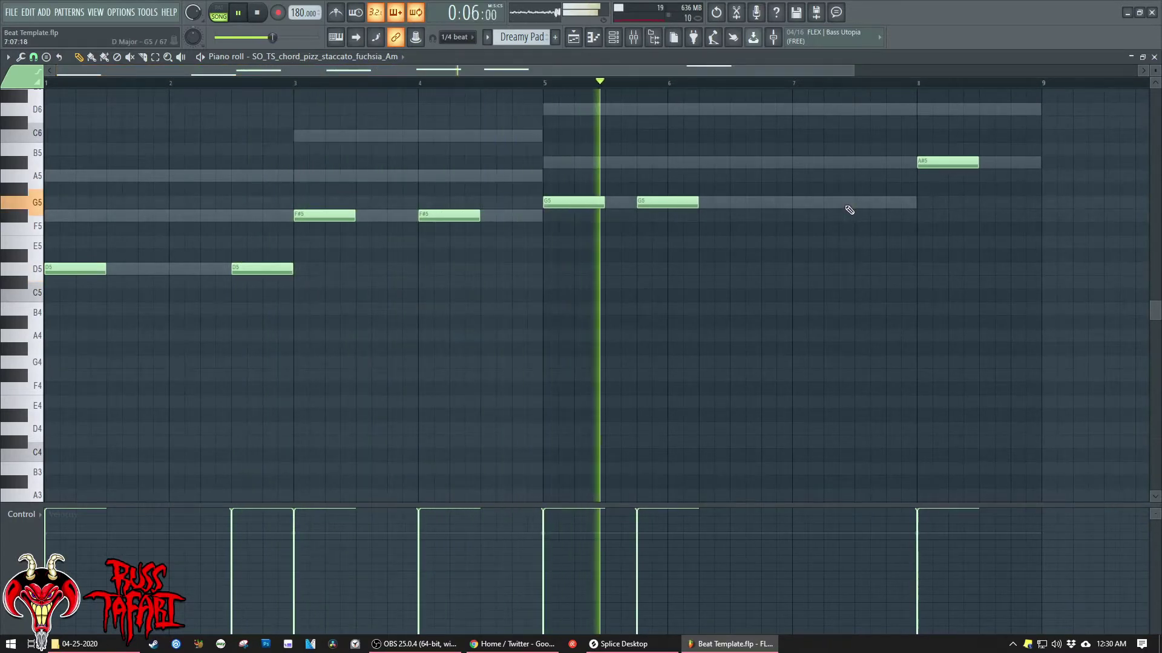
{"action": "left_click", "coordinate": [861, 109]}
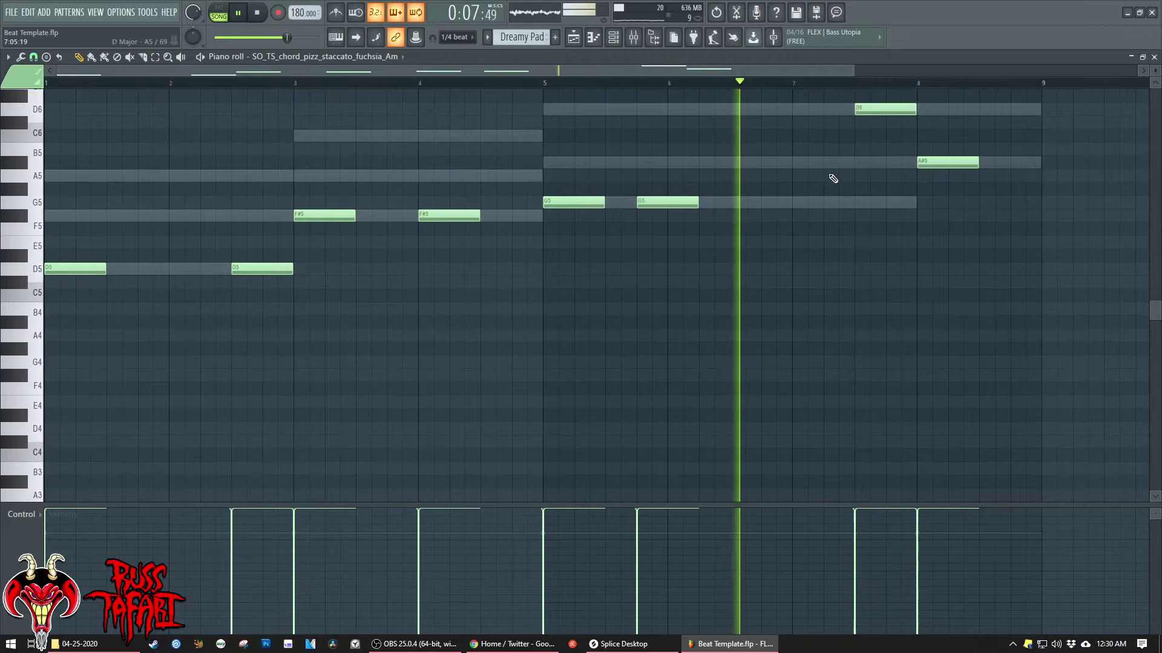
{"action": "left_click", "coordinate": [801, 206]}
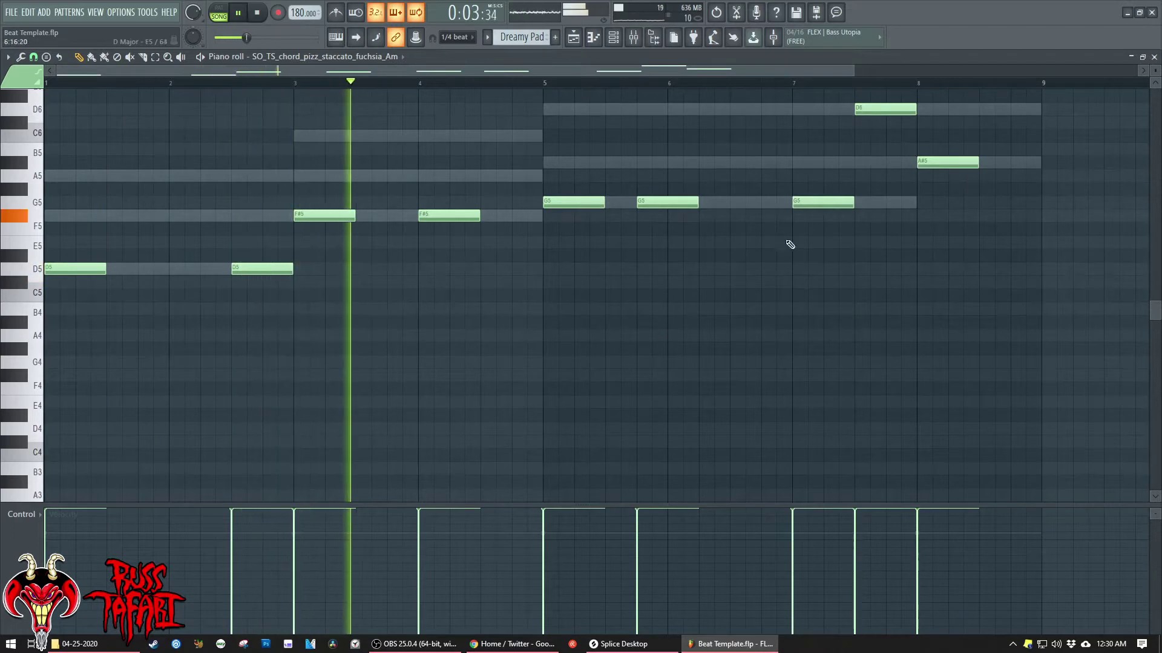
- Transpose all pizzicato notes down one octave and add an A#4 at step 9 of bar 8
{"action": "key", "text": "ctrl+a"}
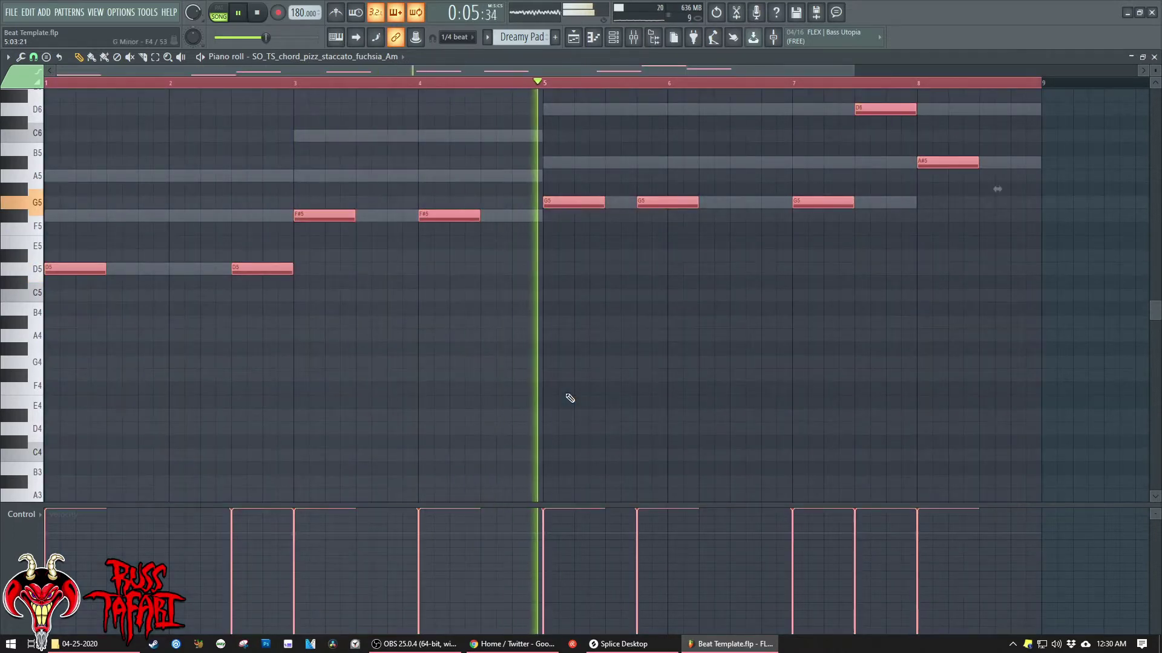
{"action": "key", "text": "ctrl+Down"}
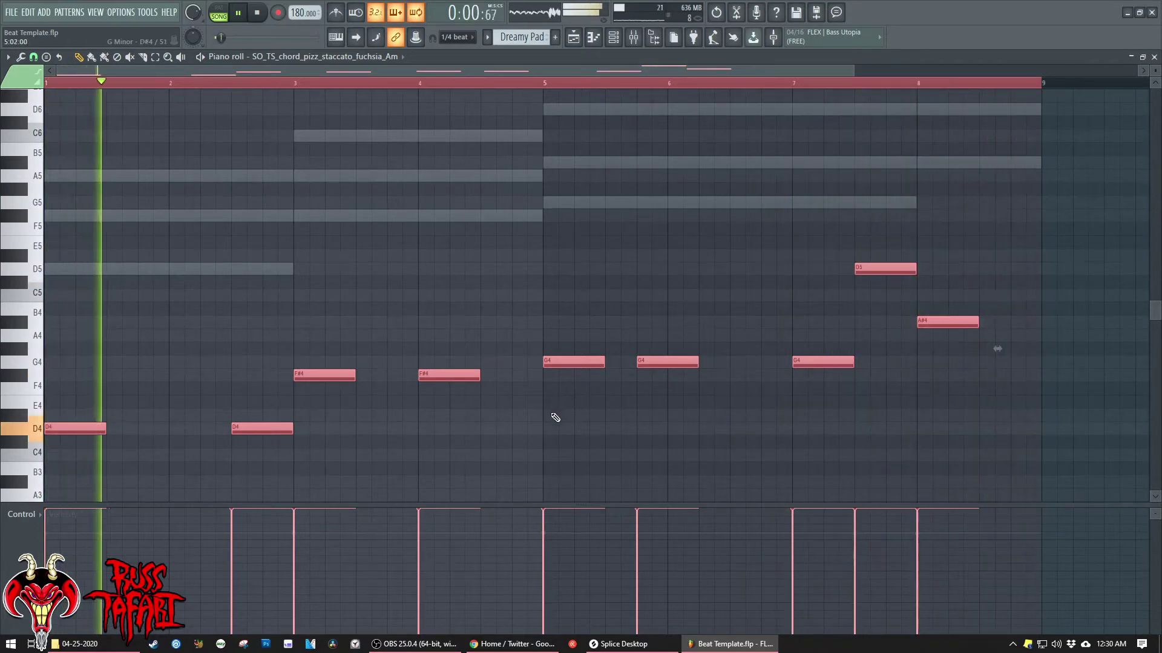
{"action": "left_click", "coordinate": [993, 321]}
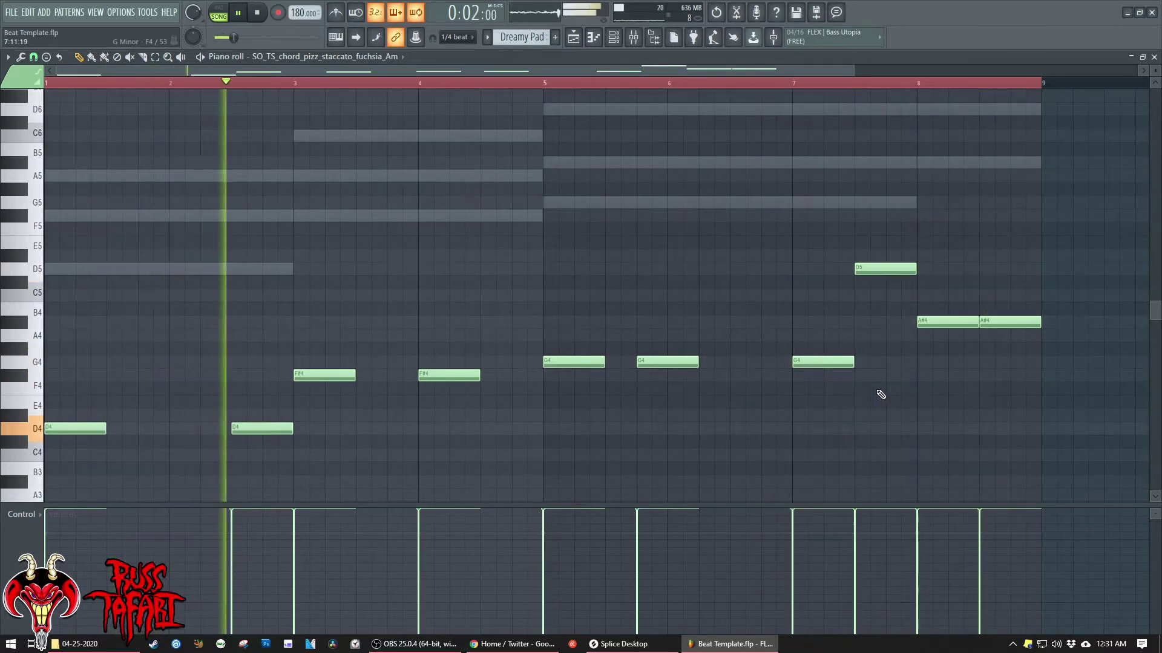
- Transpose the pizzicato part up one octave and raise the first note of bar 8 to F#6
{"action": "key", "text": "ctrl+Up"}
{"action": "scroll", "coordinate": [930, 381], "scroll_direction": "up", "scroll_amount": 5}
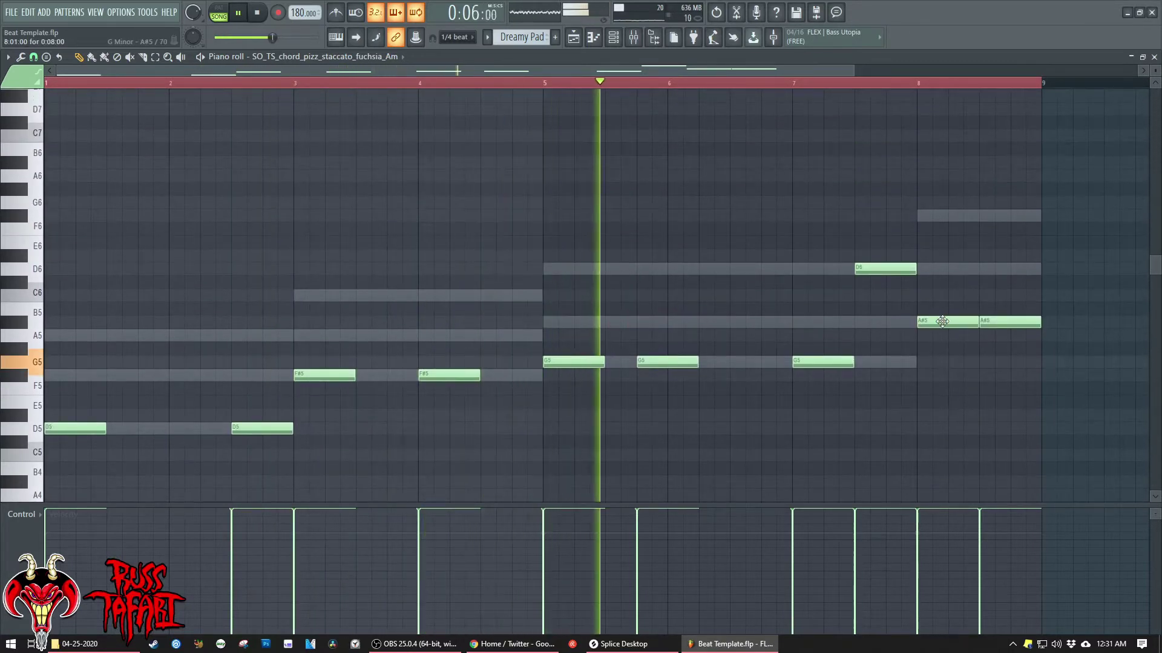
{"action": "left_click_drag", "start_coordinate": [944, 319], "coordinate": [943, 211]}
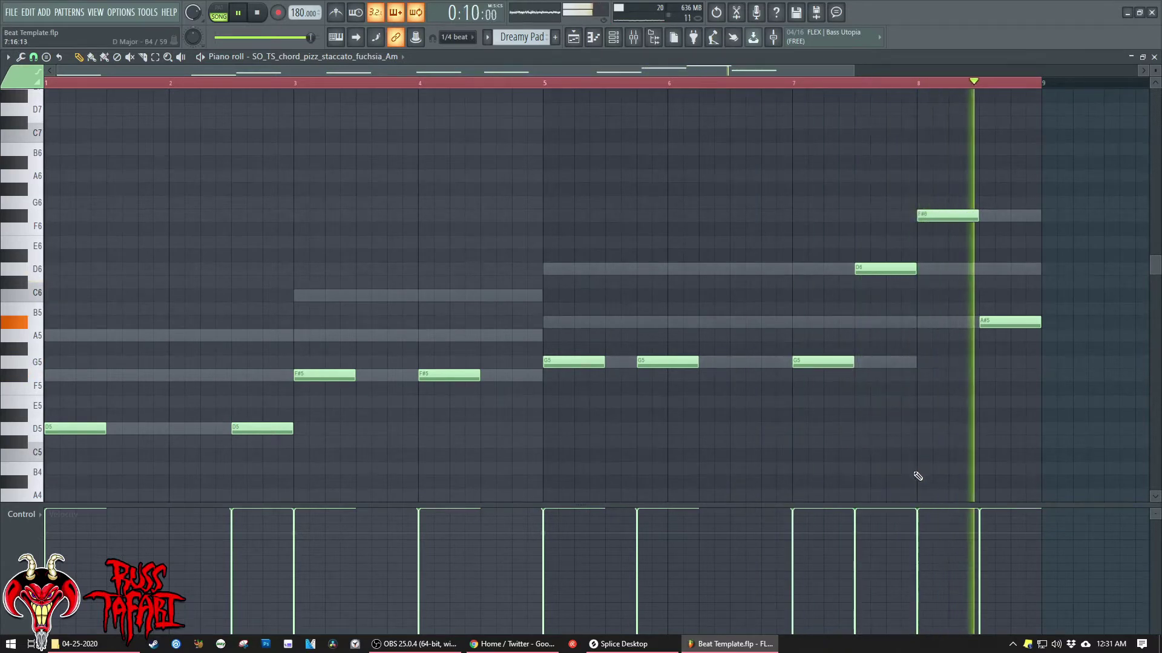
- Transpose the whole pizzicato part down one octave
{"action": "key", "text": "ctrl+Down"}
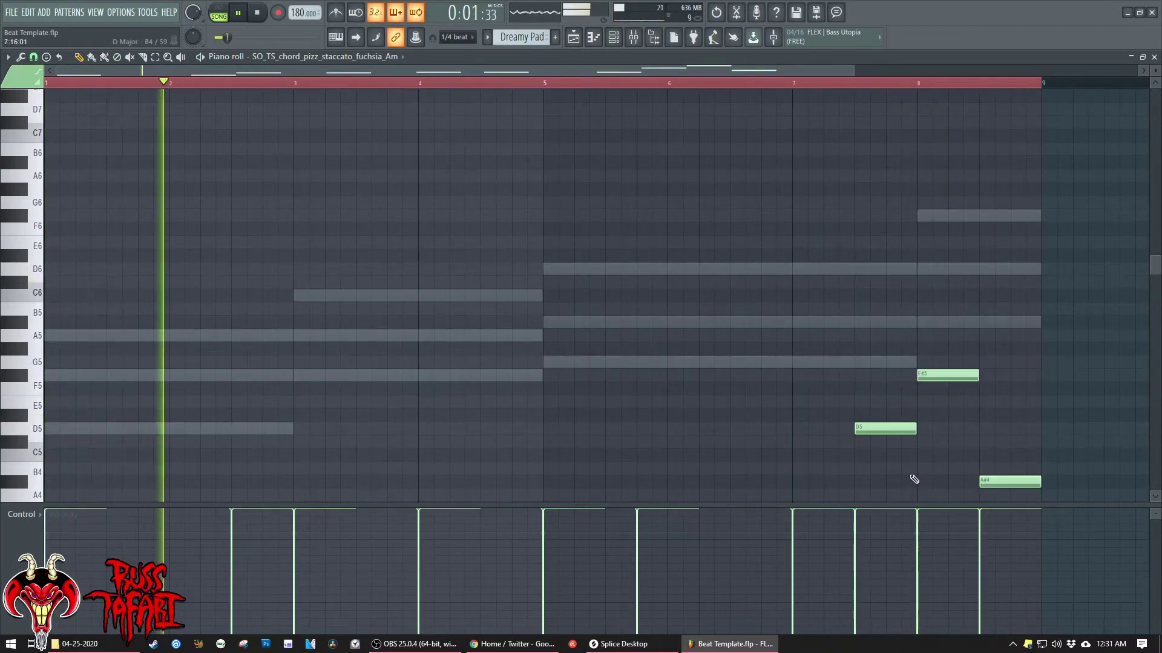
{"action": "scroll", "coordinate": [914, 467], "scroll_direction": "down", "scroll_amount": 3}
{"action": "scroll", "coordinate": [914, 467], "scroll_direction": "down", "scroll_amount": 4}
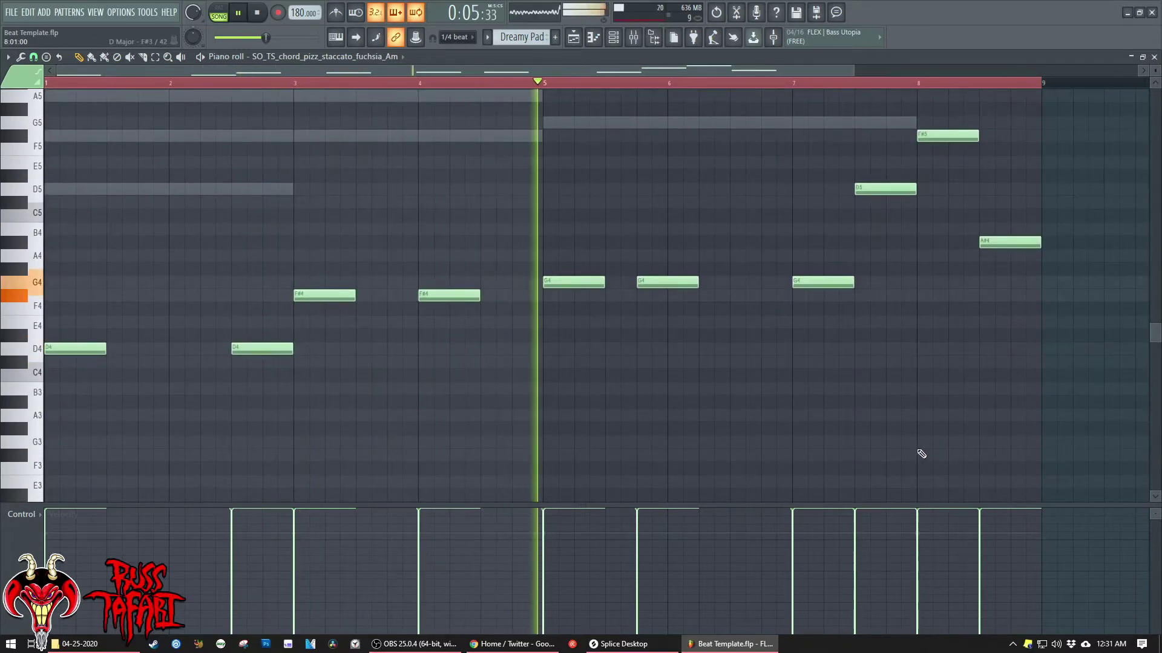
- Switch to the Bass part and draw two-bar notes, D5 from the start of bar 1 and F#5 from the start of bar 3
{"action": "left_click", "coordinate": [624, 40]}
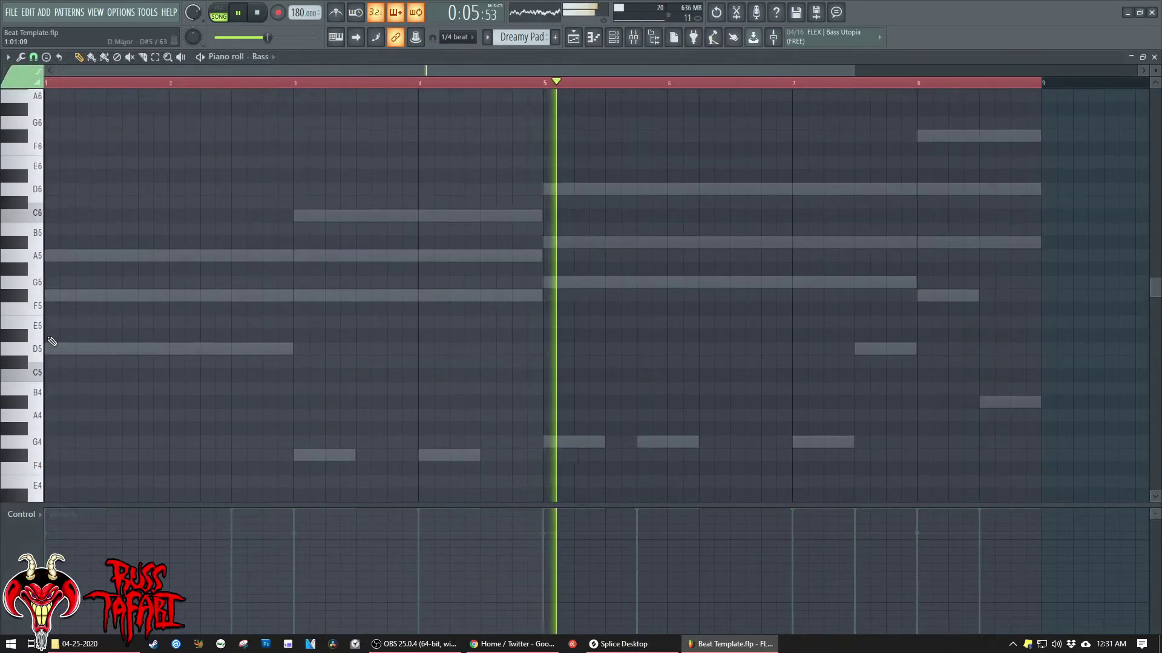
{"action": "scroll", "coordinate": [52, 342], "scroll_direction": "down", "scroll_amount": 1}
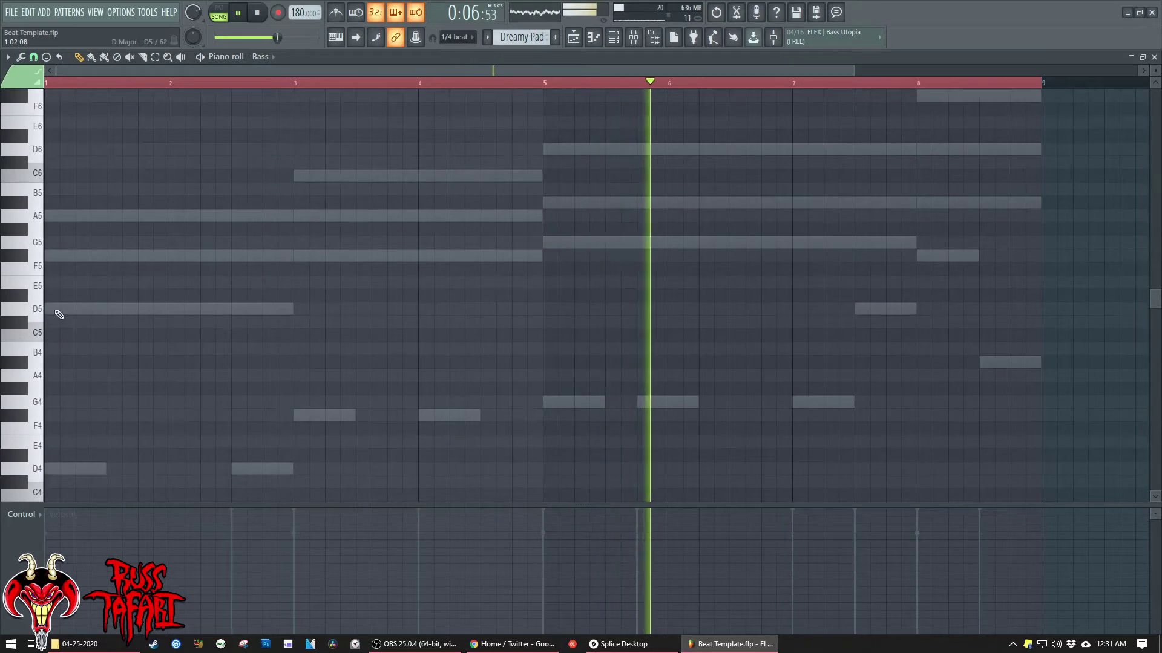
{"action": "left_click", "coordinate": [52, 309]}
{"action": "left_click_drag", "start_coordinate": [104, 311], "coordinate": [289, 312]}
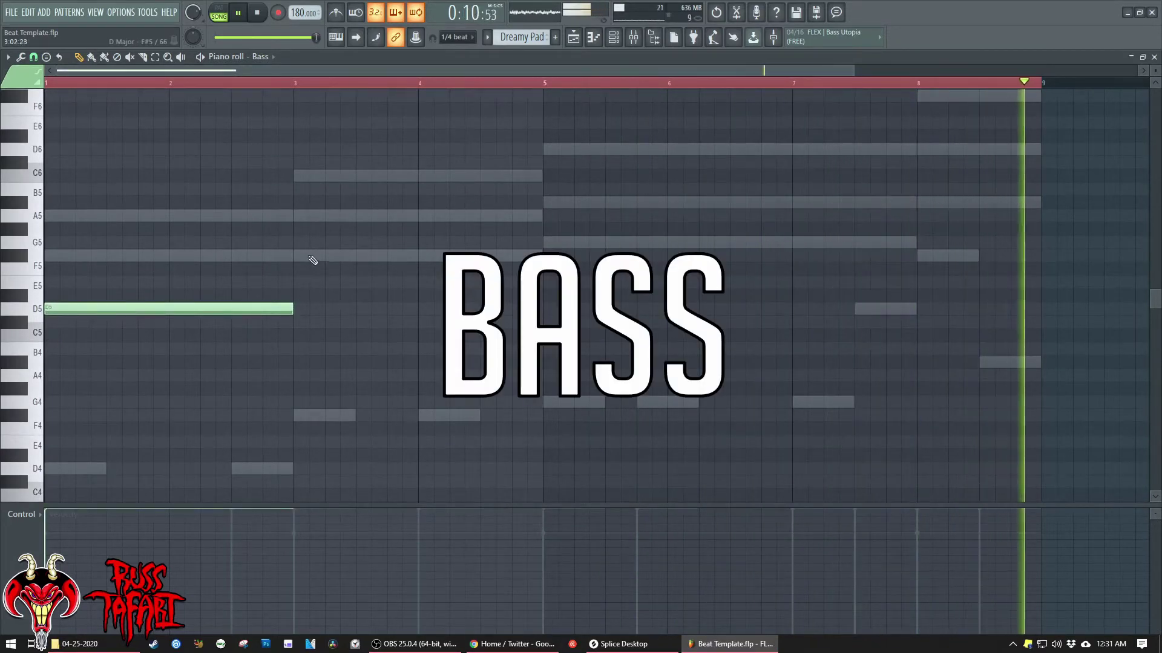
{"action": "left_click", "coordinate": [296, 255]}
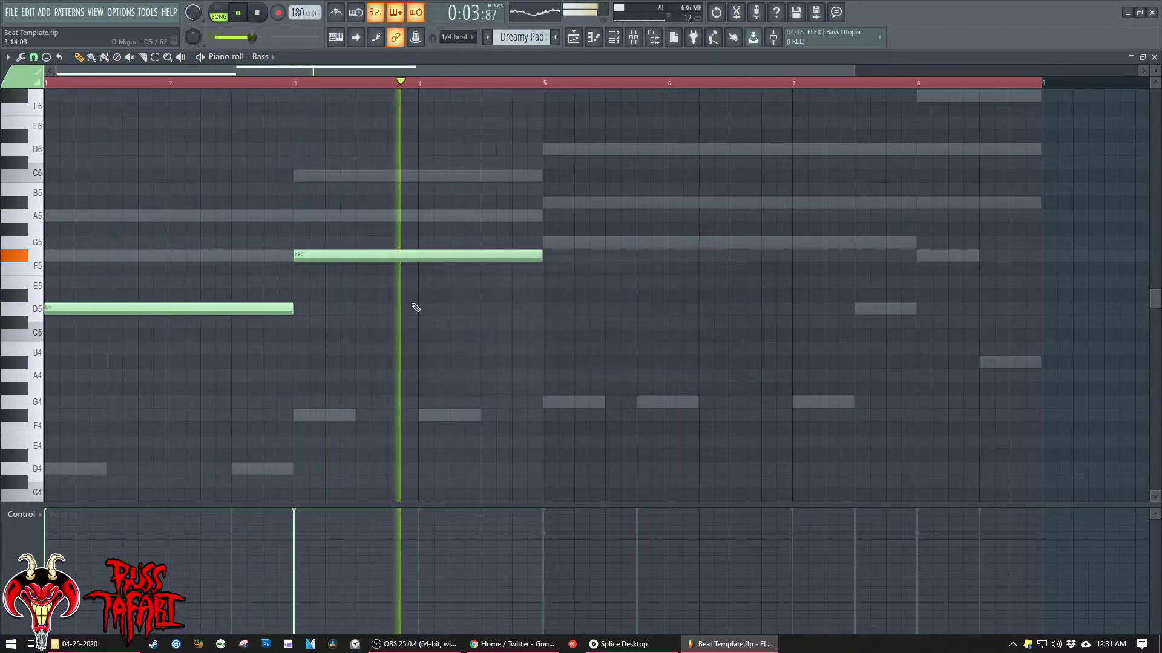
- Add an 8-step G5 bass note at the start of bar 5, followed by a 4-step D6 at step 9
{"action": "left_click", "coordinate": [545, 241]}
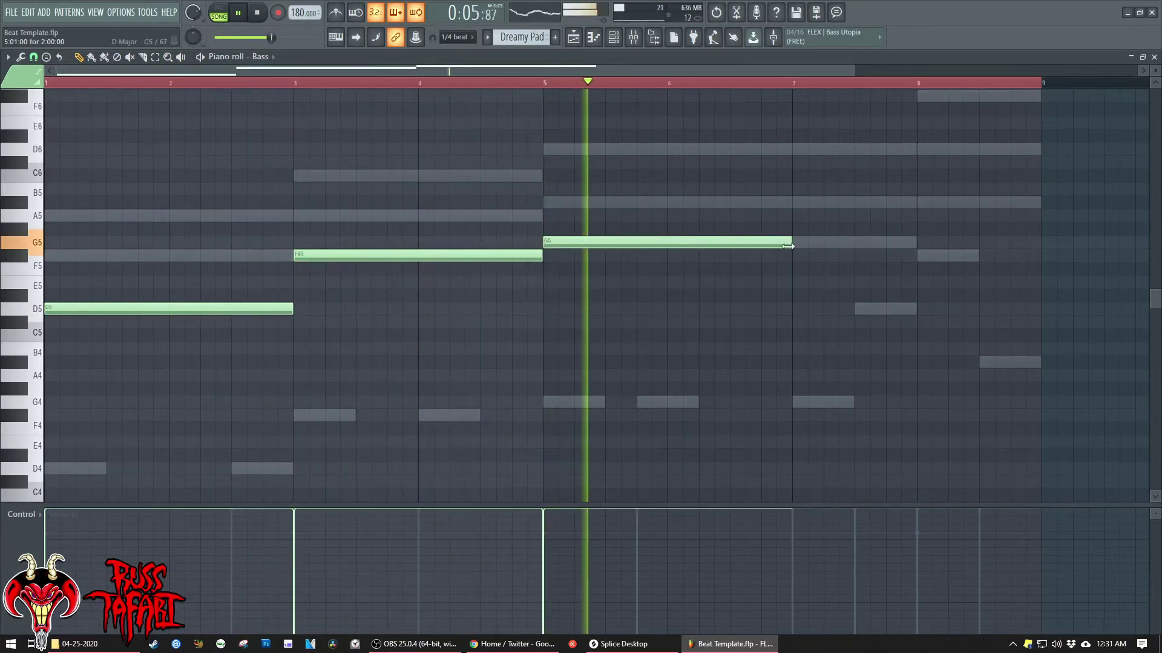
{"action": "left_click_drag", "start_coordinate": [790, 241], "coordinate": [605, 242]}
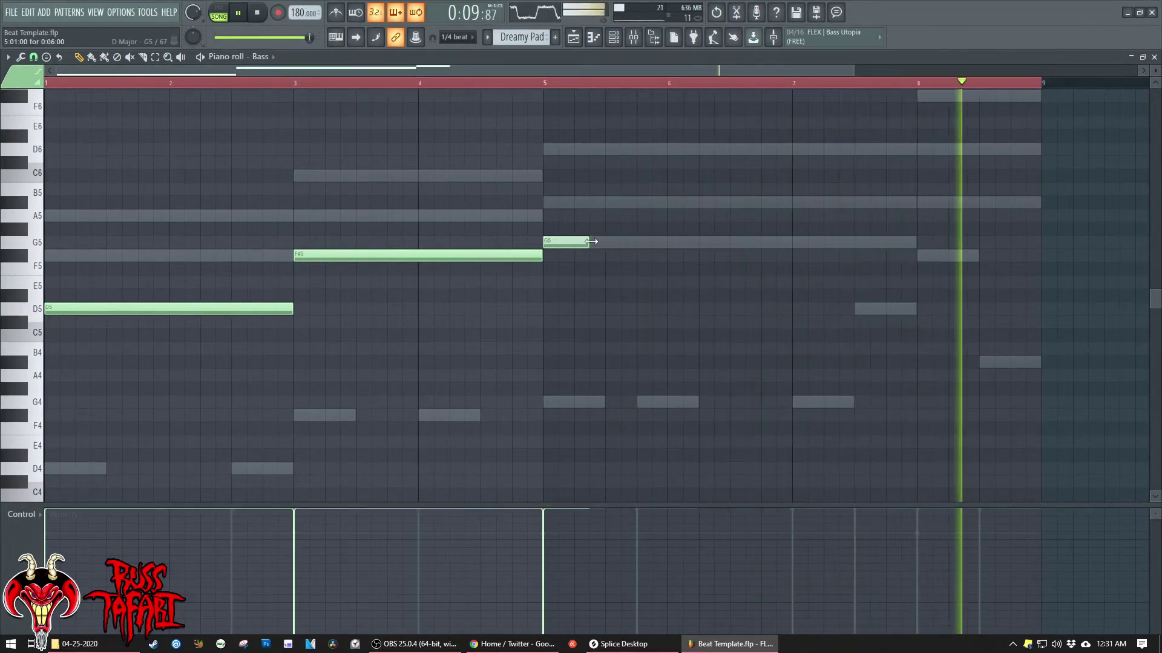
{"action": "left_click", "coordinate": [608, 148]}
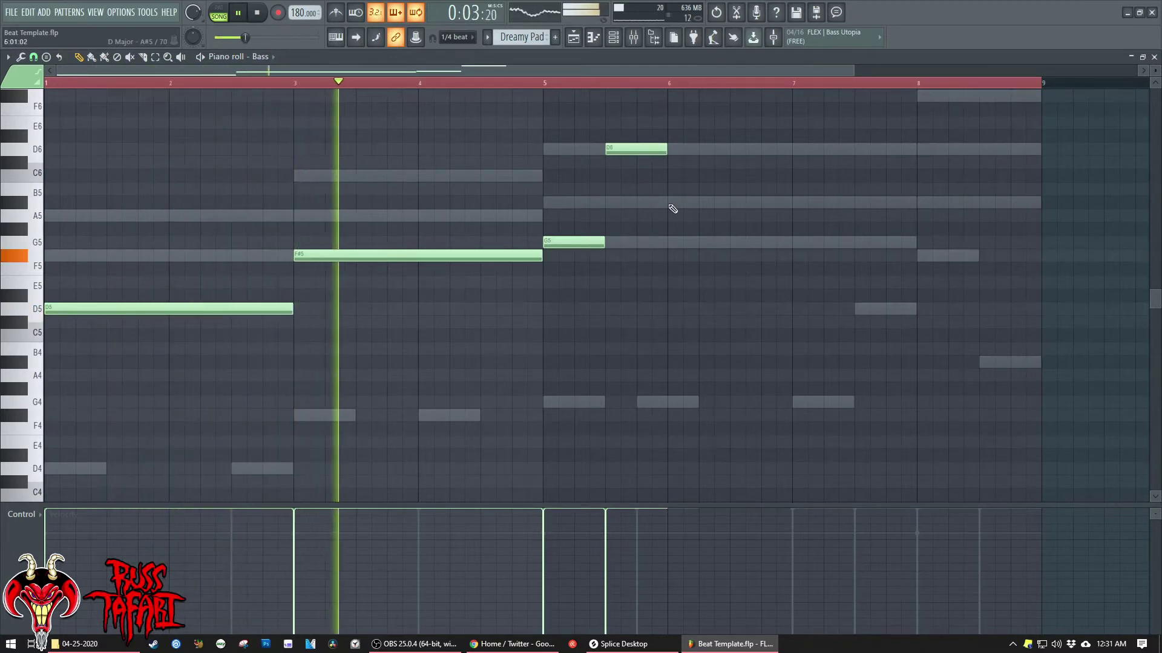
{"action": "left_click", "coordinate": [673, 242]}
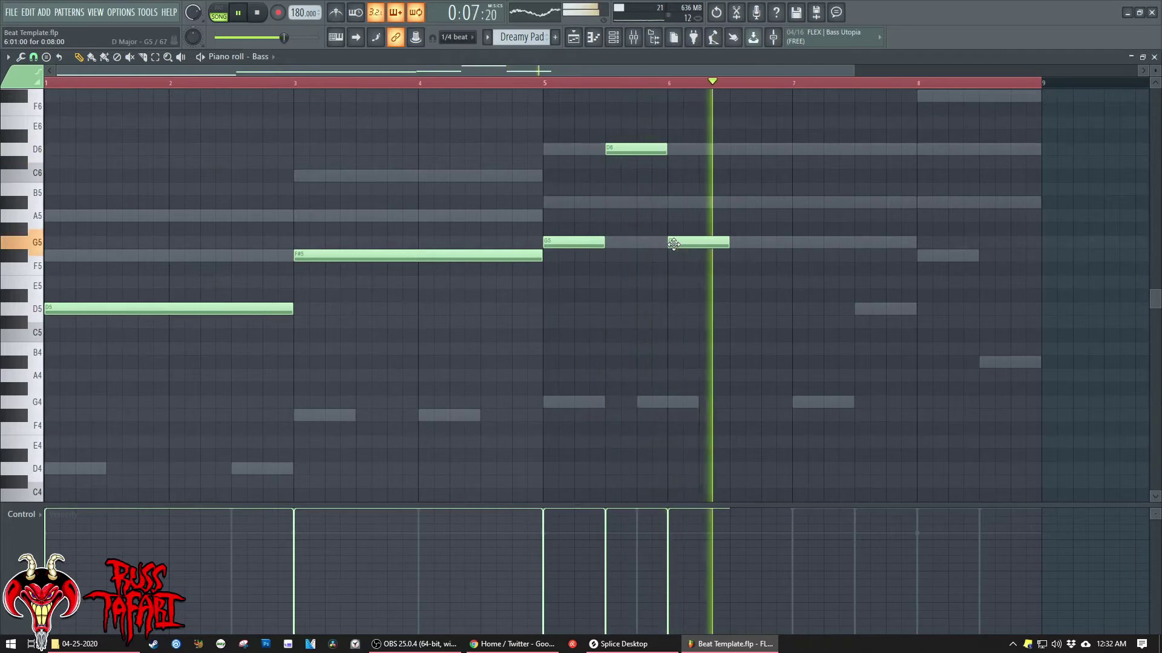
{"action": "right_click", "coordinate": [678, 243]}
{"action": "left_click_drag", "start_coordinate": [664, 151], "coordinate": [636, 151]}
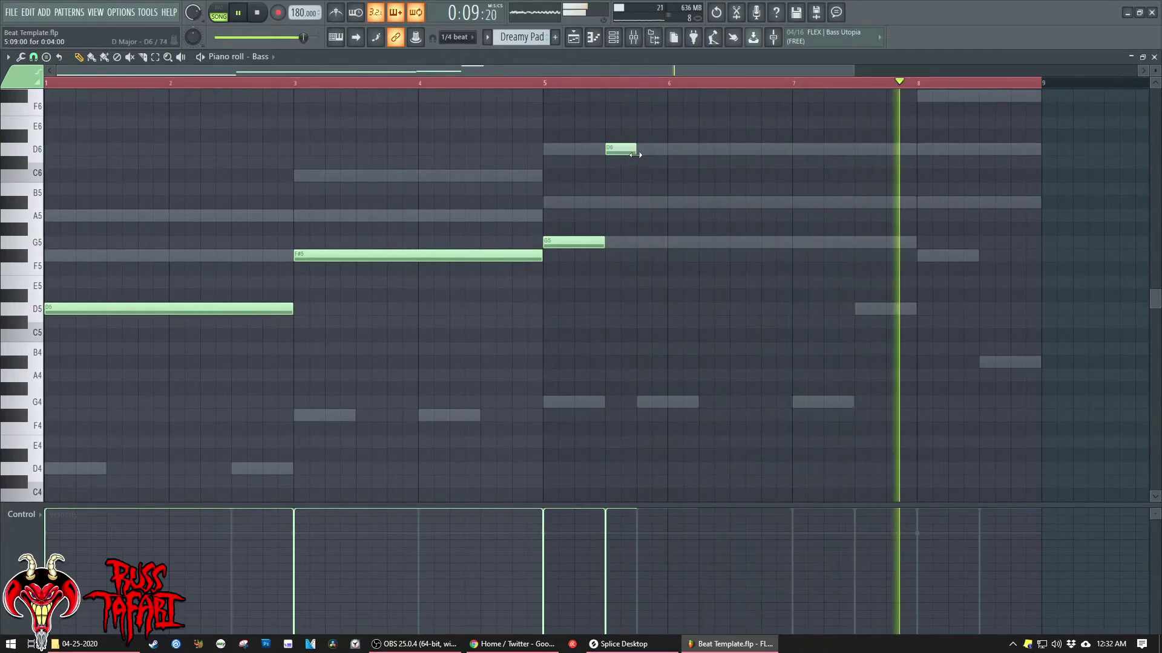
- Place a G5 bass note at step 13 of bar 5 and extend it to the end of bar 7
{"action": "left_click", "coordinate": [650, 242]}
{"action": "left_click", "coordinate": [669, 240]}
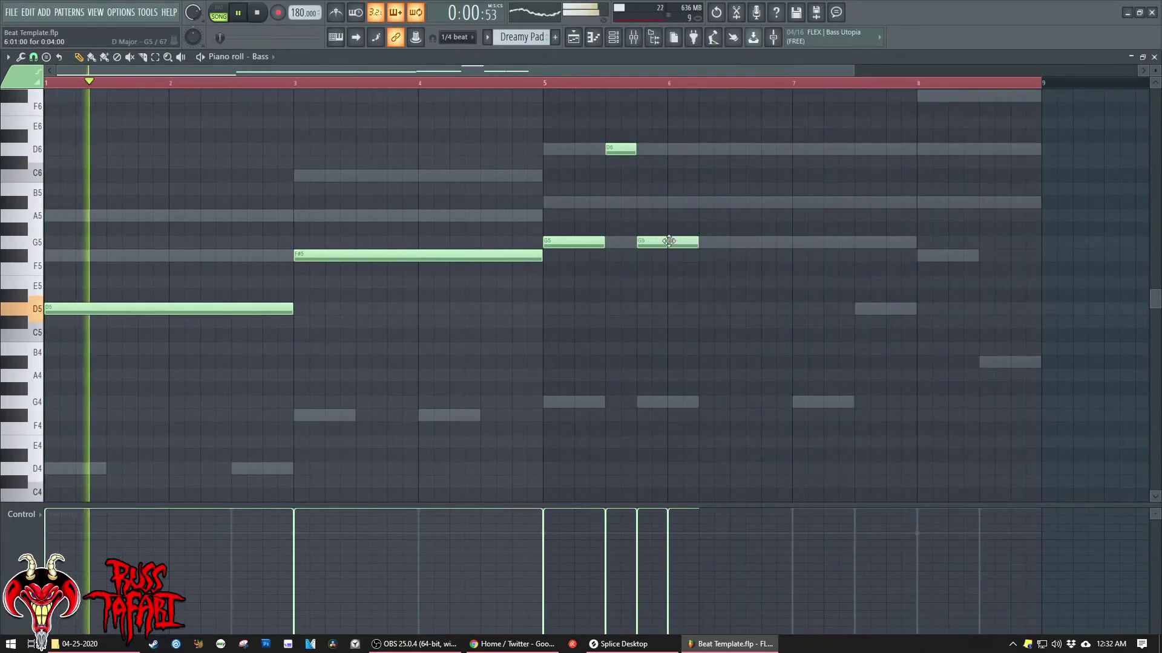
{"action": "right_click", "coordinate": [673, 241]}
{"action": "left_click_drag", "start_coordinate": [666, 241], "coordinate": [916, 242]}
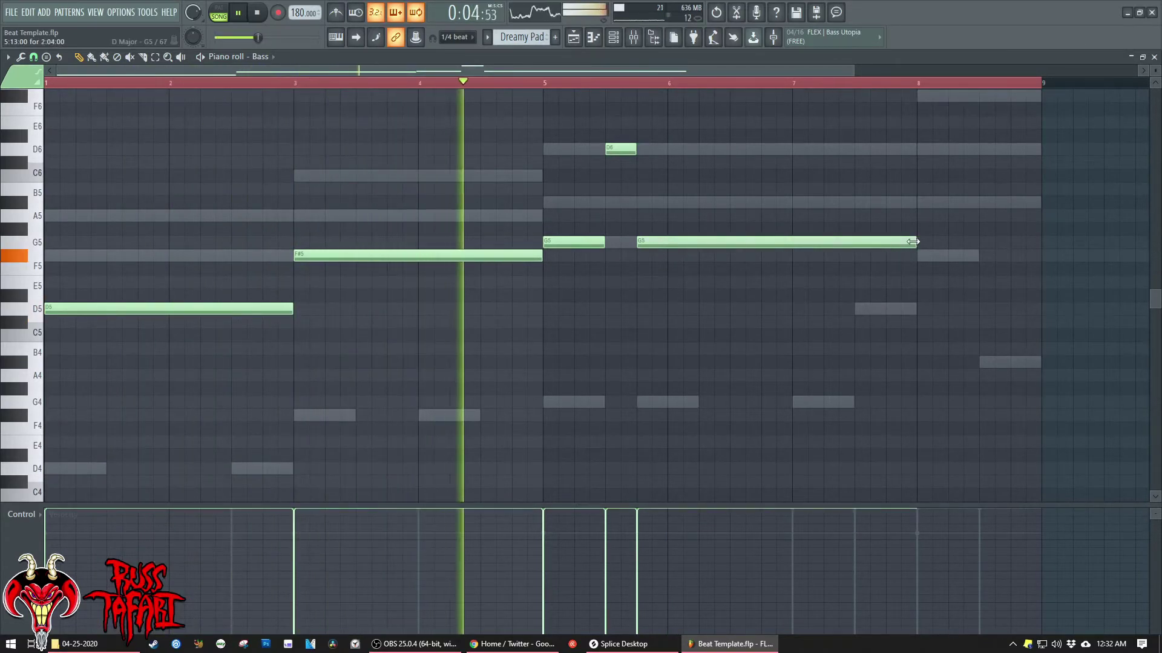
- Fill bar 8 of the bass with two 8-step notes, D6 at its start and A#5 at step 9
{"action": "left_click", "coordinate": [923, 202]}
{"action": "scroll", "coordinate": [880, 278], "scroll_direction": "up", "scroll_amount": 2}
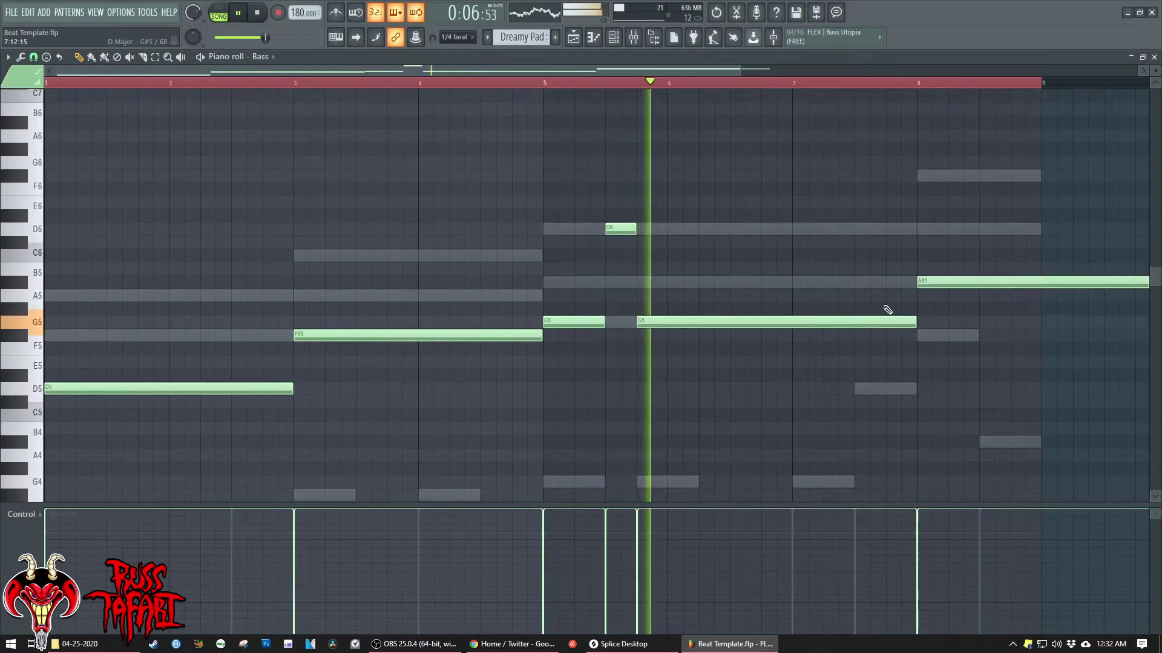
{"action": "left_click_drag", "start_coordinate": [1148, 282], "coordinate": [1039, 281]}
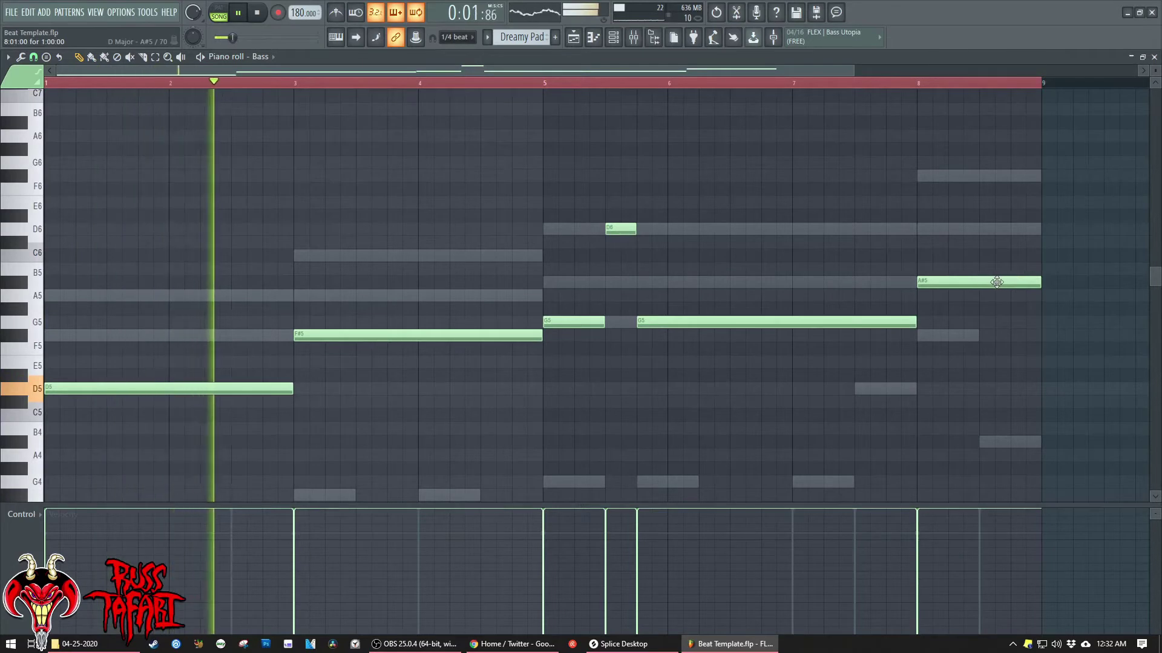
{"action": "left_click_drag", "start_coordinate": [968, 281], "coordinate": [979, 228]}
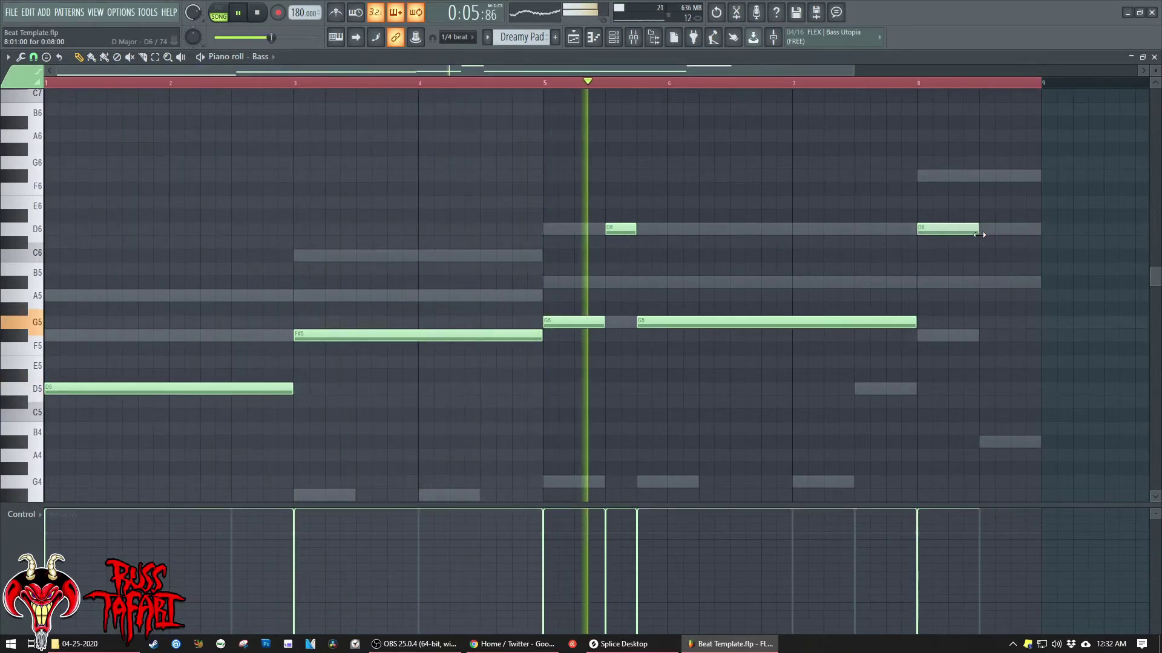
{"action": "left_click", "coordinate": [985, 283]}
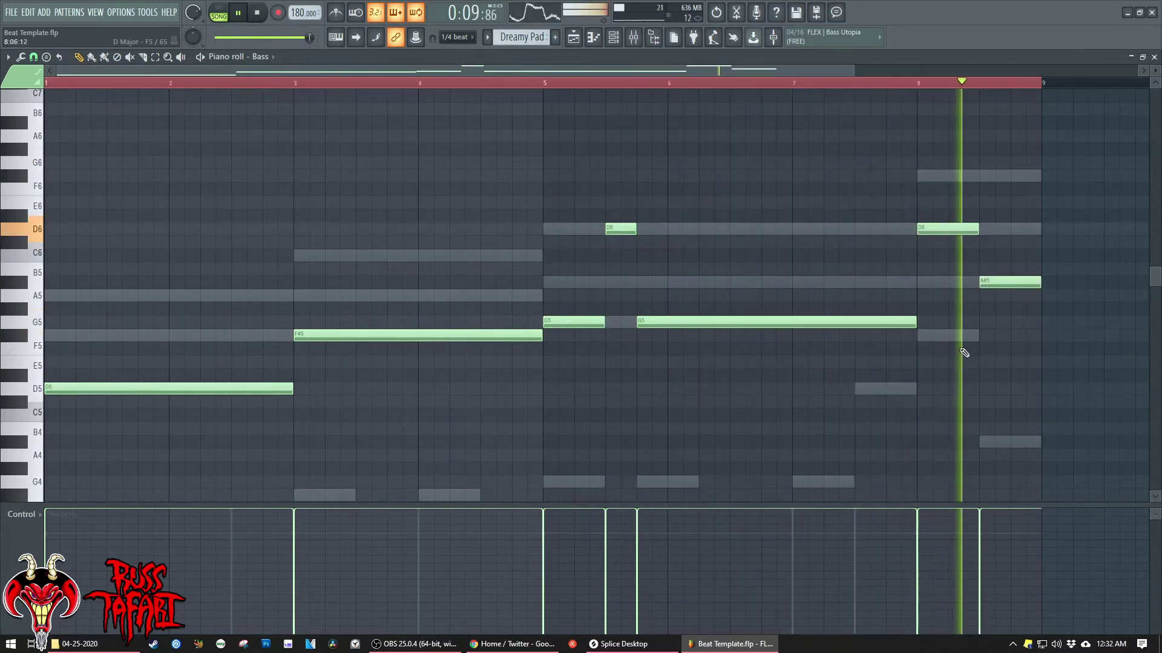
- Transpose all bass notes down one octave
{"action": "key", "text": "ctrl+a"}
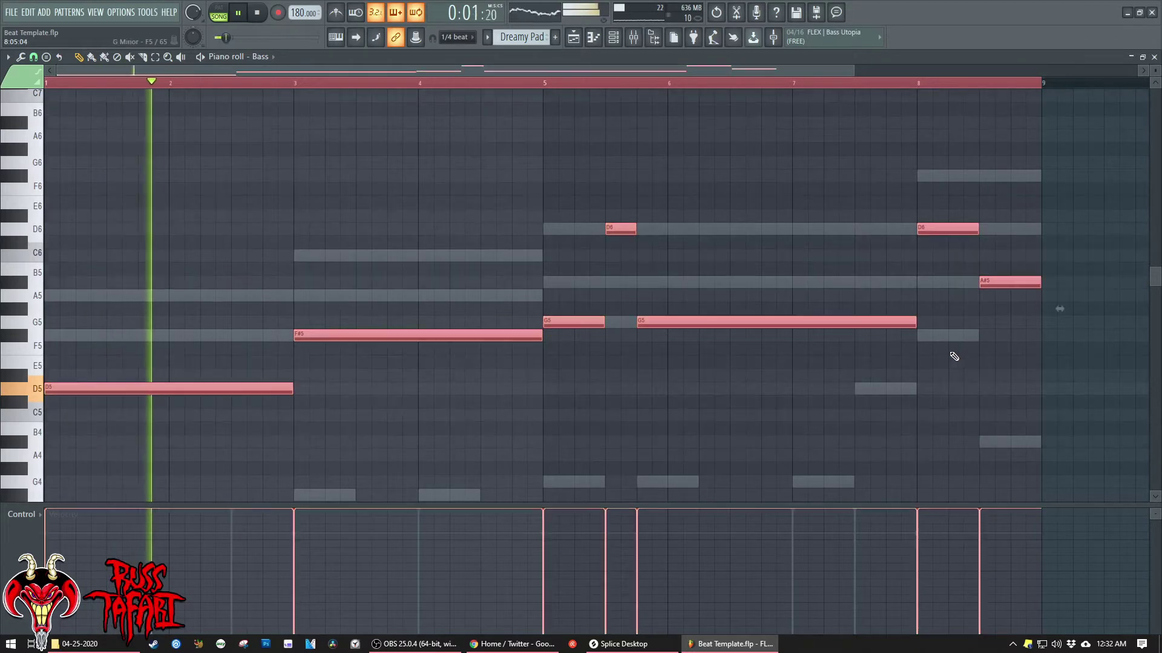
{"action": "key", "text": "ctrl+Down"}
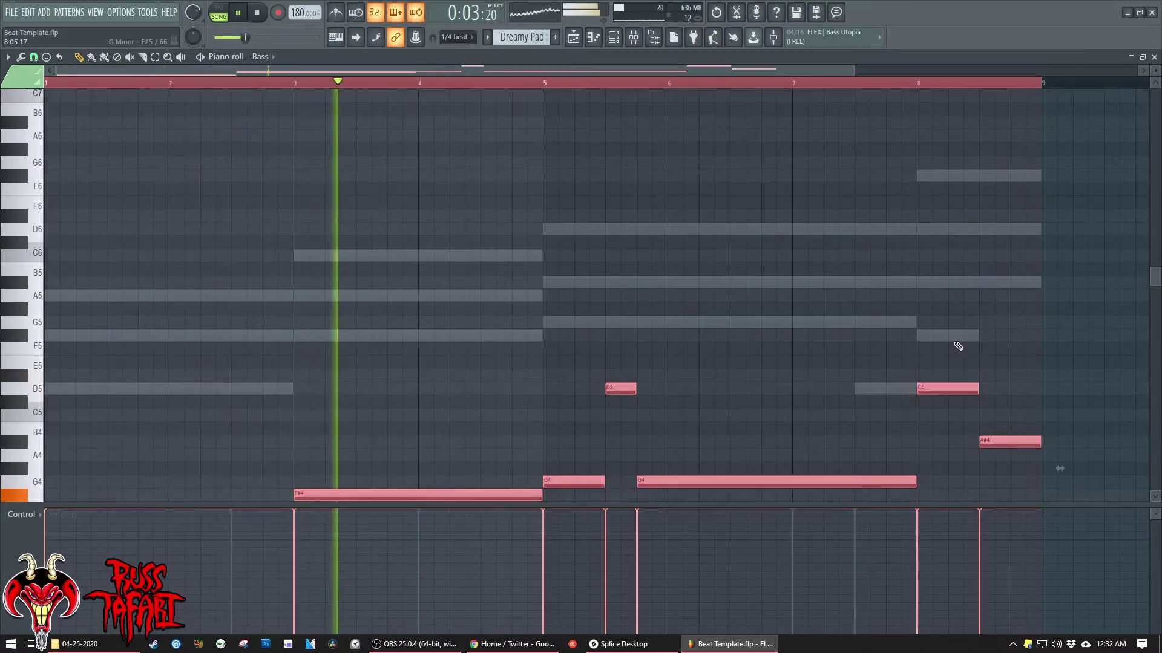
{"action": "scroll", "coordinate": [959, 346], "scroll_direction": "down", "scroll_amount": 5}
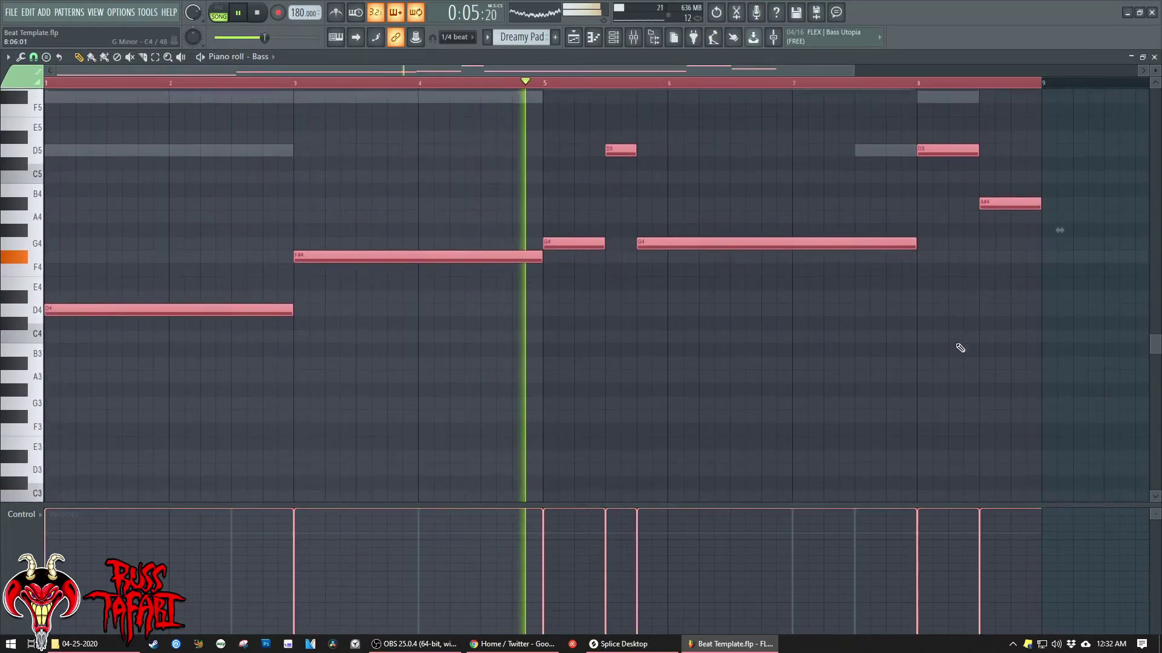
{"action": "scroll", "coordinate": [648, 433], "scroll_direction": "up", "scroll_amount": 3}
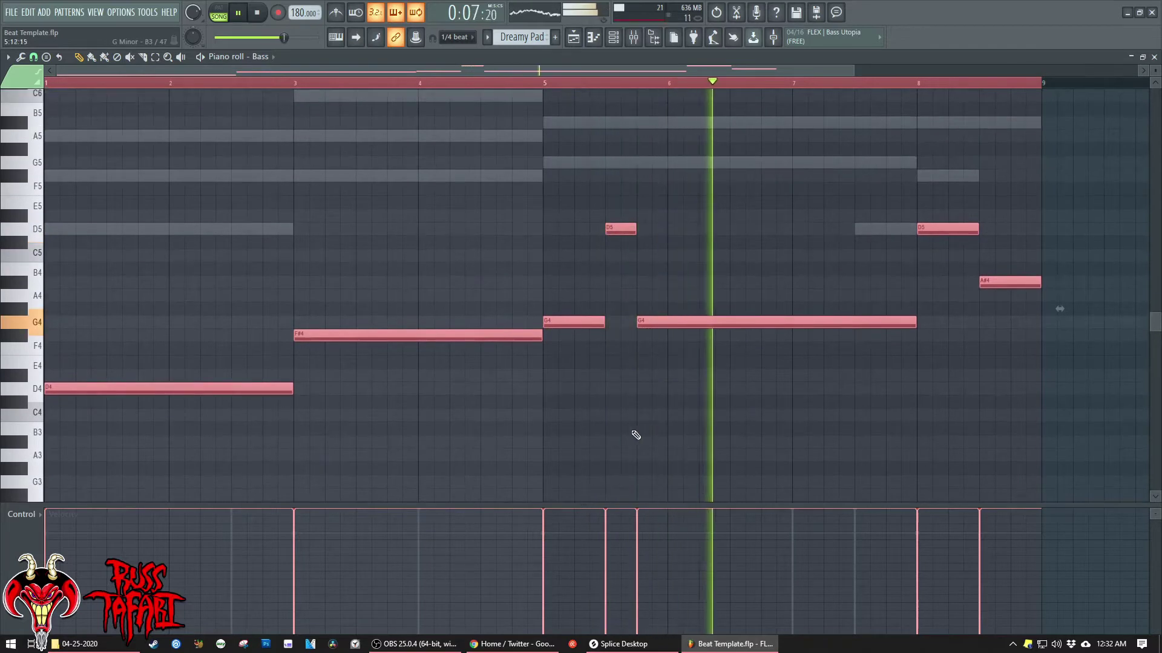
- Select the bass notes in bars 1 to 7 pitched D4, F#4 and G4 and transpose them up one octave
{"action": "left_click_drag", "start_coordinate": [161, 306], "coordinate": [844, 405]}
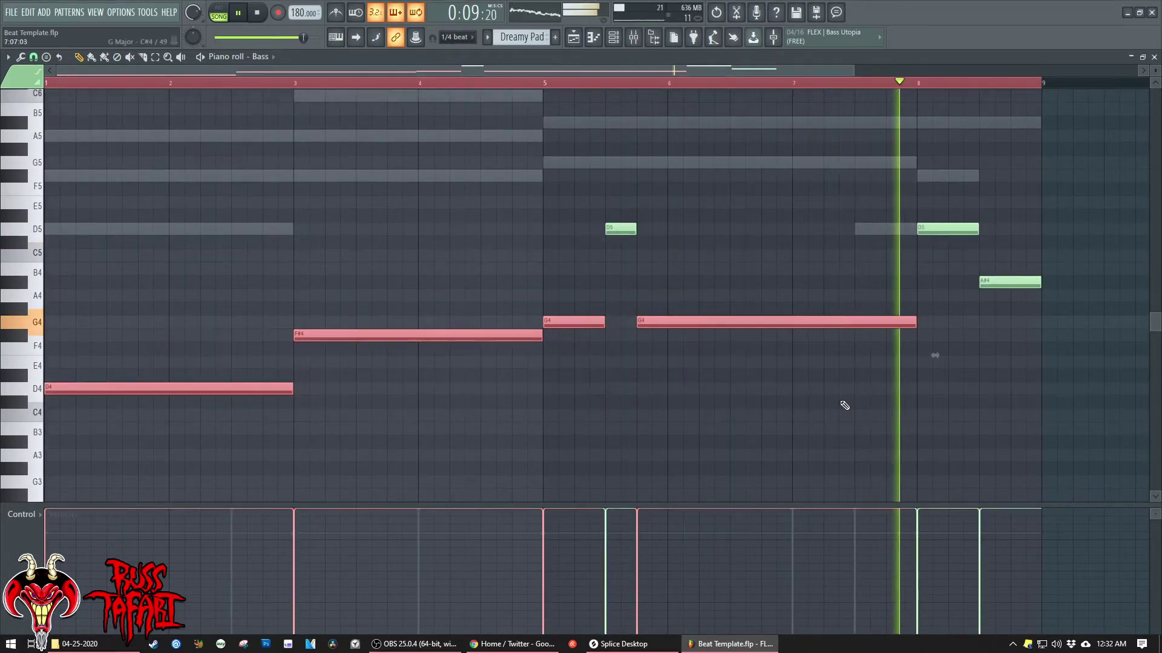
{"action": "key", "text": "ctrl+Up"}
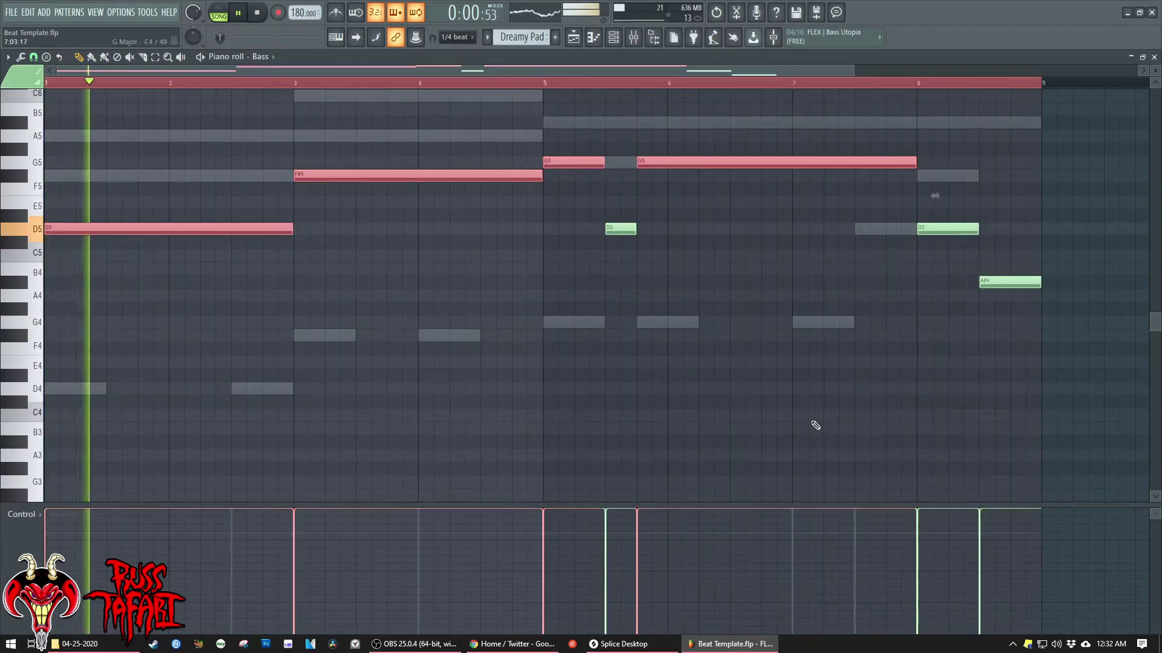
{"action": "scroll", "coordinate": [812, 423], "scroll_direction": "up", "scroll_amount": 6}
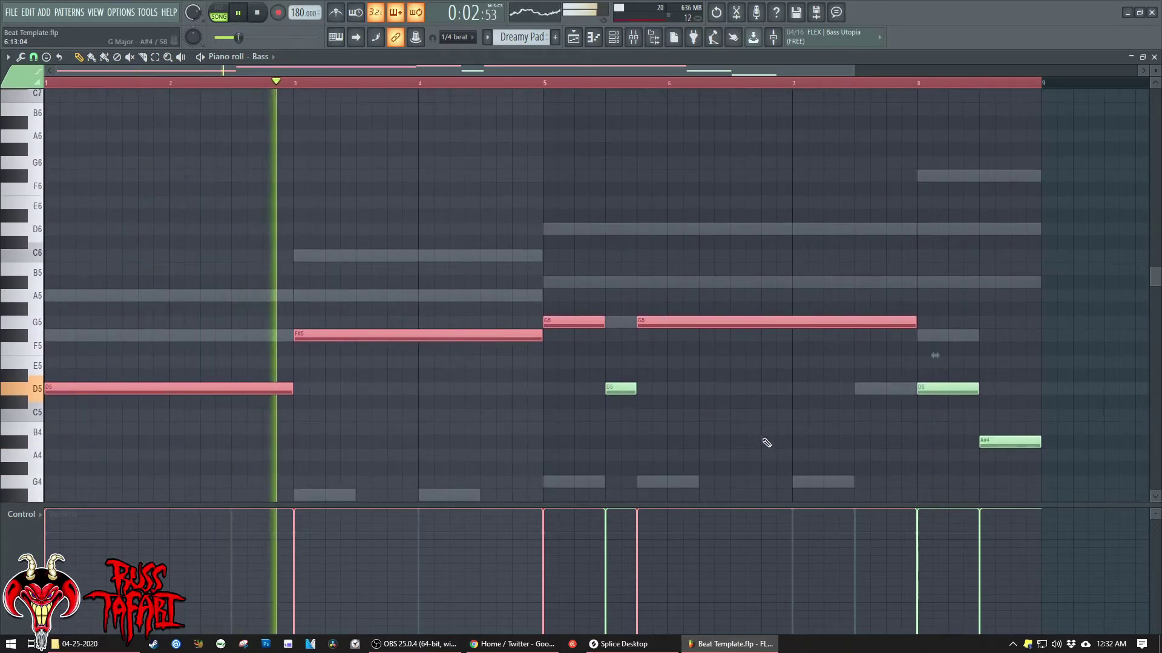
- Open the Bass channel's SubLab instrument and load the Triangular Sub preset
{"action": "key", "text": "F6"}
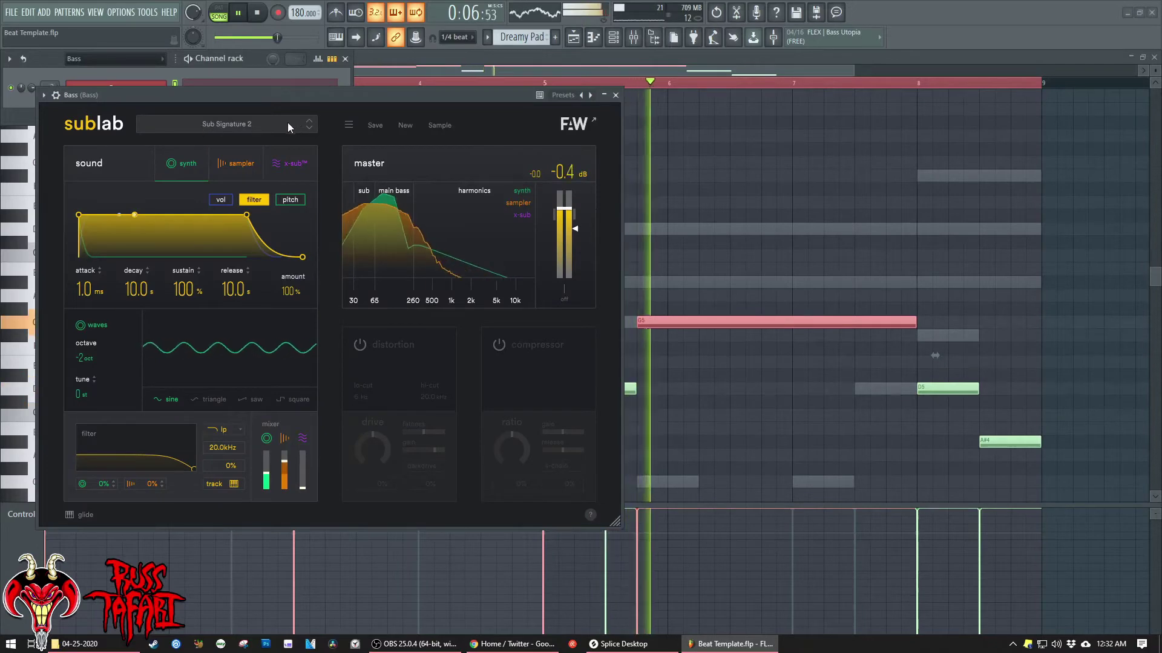
{"action": "left_click", "coordinate": [279, 125]}
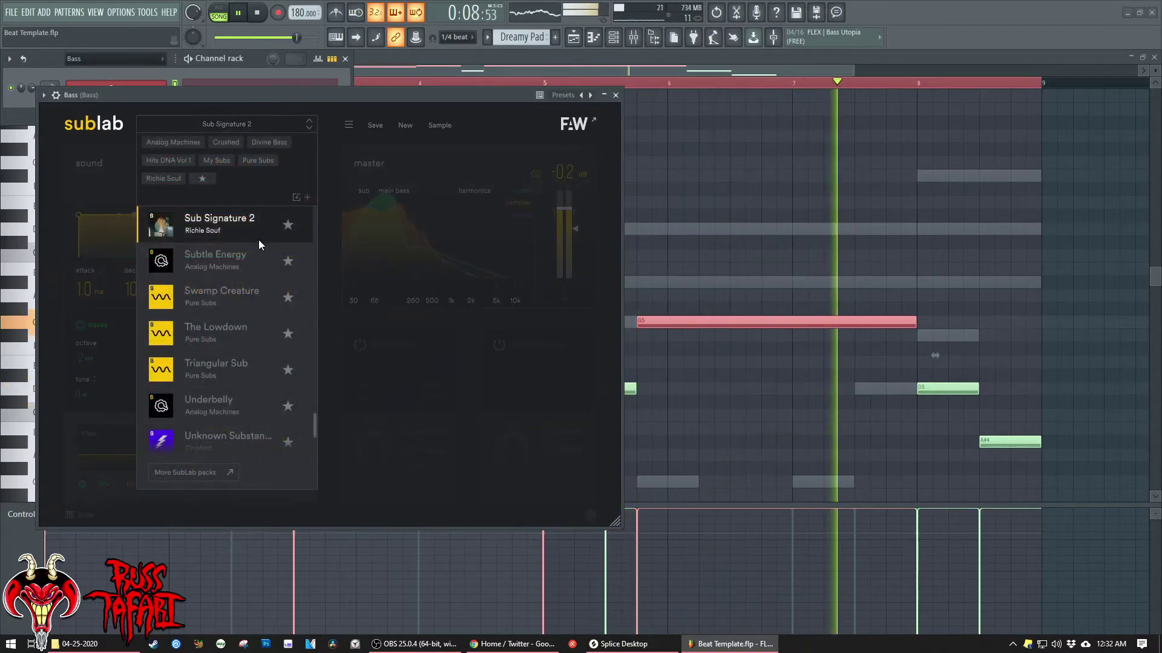
{"action": "left_click", "coordinate": [234, 367]}
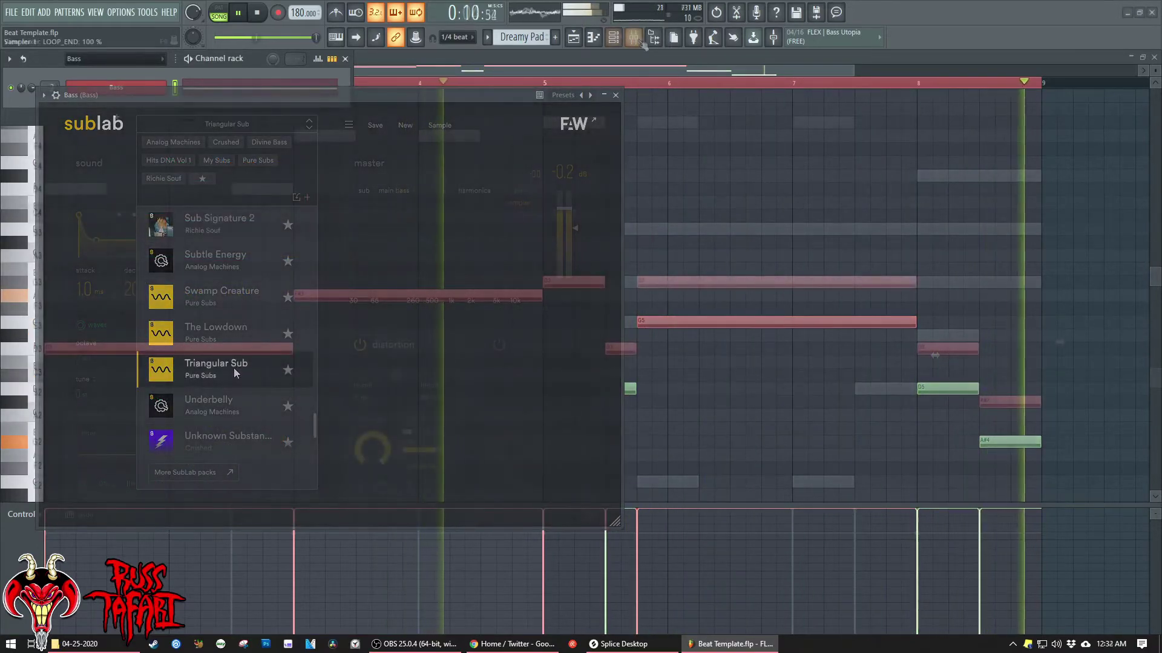
- Open the SPAN analyzer in the mixer's Current track and inspect the mix spectrum around 1 kHz
{"action": "key", "text": "F9"}
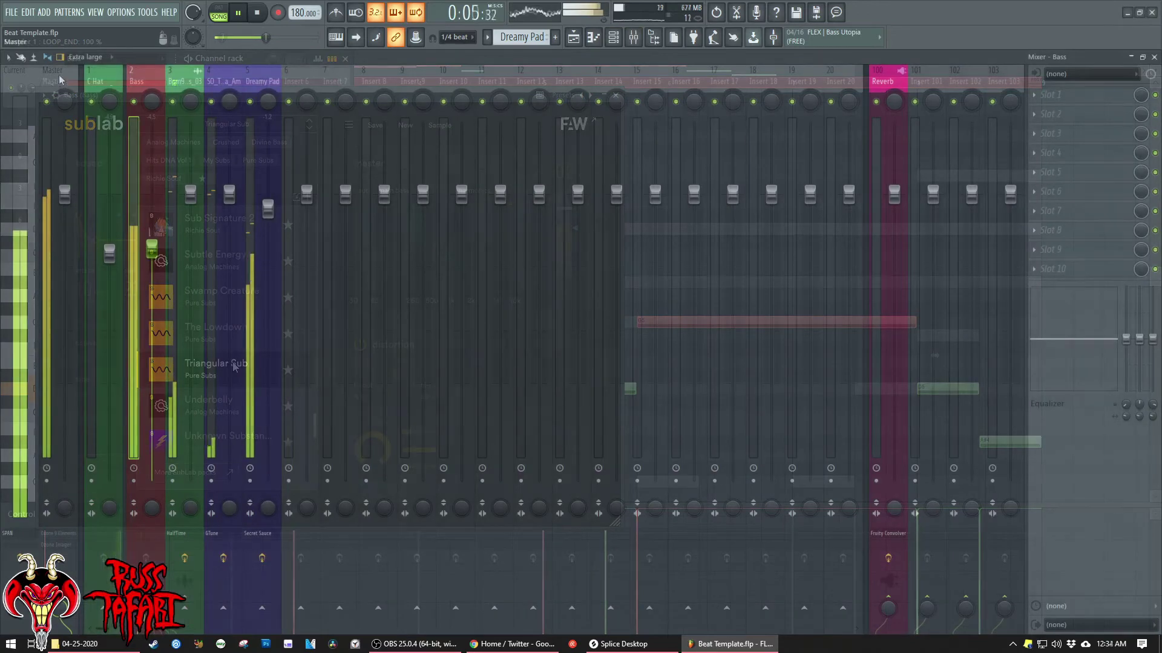
{"action": "left_click", "coordinate": [62, 82]}
{"action": "left_click", "coordinate": [64, 90]}
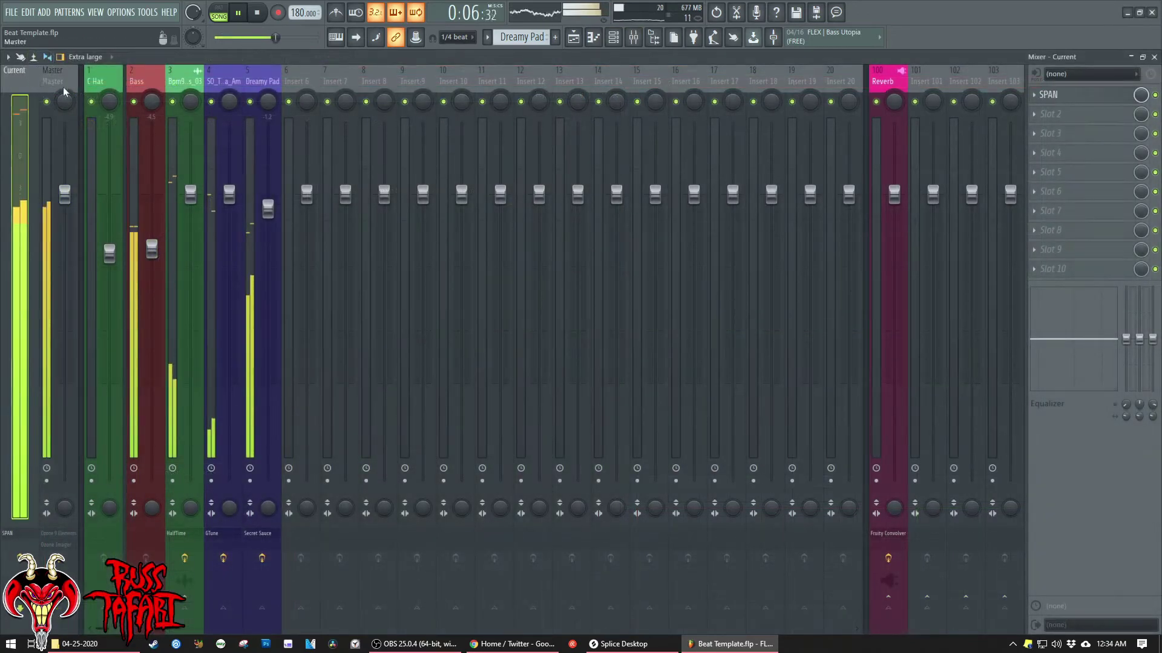
{"action": "left_click", "coordinate": [1071, 97]}
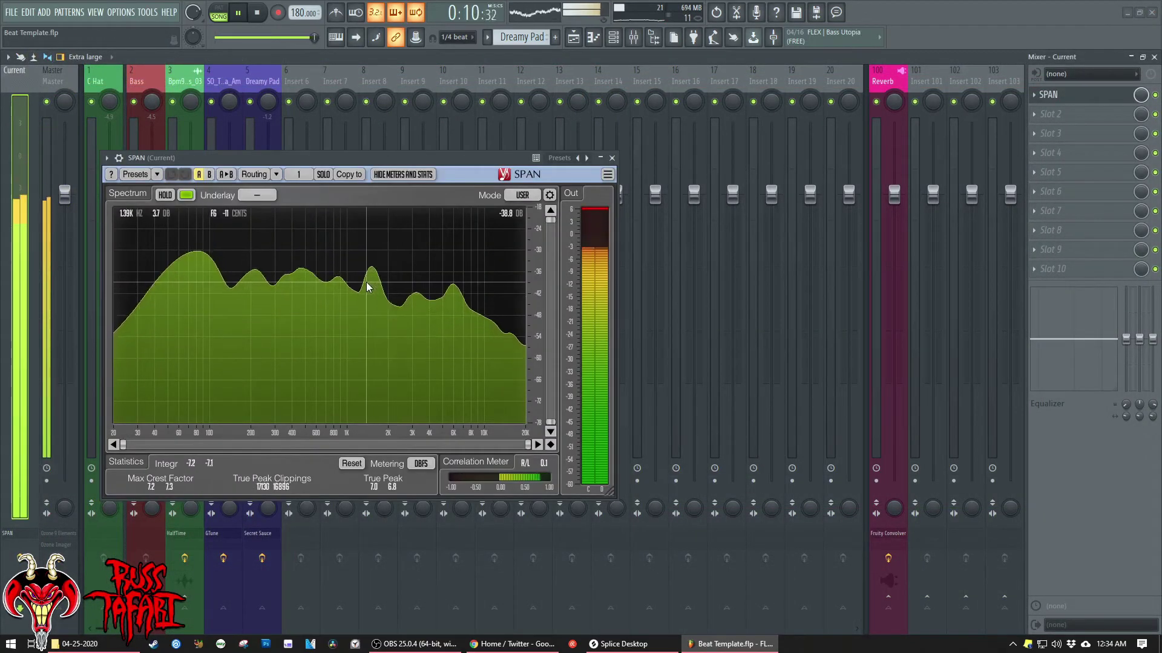
{"action": "left_click_drag", "start_coordinate": [368, 287], "coordinate": [346, 272]}
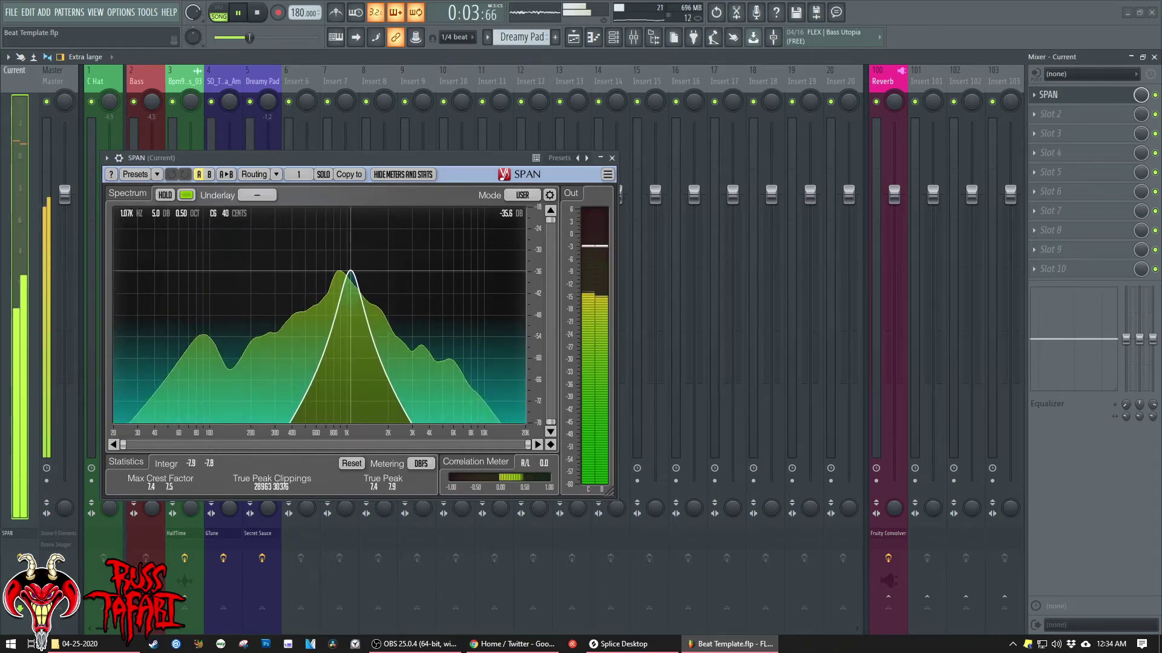
{"action": "left_click_drag", "start_coordinate": [357, 255], "coordinate": [353, 223]}
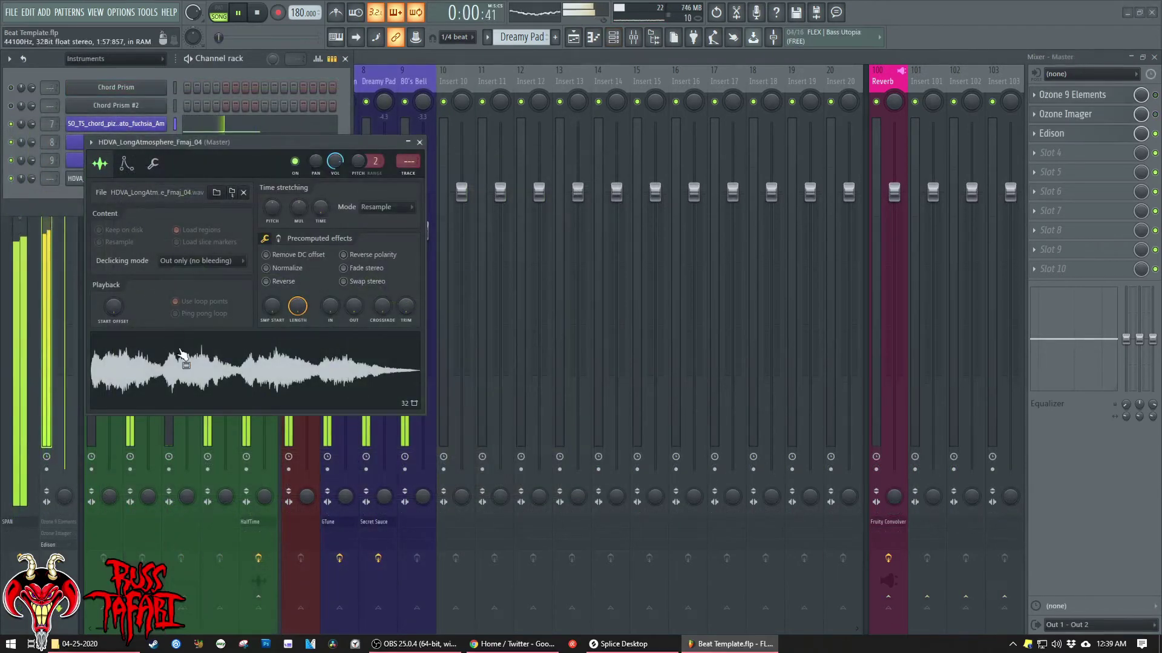
- Open the HDVA_LongAtmosphere_Fmaj_04 sample in the Edison audio editor and trim it to about its first 3.82 seconds
{"action": "right_click", "coordinate": [160, 385]}
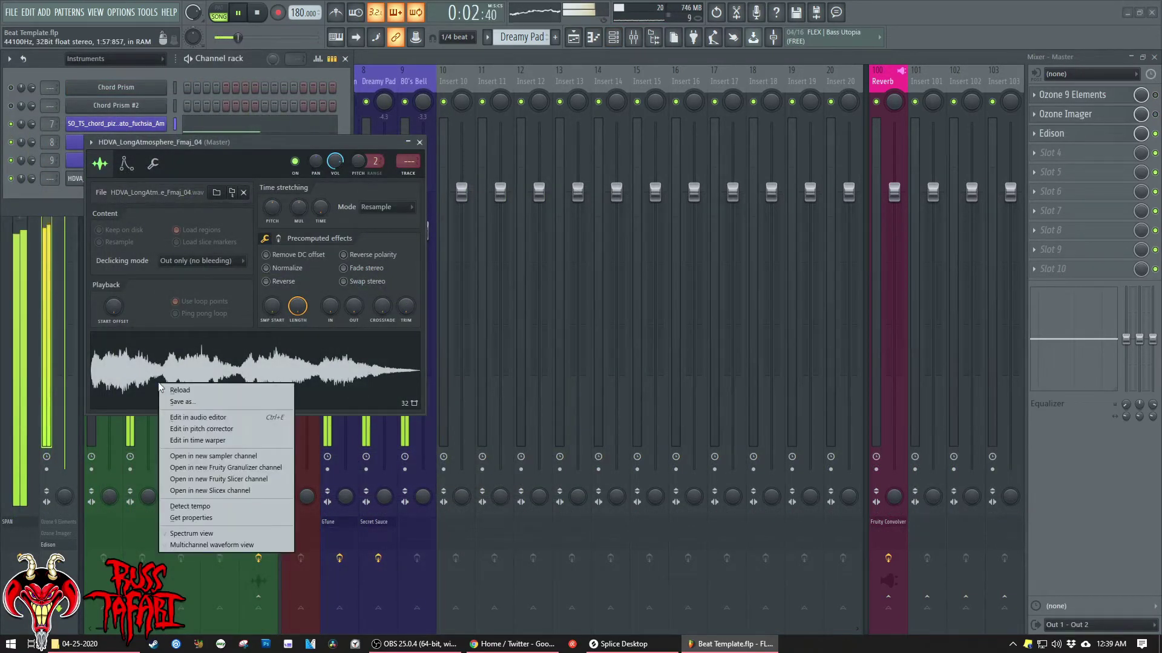
{"action": "left_click", "coordinate": [194, 418]}
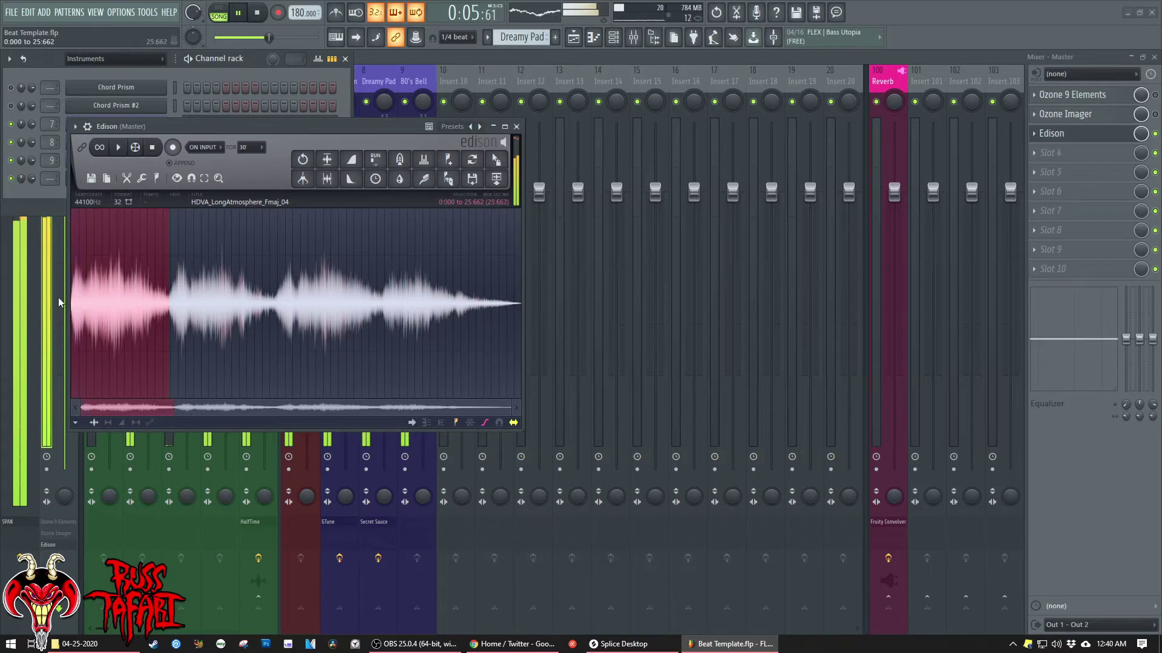
{"action": "scroll", "coordinate": [79, 343], "scroll_direction": "up", "scroll_amount": 3}
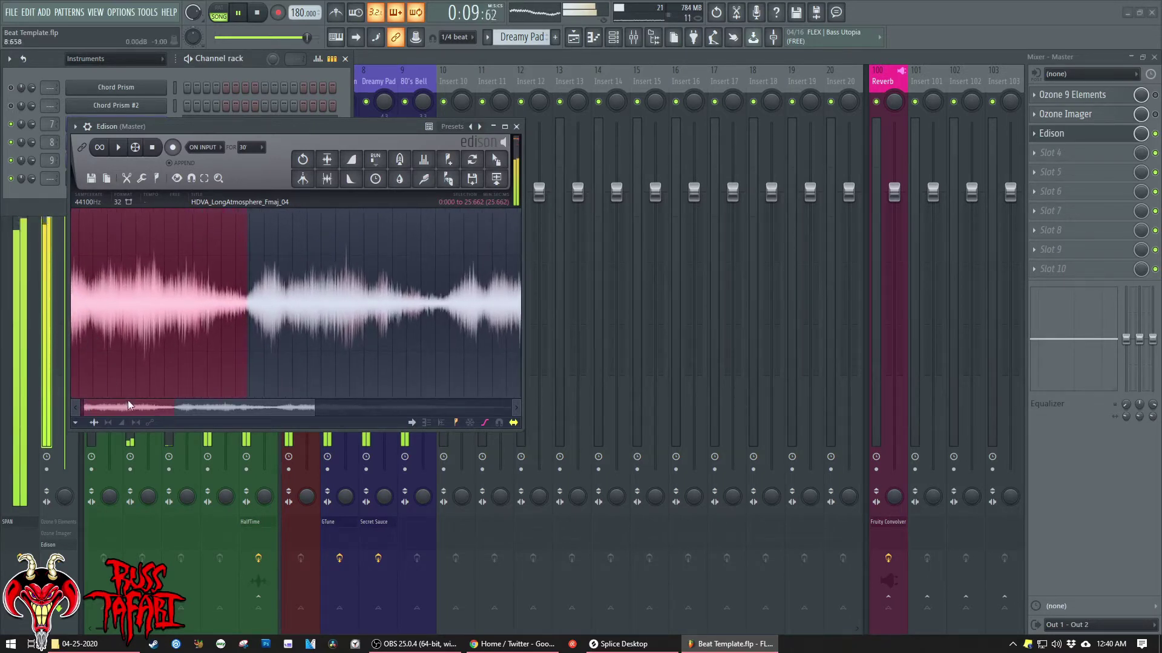
{"action": "left_click_drag", "start_coordinate": [128, 405], "coordinate": [104, 419]}
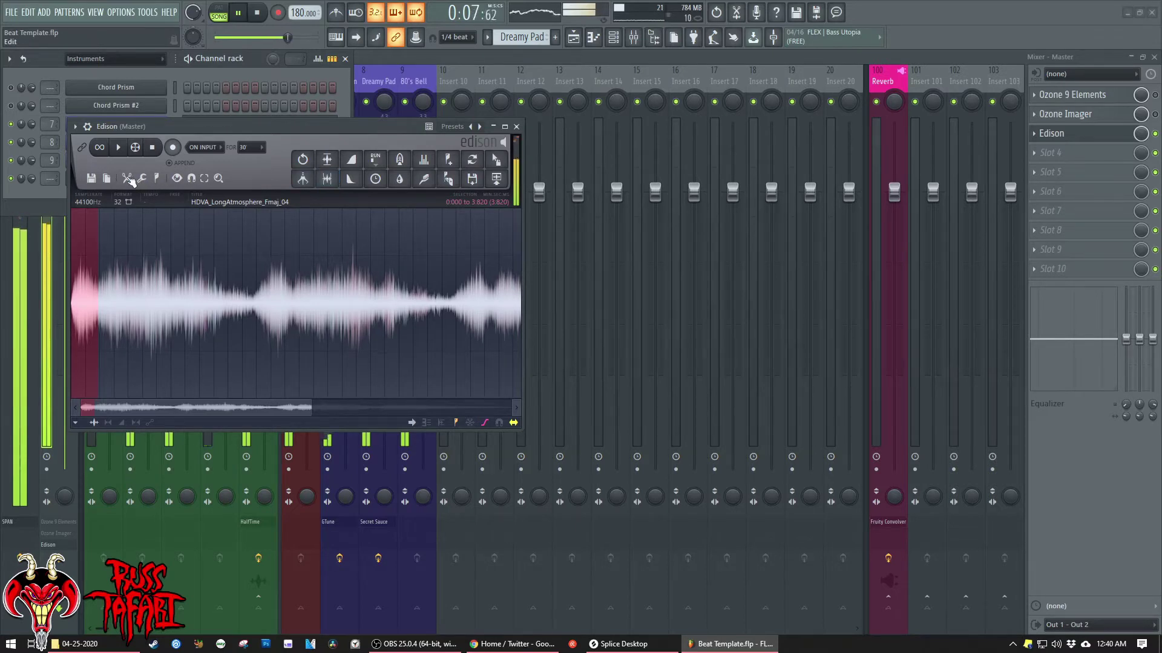
{"action": "left_click", "coordinate": [128, 180]}
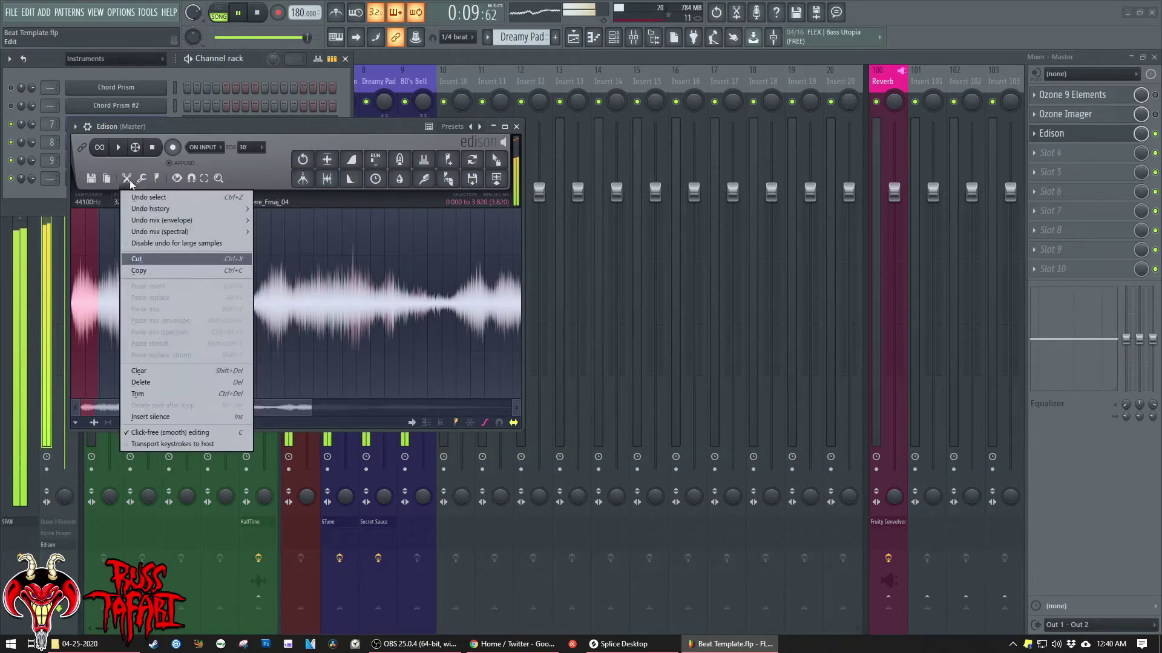
{"action": "mouse_move", "coordinate": [152, 223]}
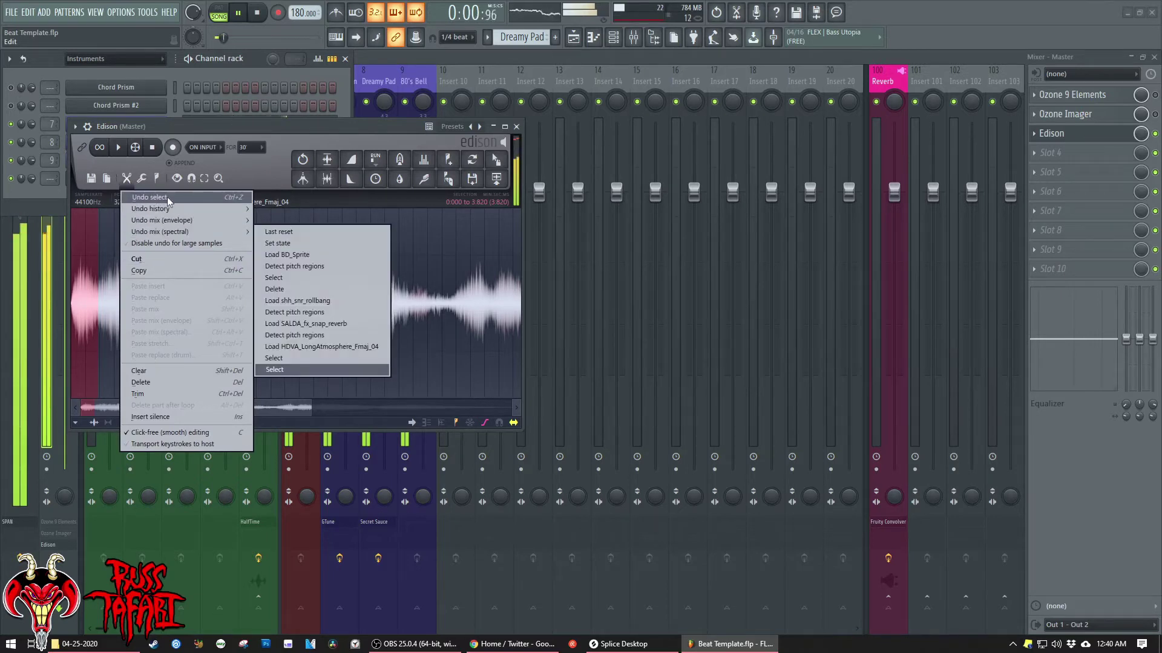
{"action": "left_click", "coordinate": [192, 394]}
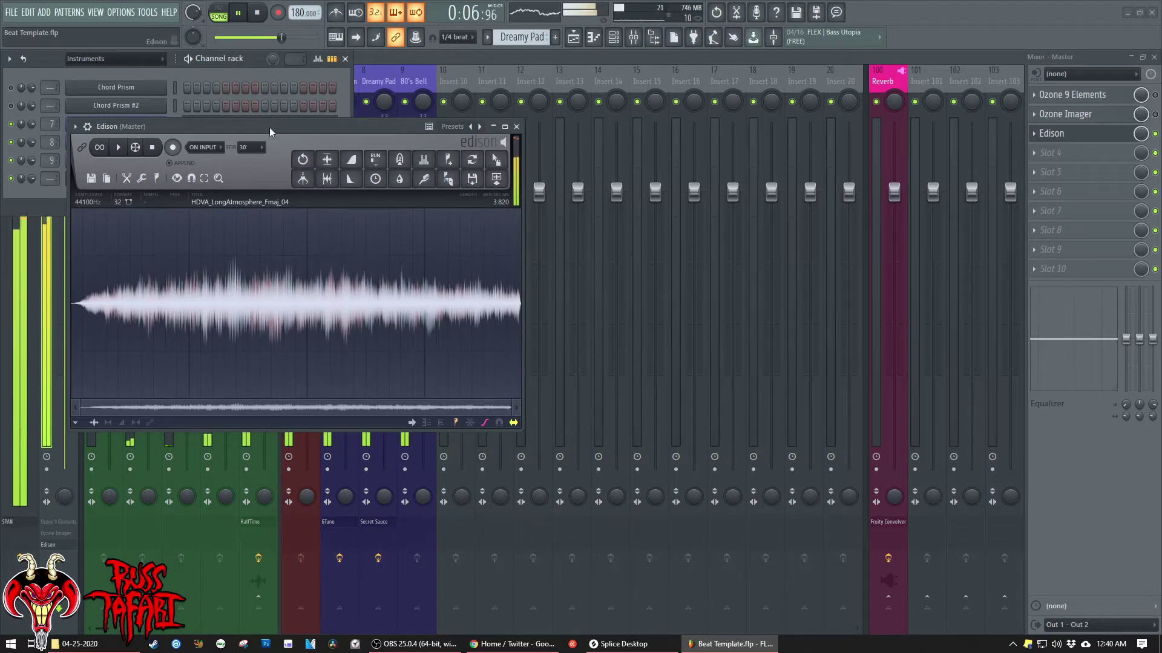
- Apply Blur to the trimmed atmosphere sample in Edison and load the result into its sampler channel
{"action": "left_click_drag", "start_coordinate": [270, 132], "coordinate": [698, 192]}
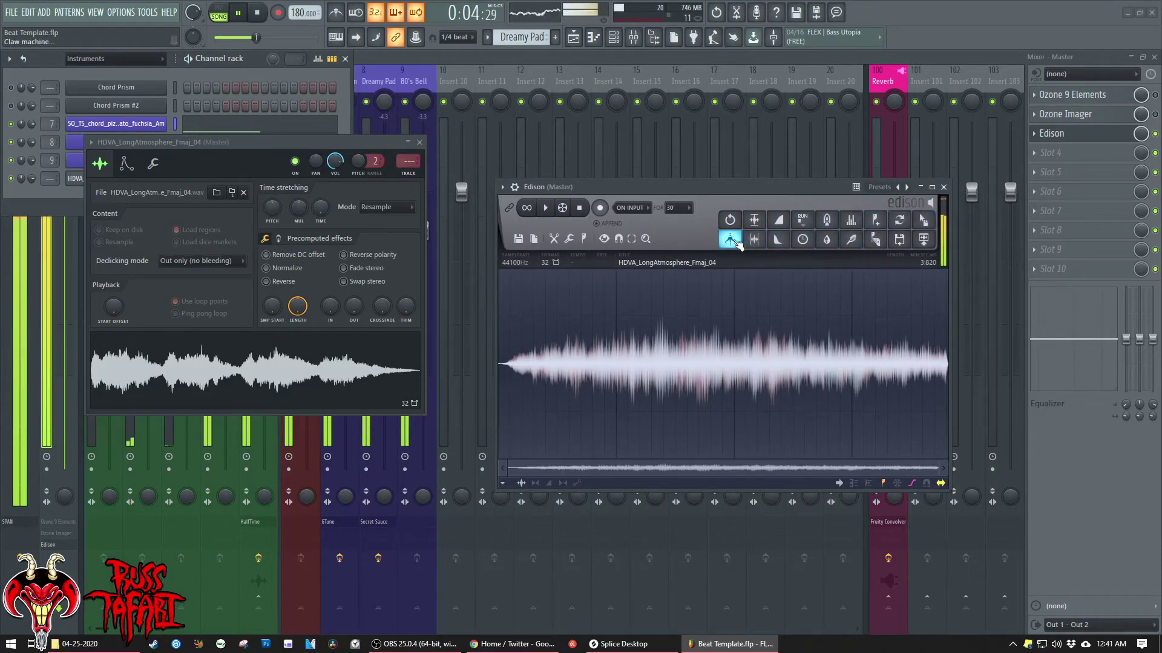
{"action": "left_click", "coordinate": [567, 240]}
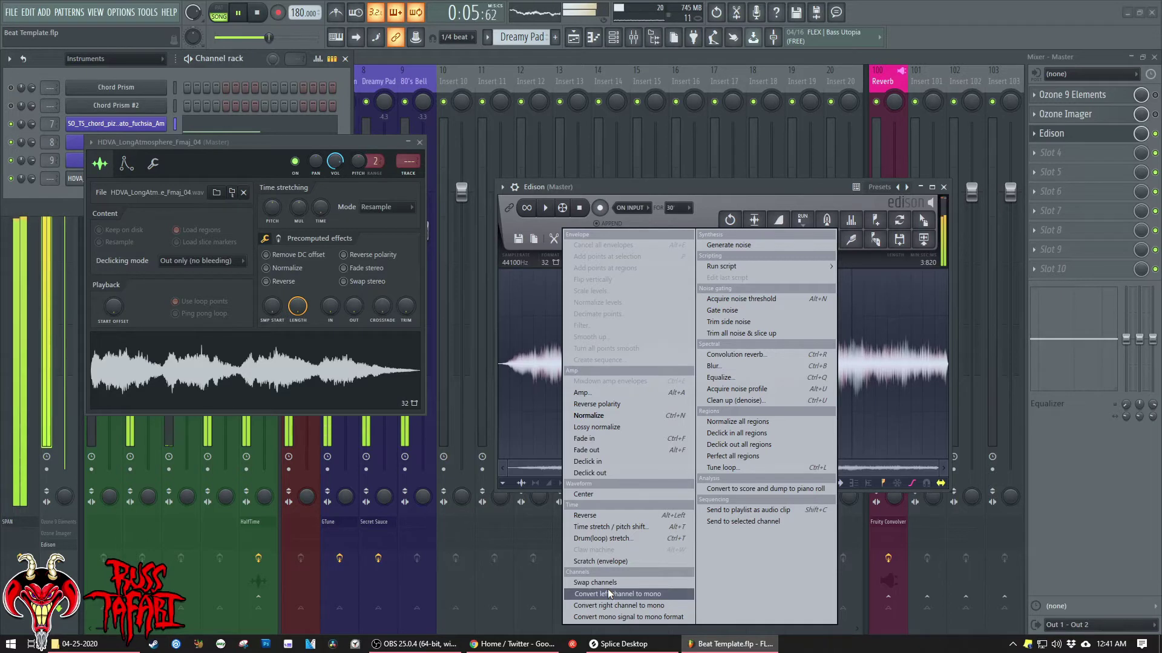
{"action": "left_click", "coordinate": [761, 209]}
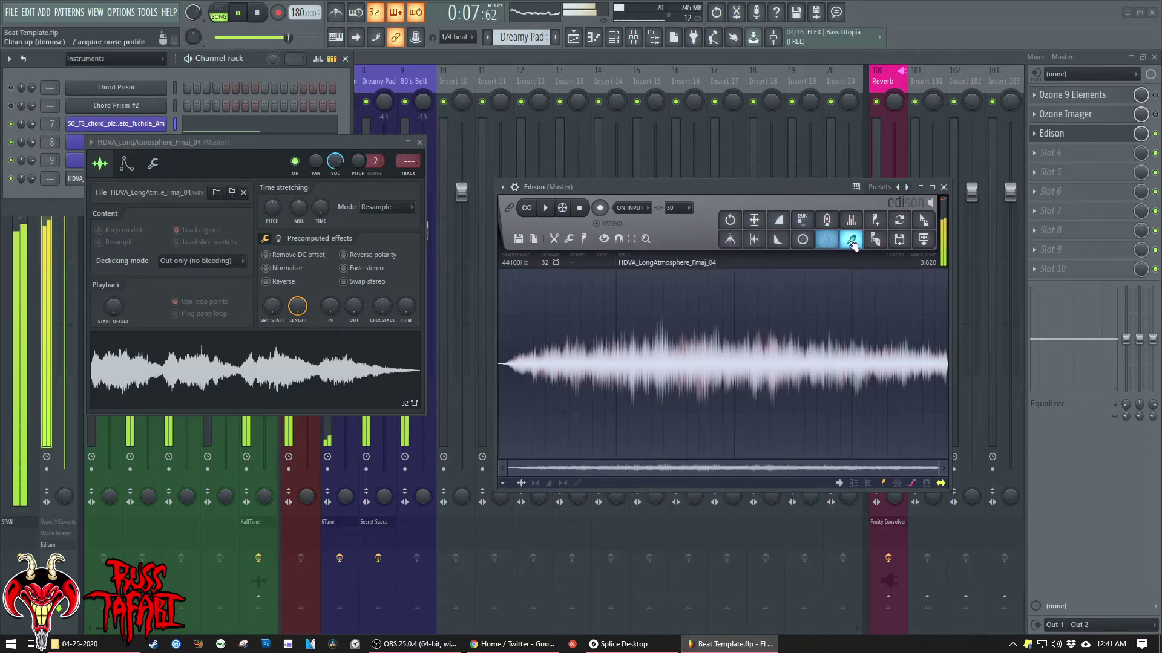
{"action": "left_click", "coordinate": [828, 240]}
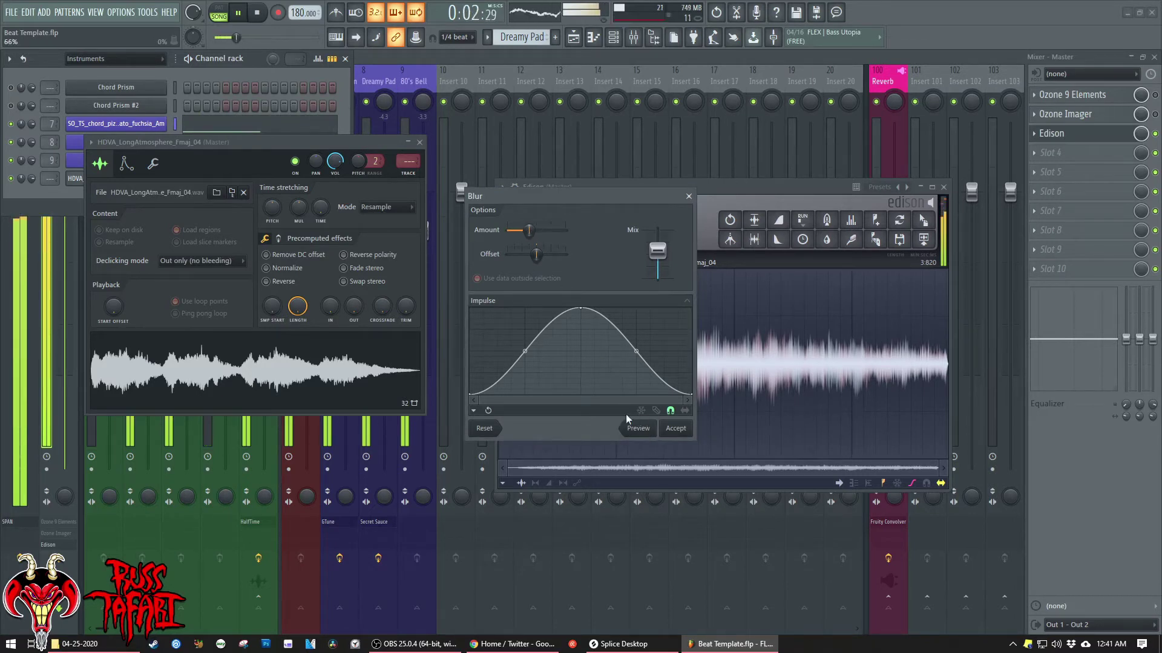
{"action": "left_click", "coordinate": [675, 428]}
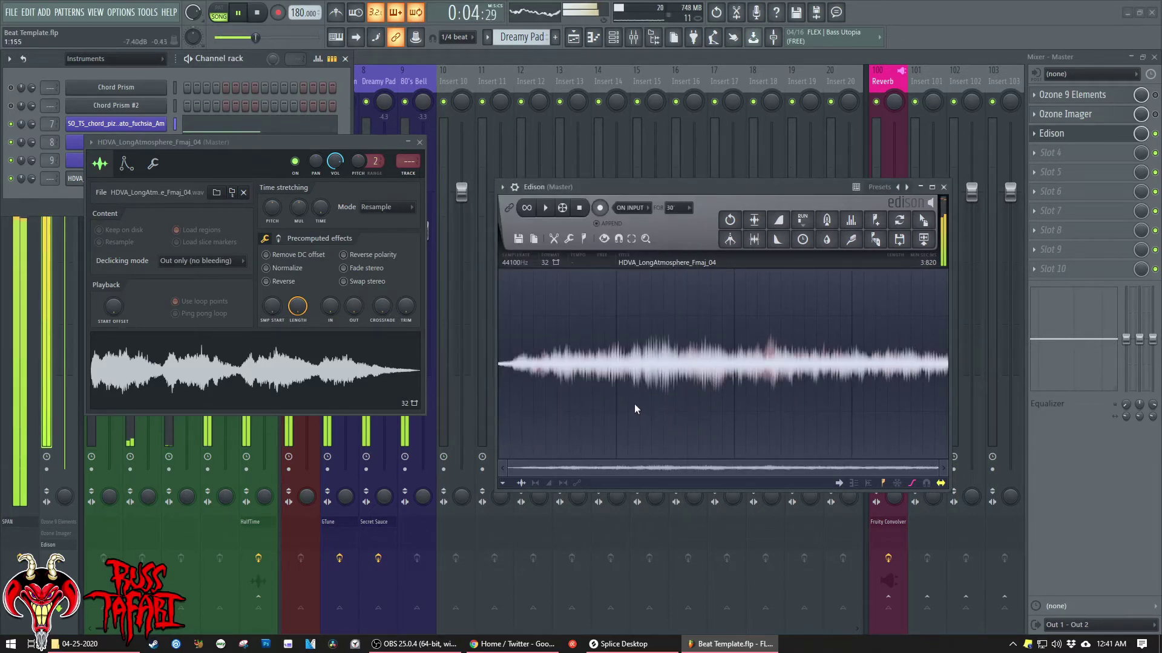
{"action": "left_click_drag", "start_coordinate": [914, 230], "coordinate": [596, 258]}
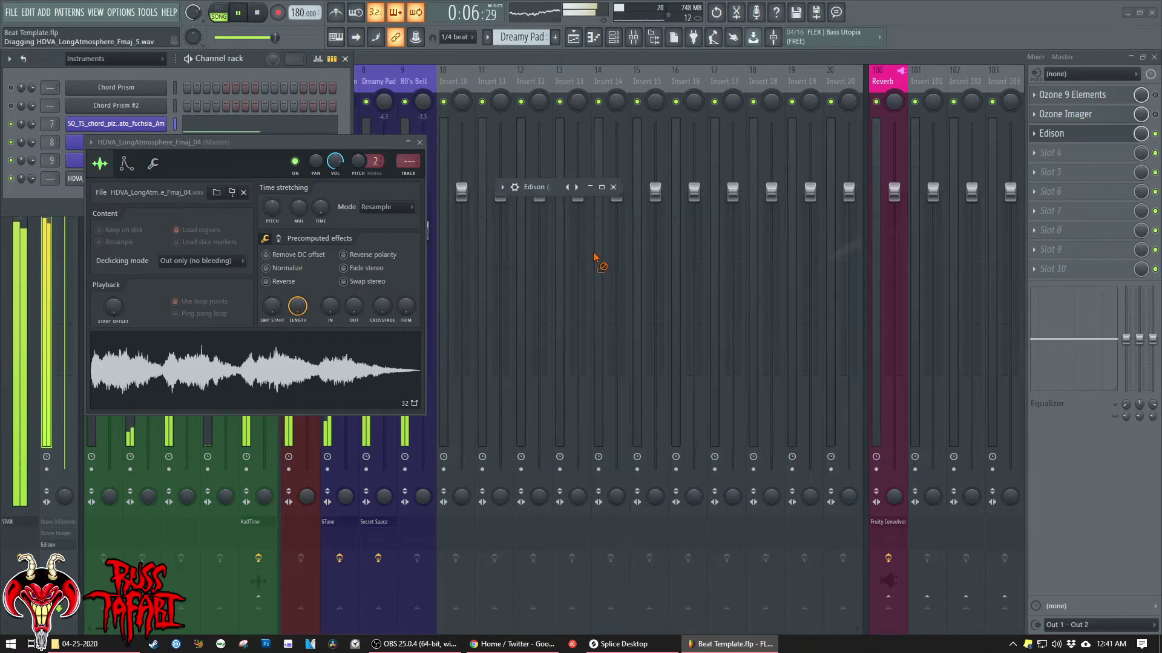
{"action": "left_click_drag", "start_coordinate": [216, 373], "coordinate": [217, 372]}
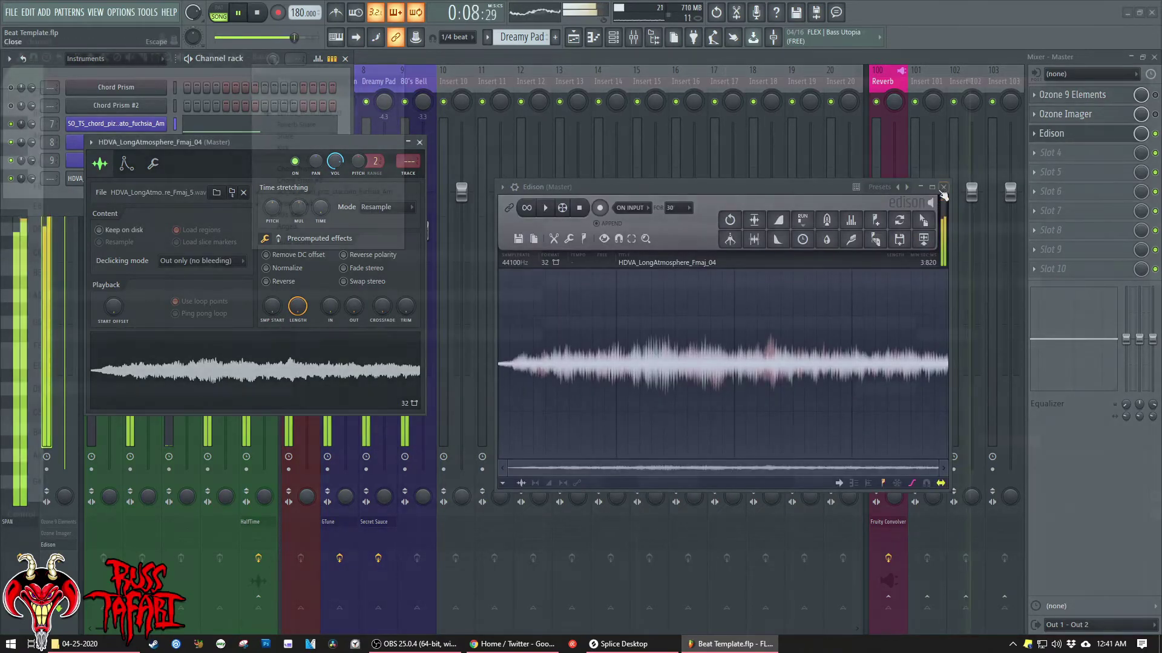
- Draw a D5 note spanning bars 1 and 2 in the Angels piano roll and audition it with the beat
{"action": "left_click_drag", "start_coordinate": [44, 392], "coordinate": [295, 391]}
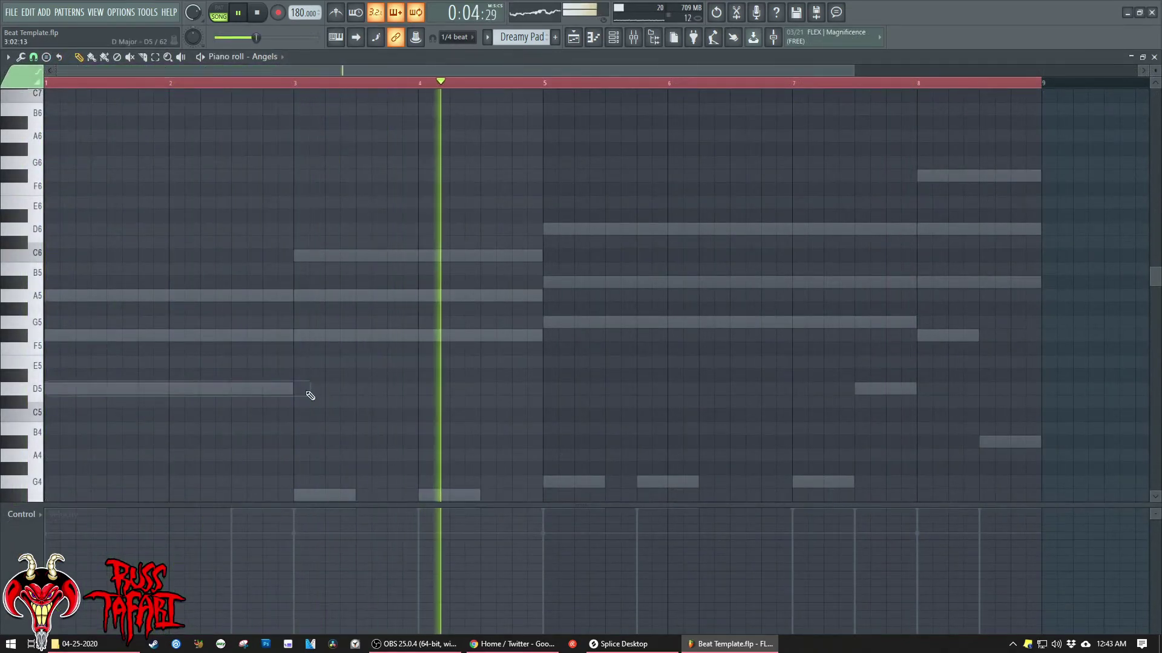
{"action": "left_click", "coordinate": [50, 391]}
{"action": "left_click_drag", "start_coordinate": [302, 391], "coordinate": [301, 394]}
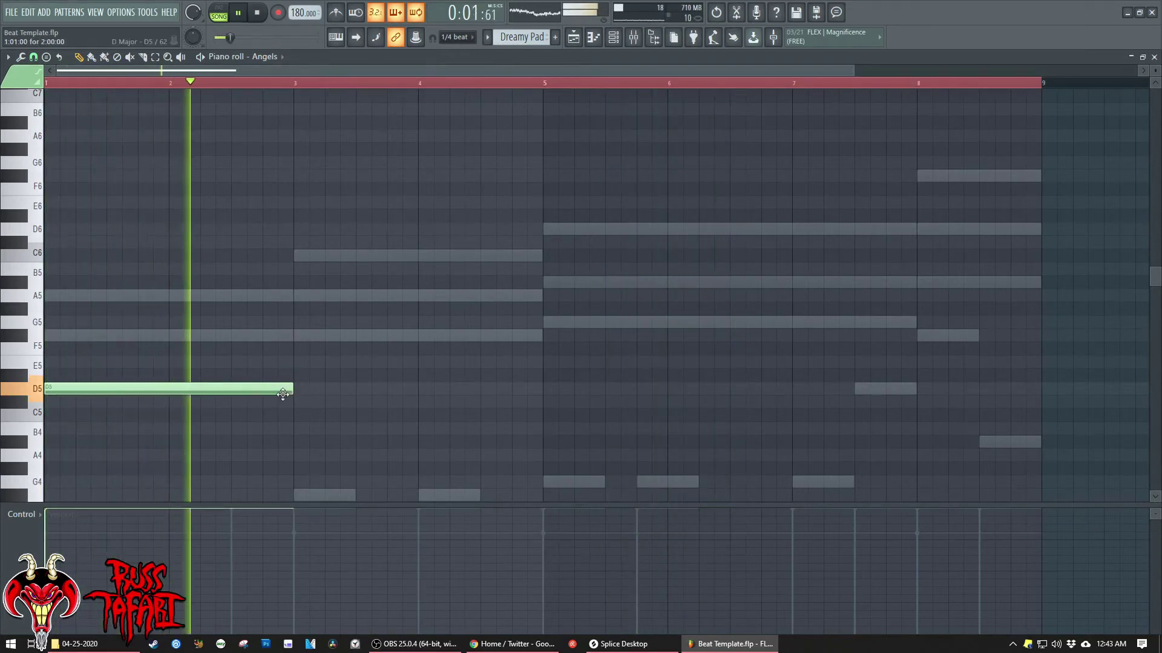
{"action": "key", "text": "space"}
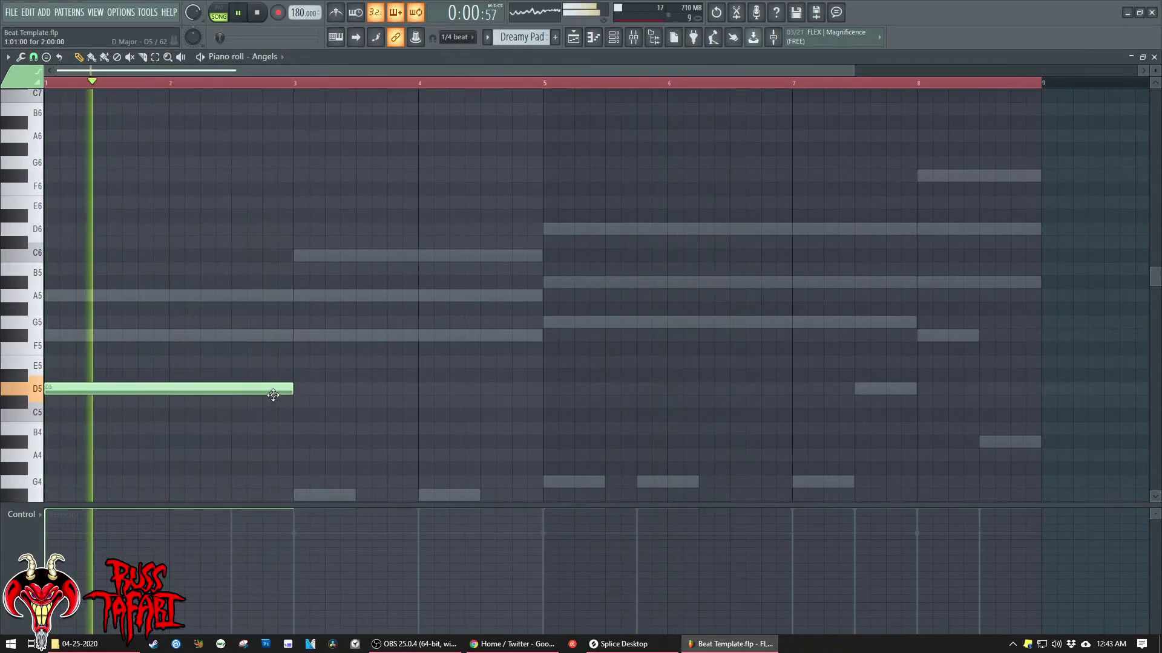
{"action": "key", "text": "space"}
{"action": "key", "text": "space"}
{"action": "key", "text": "space"}
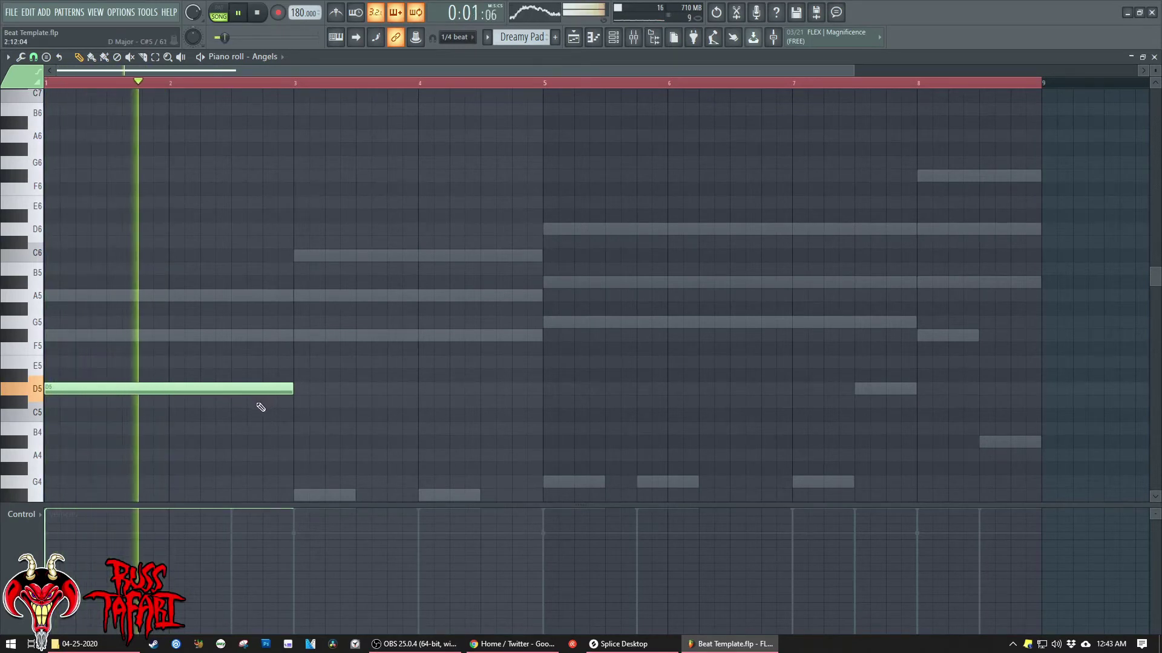
{"action": "key", "text": "space"}
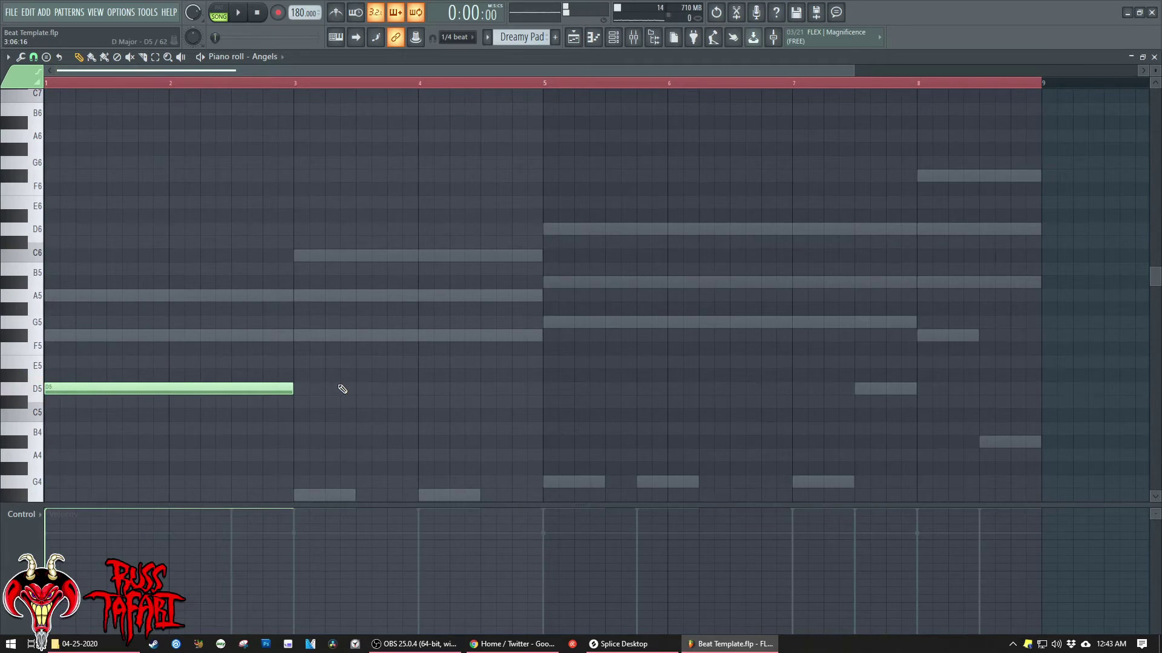
- Transpose the Angels note down one octave to D4 and audition it with the beat
{"action": "key", "text": "ctrl+a"}
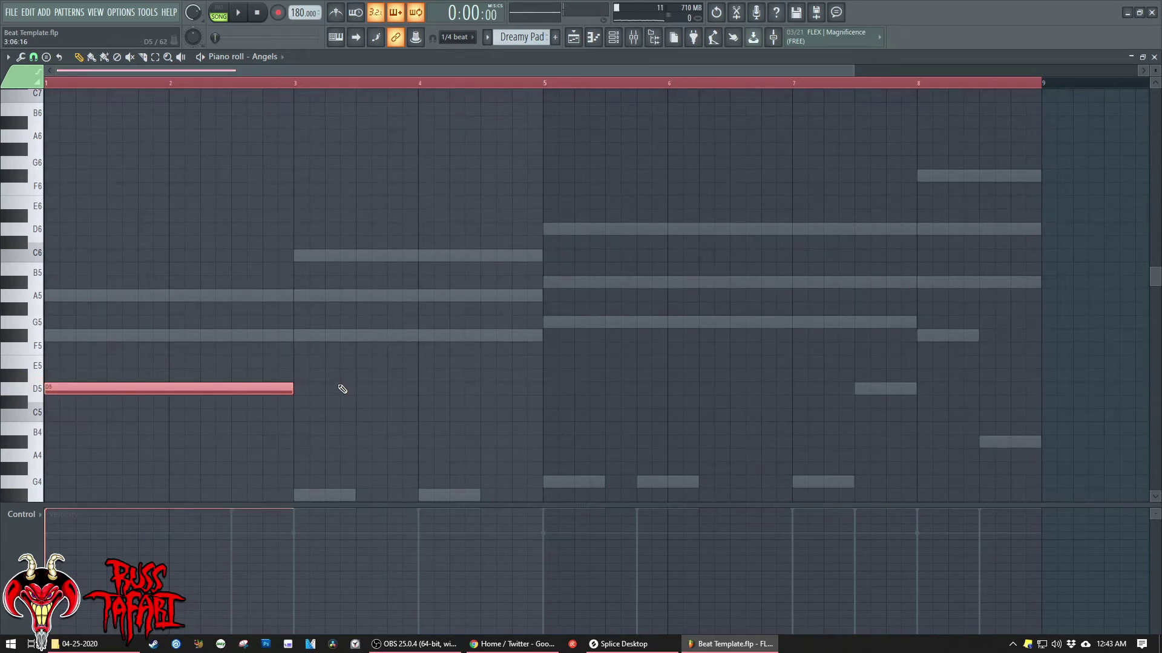
{"action": "key", "text": "space"}
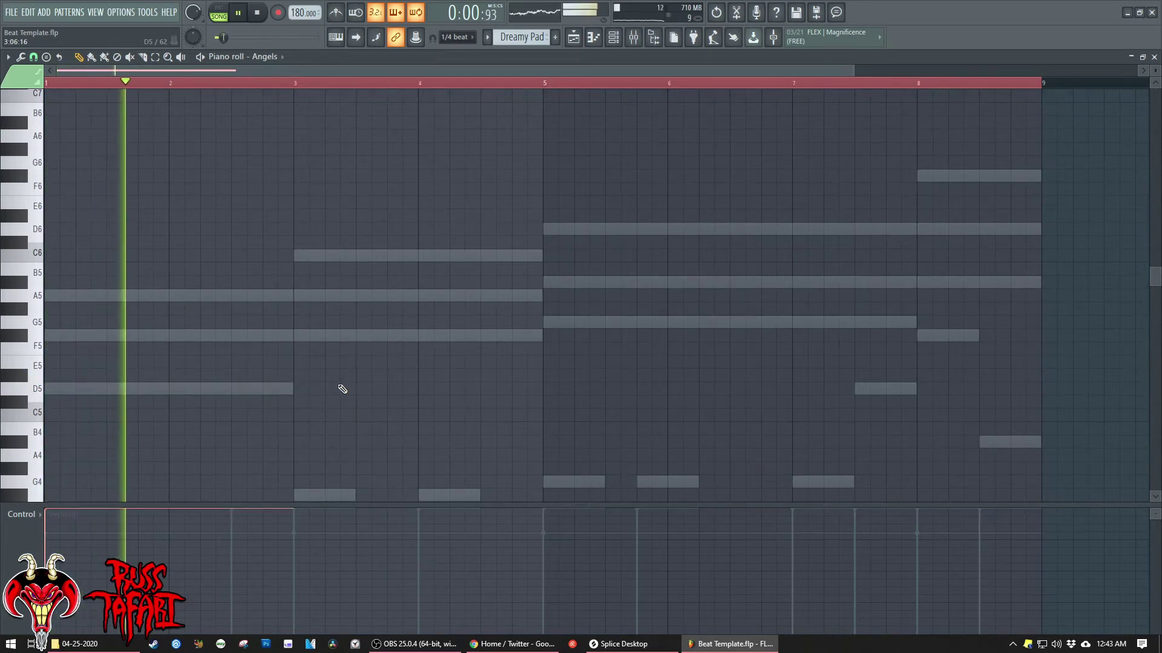
{"action": "scroll", "coordinate": [354, 394], "scroll_direction": "down", "scroll_amount": 4}
{"action": "scroll", "coordinate": [356, 396], "scroll_direction": "down", "scroll_amount": 2}
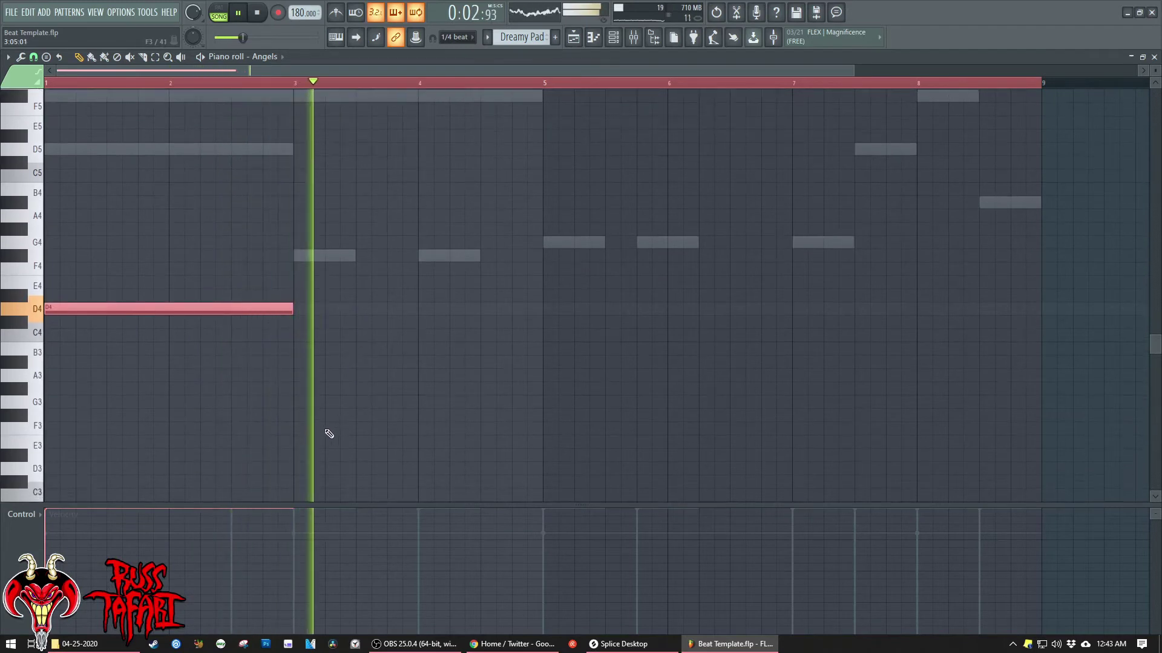
{"action": "key", "text": "space"}
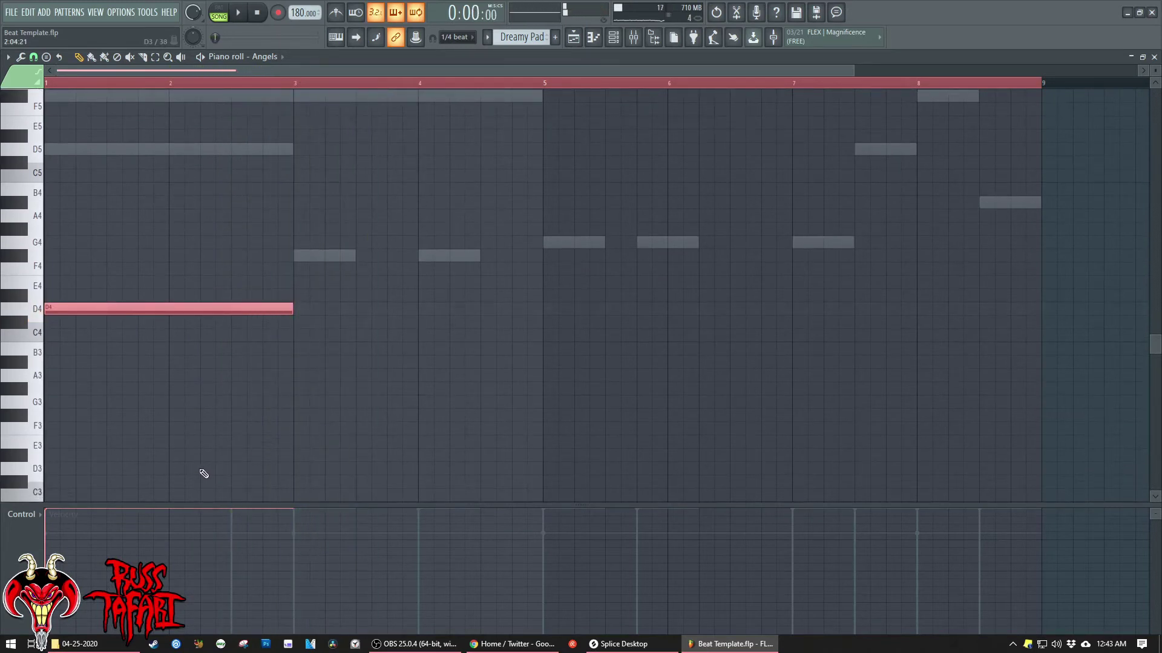
{"action": "key", "text": "space"}
{"action": "key", "text": "space"}
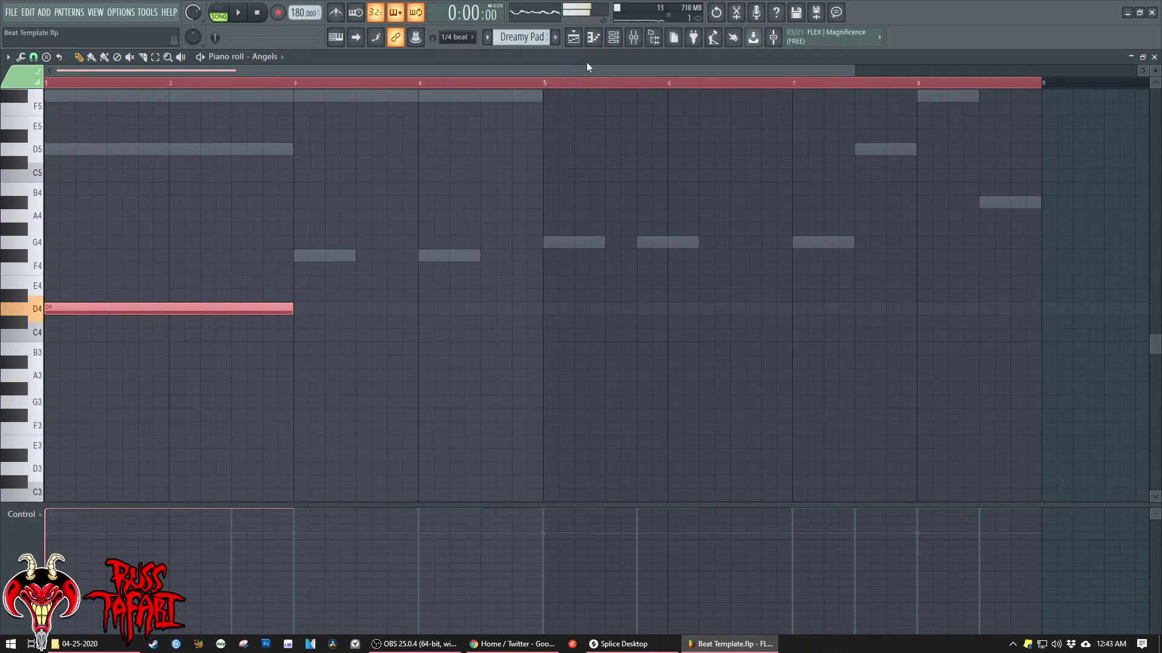
- Audition the lowered Angels note with the beat and return to the playlist arrangement and channel rack
{"action": "key", "text": "space"}
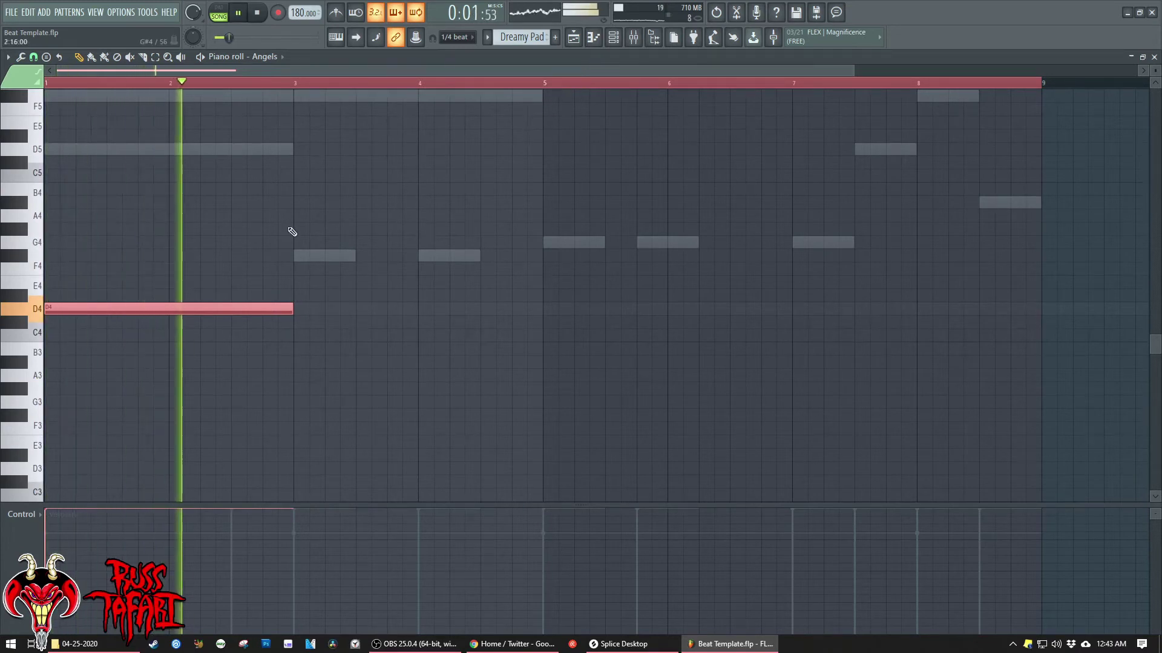
{"action": "key", "text": "space"}
{"action": "left_click", "coordinate": [595, 40]}
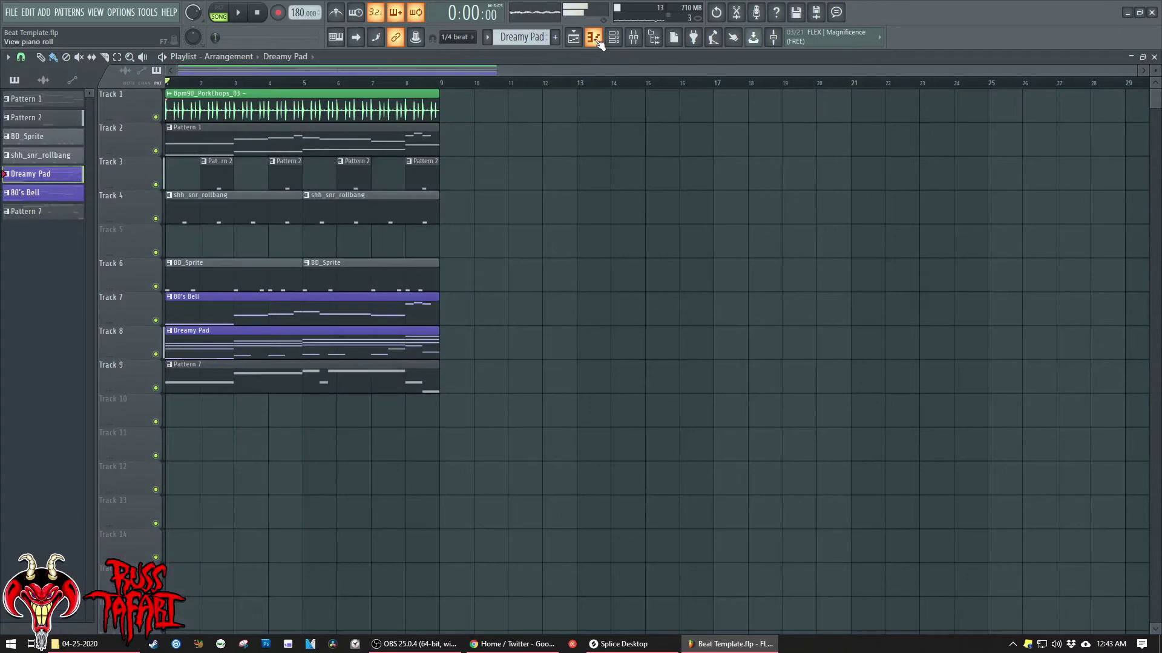
{"action": "left_click", "coordinate": [612, 37]}
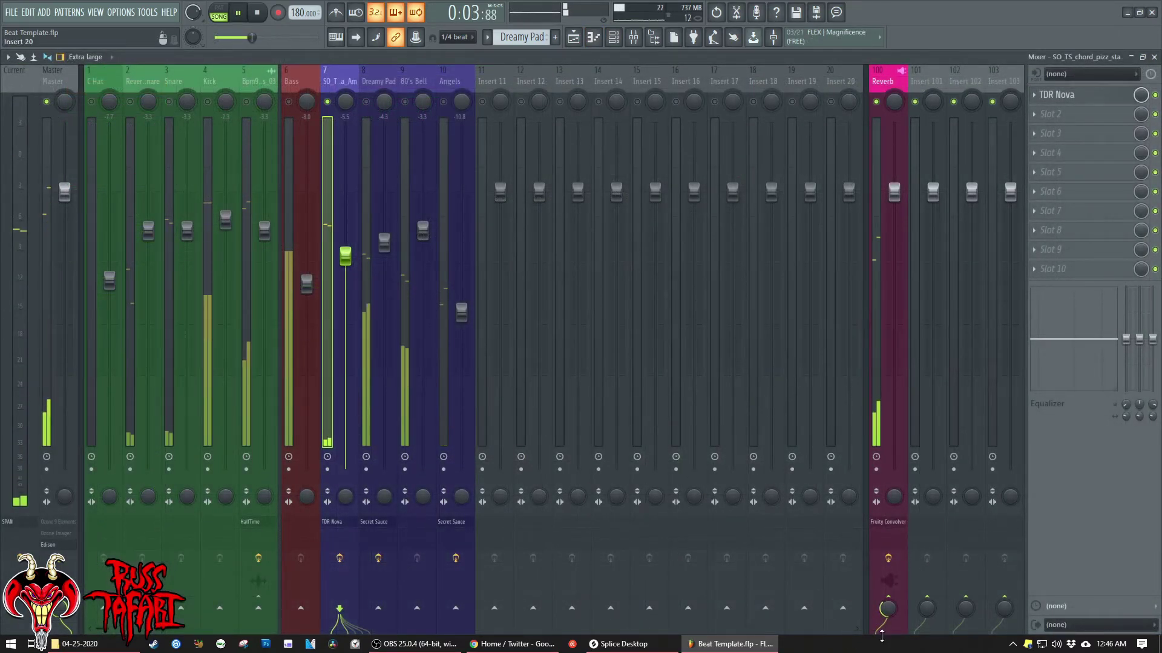
- Adjust the Reverb sends of the pizzicato, Dreamy Pad, 80's Bell and Angels mixer tracks, soloing each one to hear it
{"action": "left_click_drag", "start_coordinate": [888, 611], "coordinate": [888, 625]}
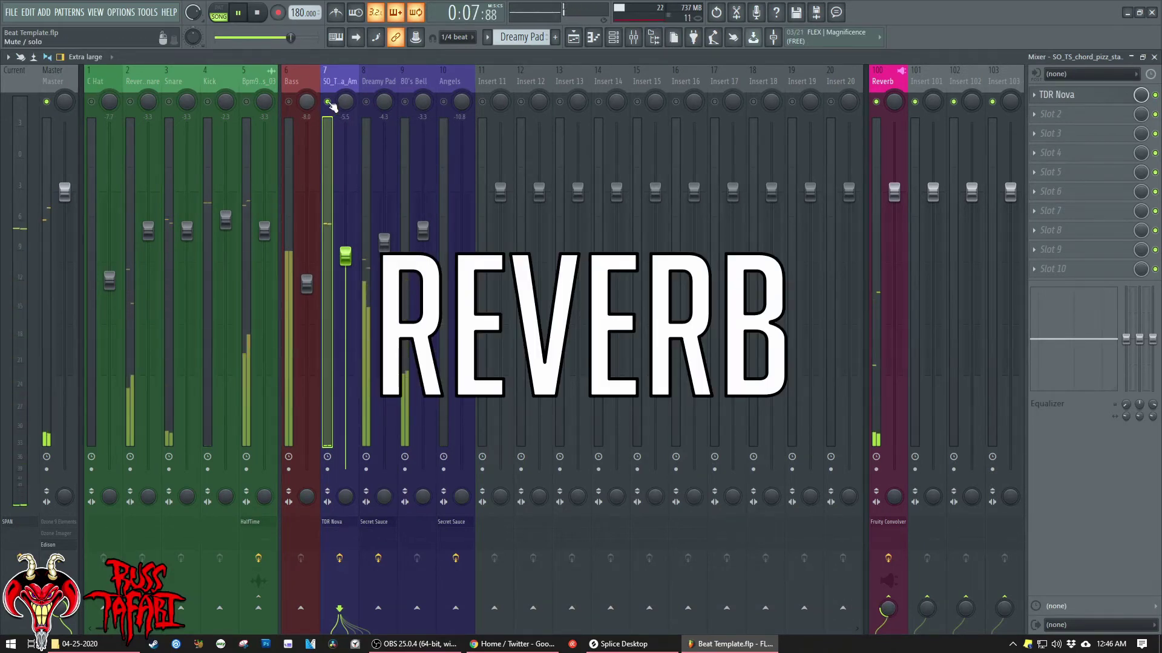
{"action": "right_click", "coordinate": [329, 102]}
{"action": "right_click", "coordinate": [367, 102]}
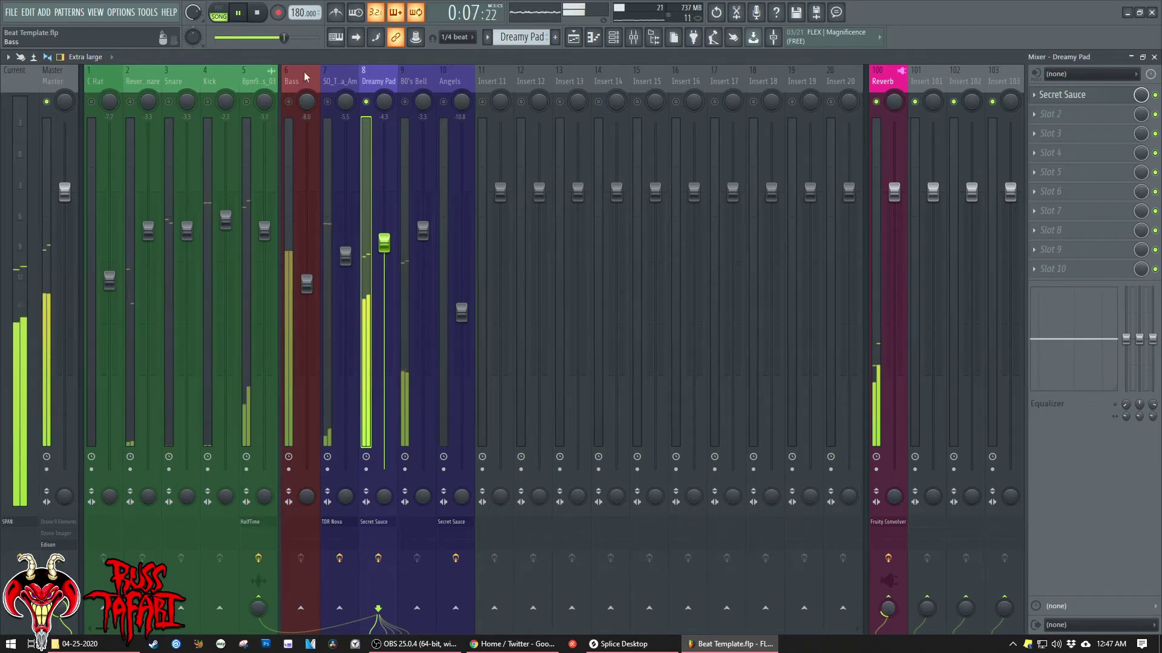
{"action": "left_click", "coordinate": [406, 101]}
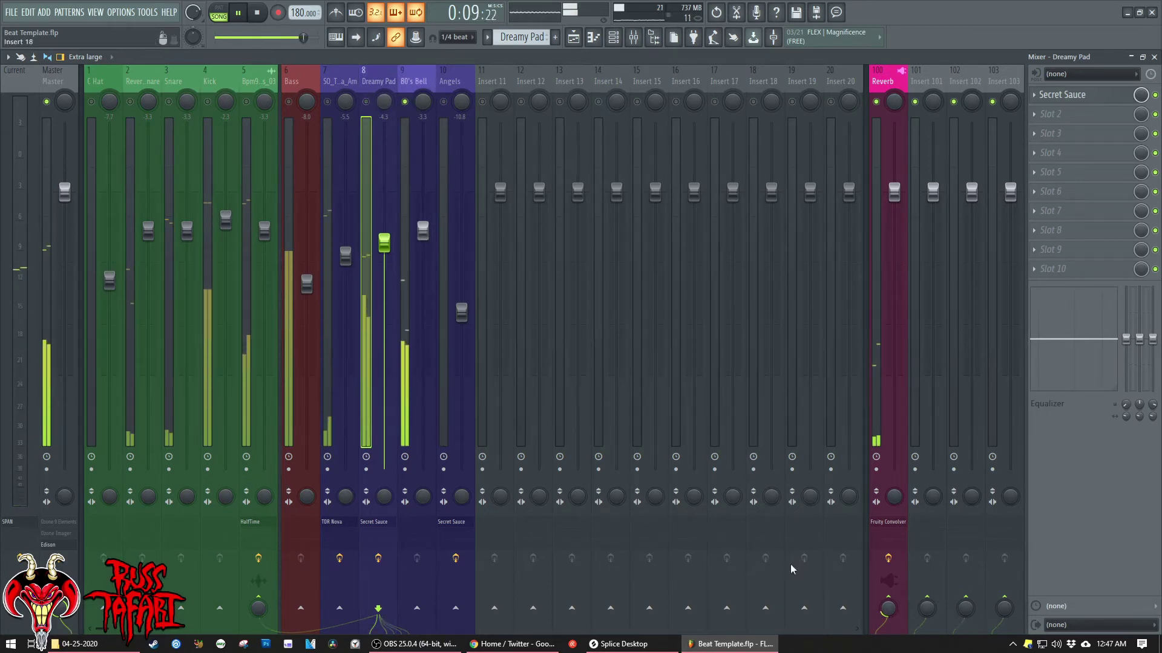
{"action": "left_click", "coordinate": [419, 77]}
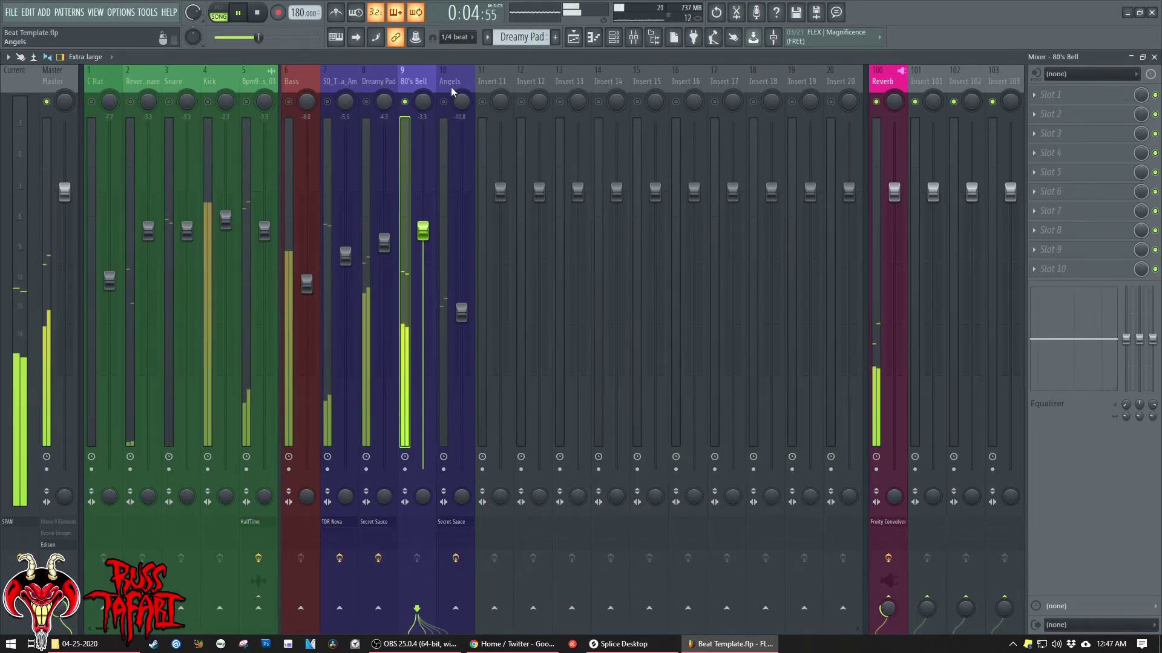
{"action": "left_click", "coordinate": [444, 101]}
{"action": "left_click", "coordinate": [436, 78]}
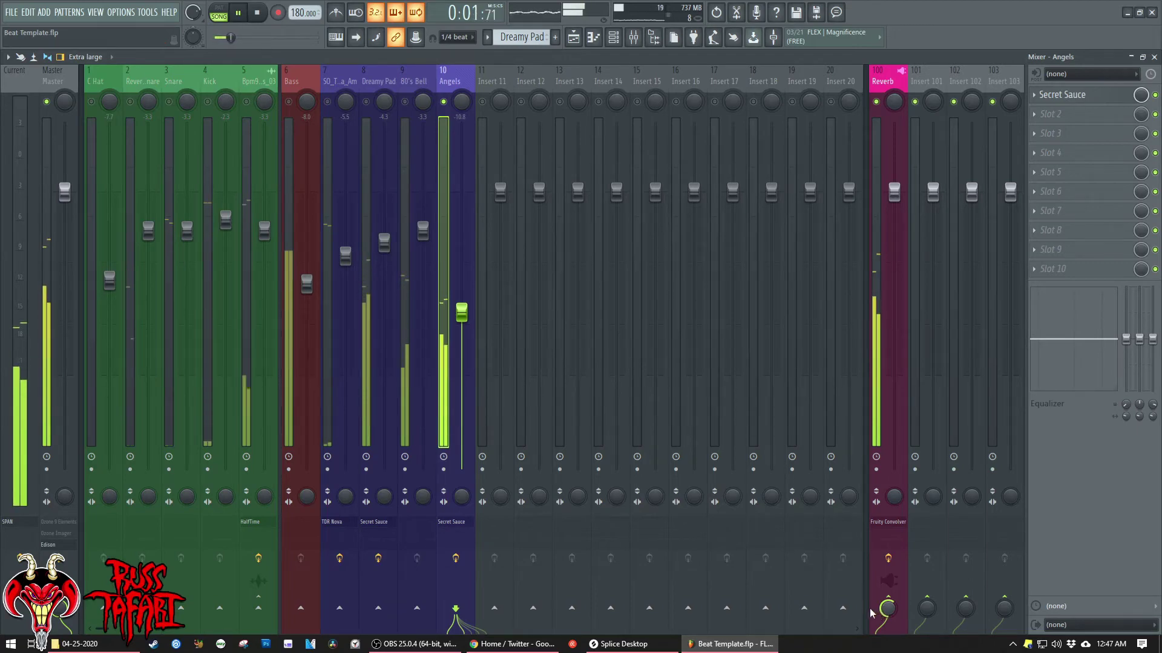
- Place C5 hi-hat notes on beats 1 and 3 of bar 1 in the C Hat piano roll and set its snap to Beat
{"action": "key", "text": "F7"}
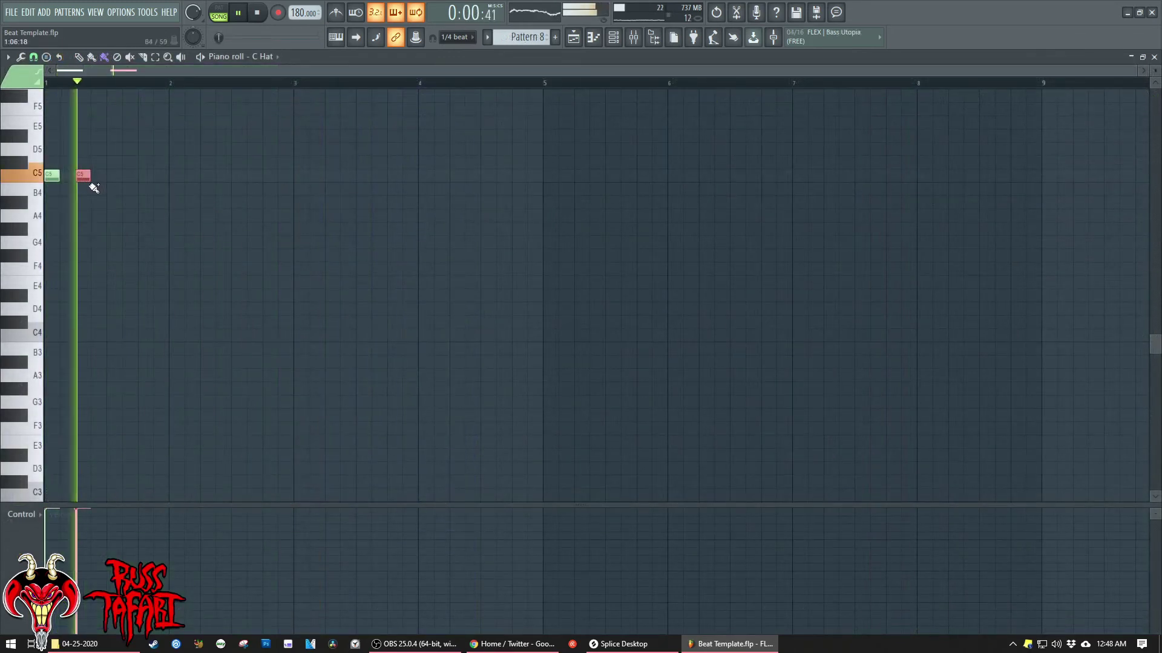
{"action": "right_click", "coordinate": [82, 175]}
{"action": "left_click", "coordinate": [114, 175]}
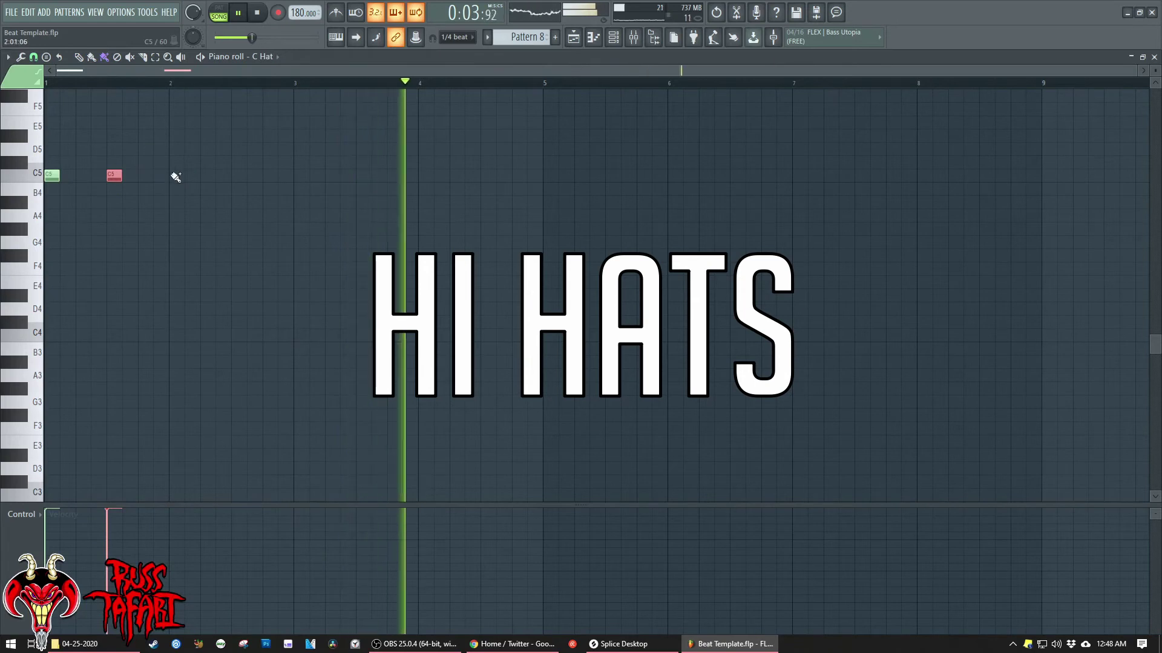
{"action": "right_click", "coordinate": [114, 176]}
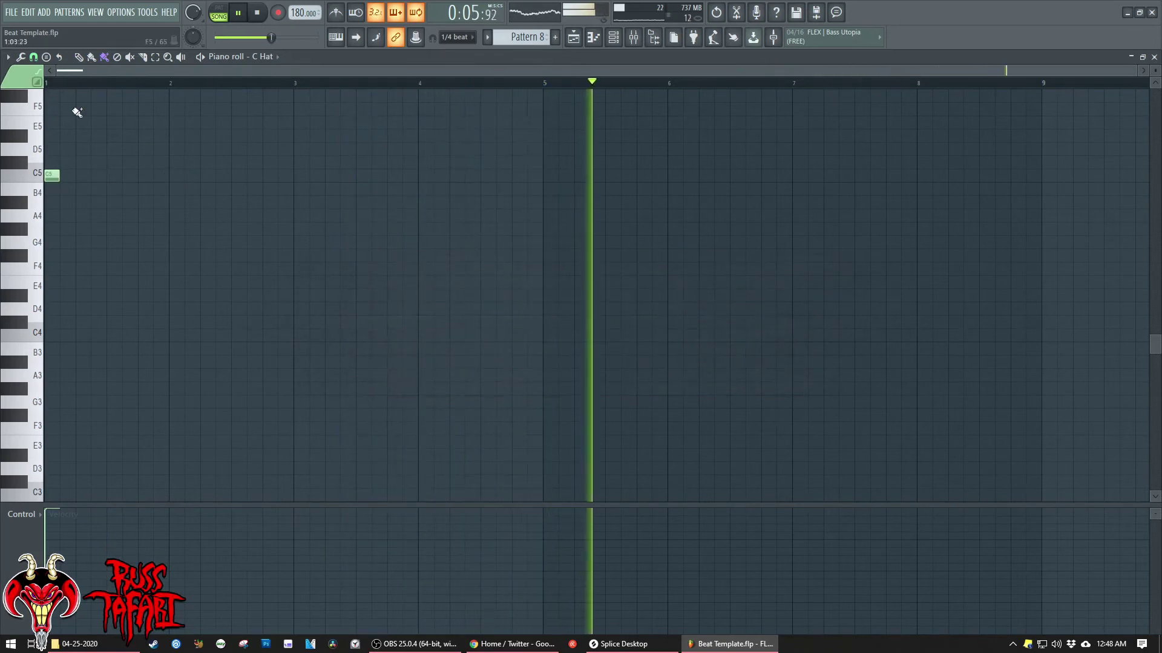
{"action": "left_click", "coordinate": [113, 175]}
{"action": "left_click", "coordinate": [33, 56]}
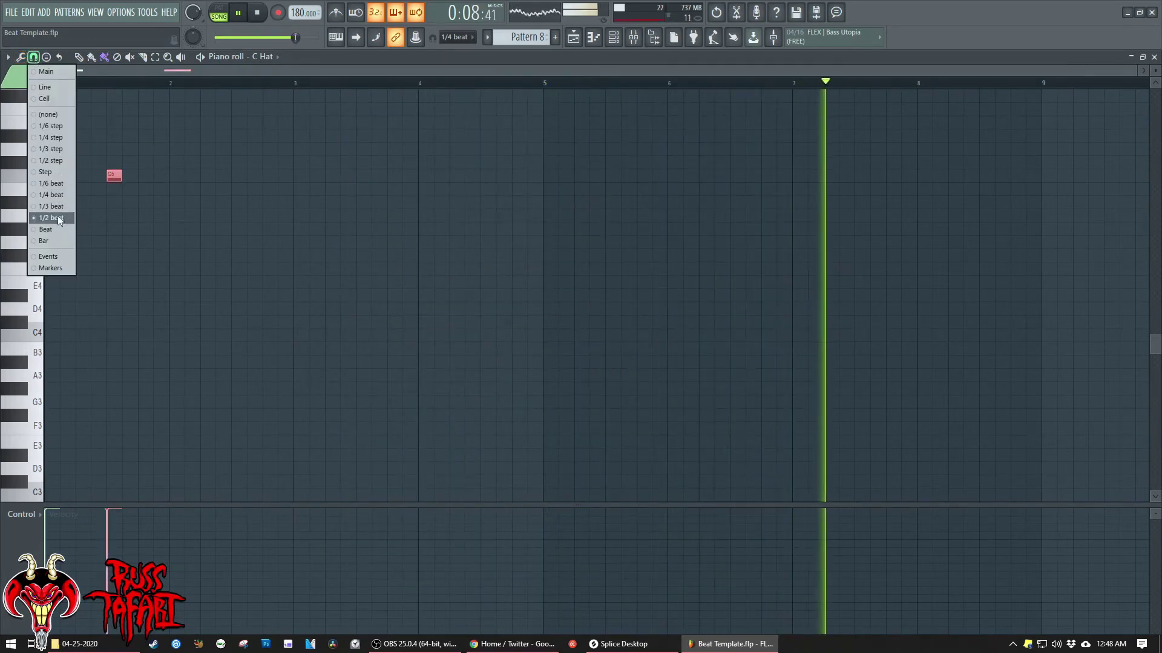
{"action": "left_click", "coordinate": [45, 229]}
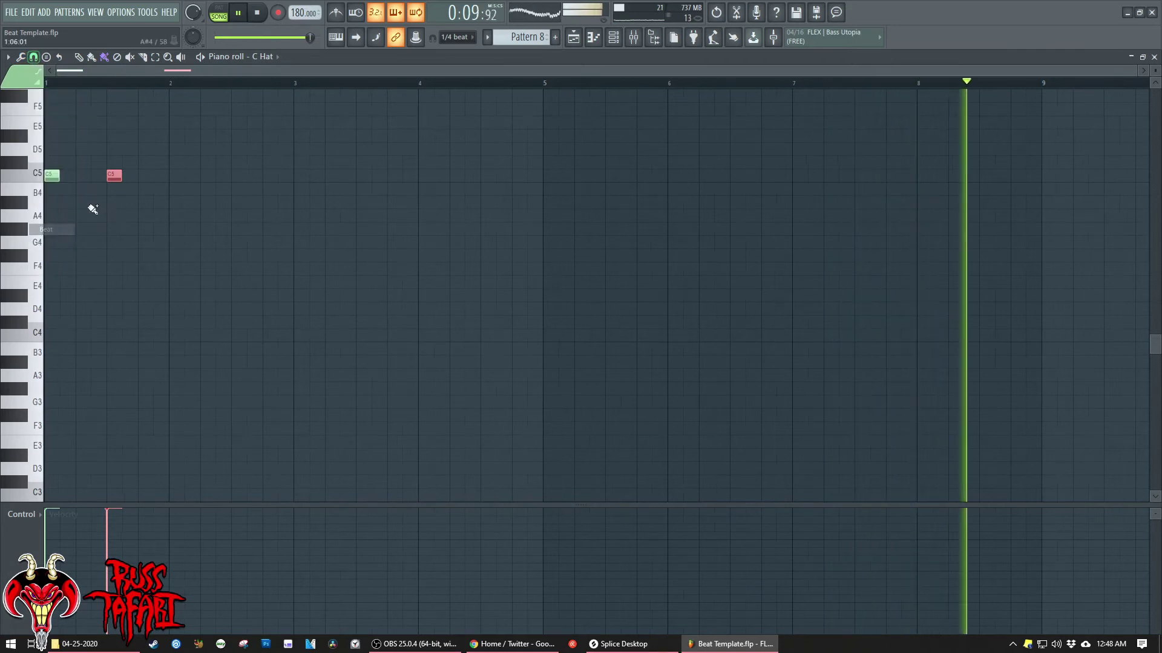
- Continue the one-beat C5 hi-hat notes on beats 1 and 3 of bars 2 through 6
{"action": "left_click", "coordinate": [185, 178]}
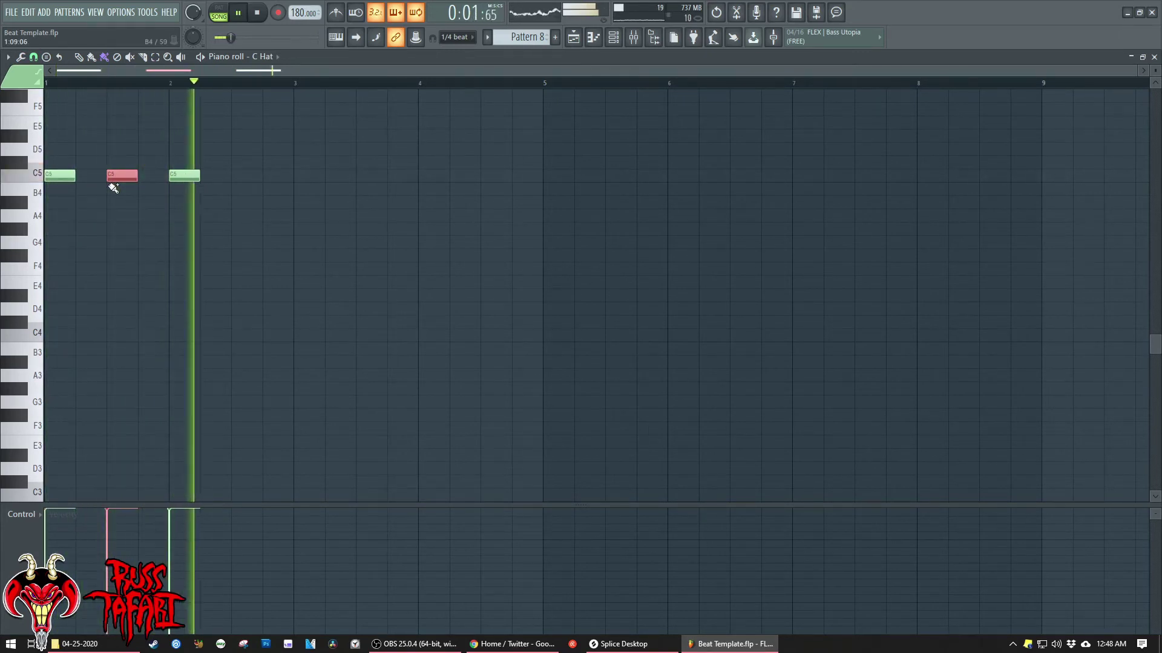
{"action": "left_click", "coordinate": [247, 177]}
{"action": "left_click", "coordinate": [309, 177]}
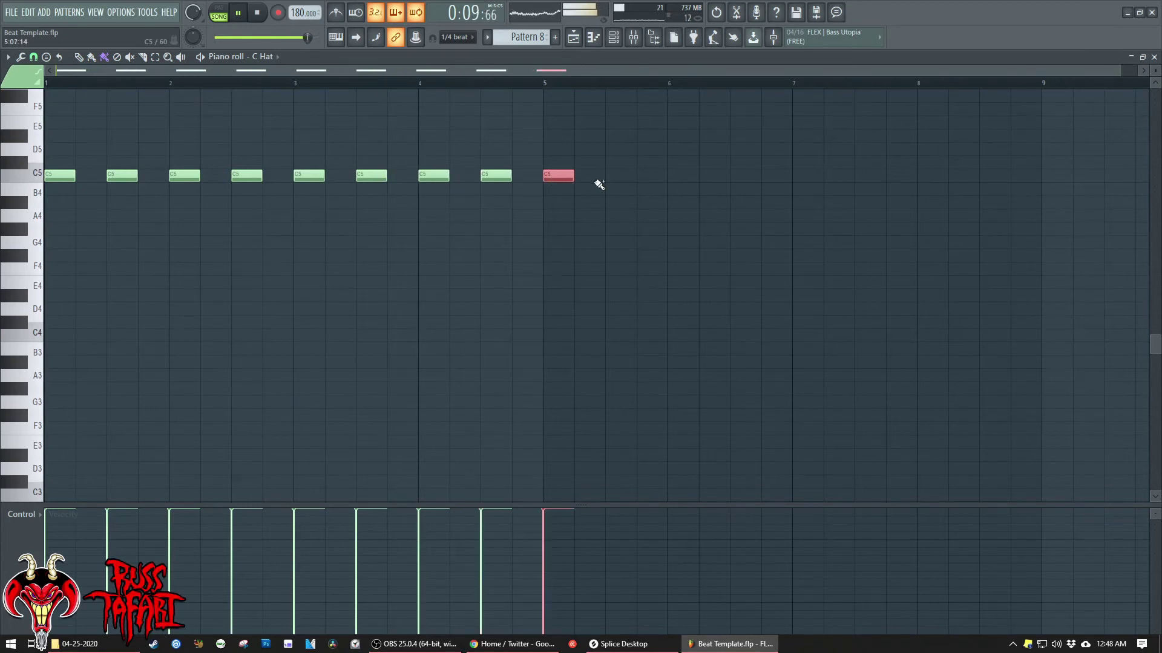
{"action": "left_click", "coordinate": [676, 176]}
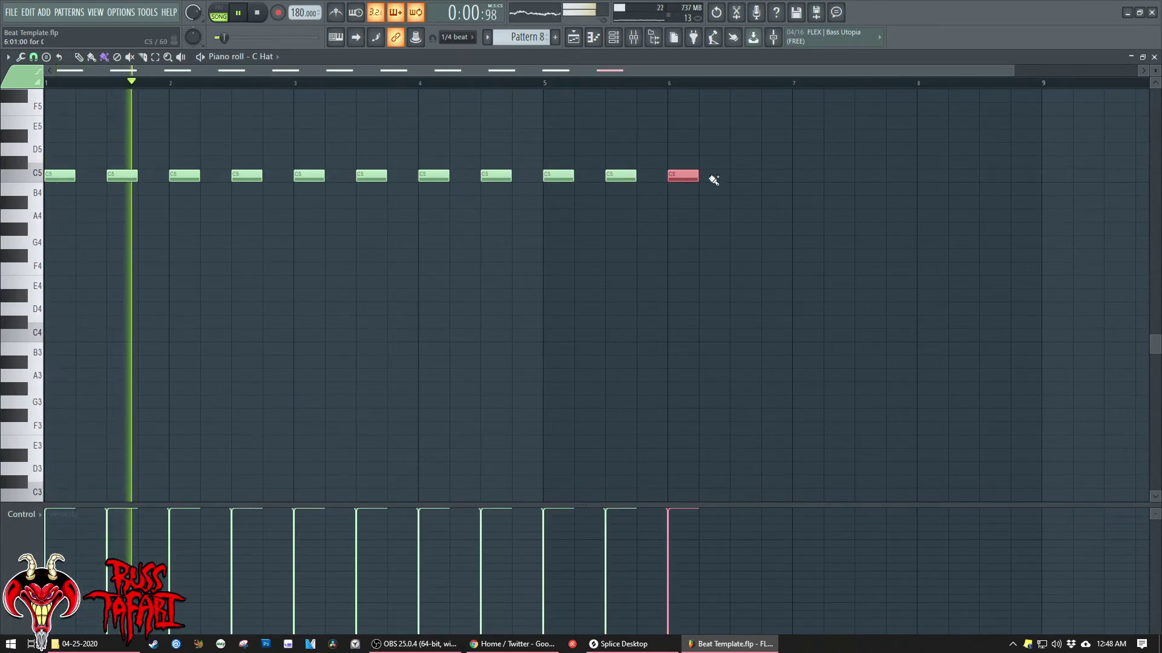
{"action": "left_click", "coordinate": [741, 177]}
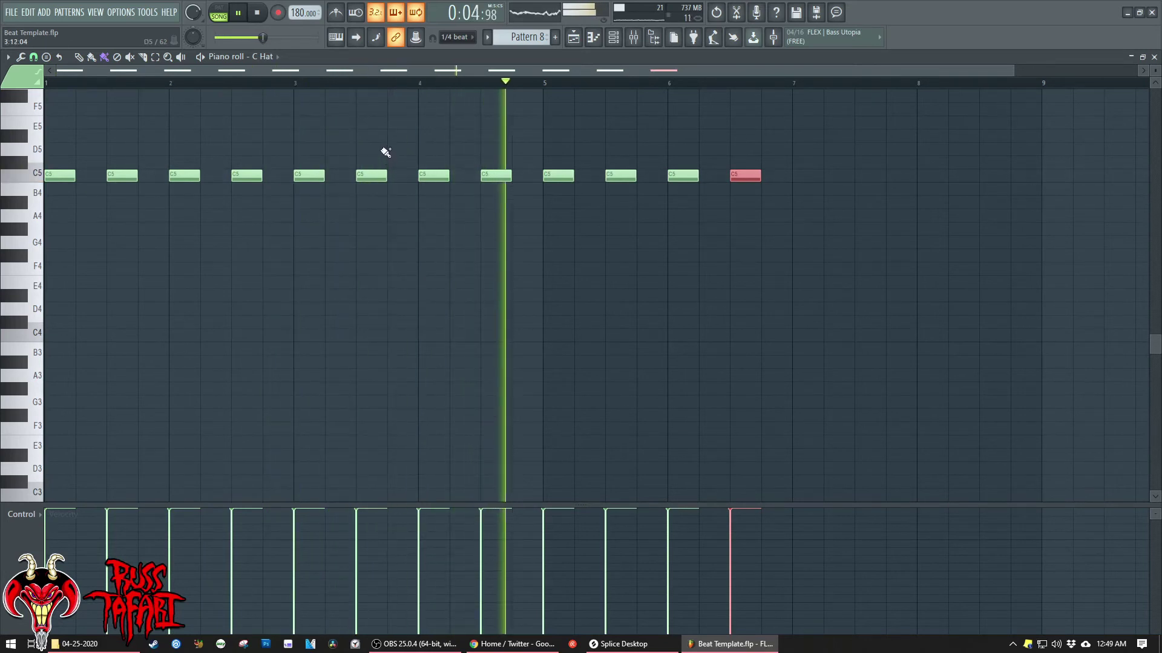
- Chop the C5 hi-hat note on beat 3 of bar 3 into two half-beat hits with the chopper
{"action": "left_click", "coordinate": [381, 175]}
{"action": "key", "text": "alt+u"}
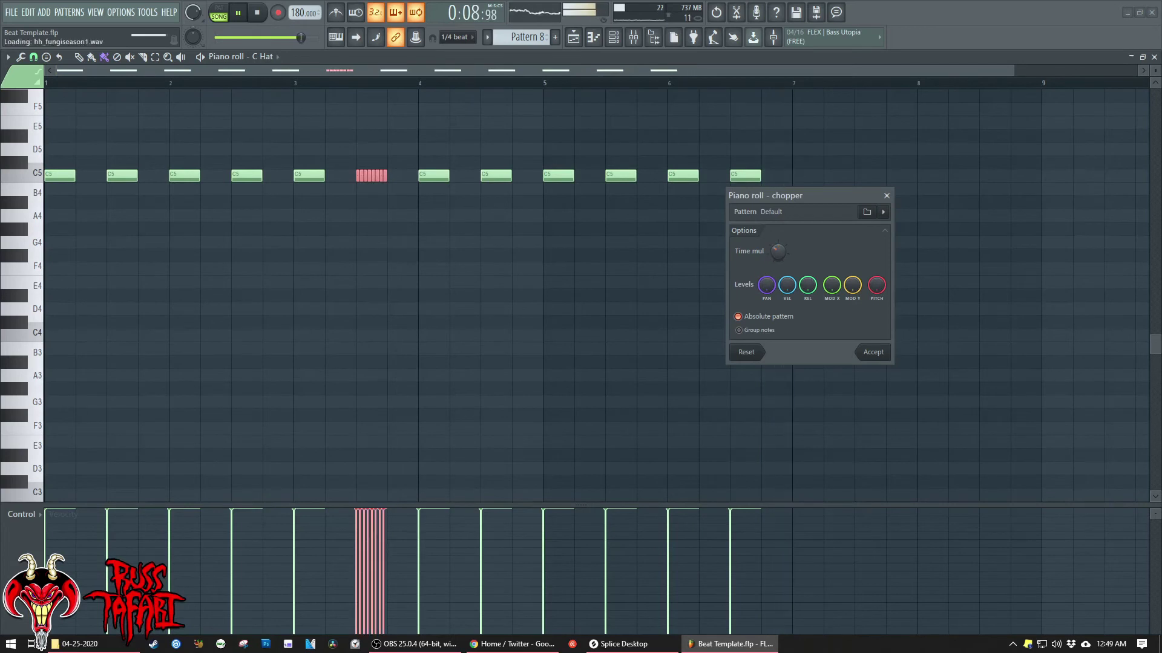
{"action": "left_click", "coordinate": [884, 354]}
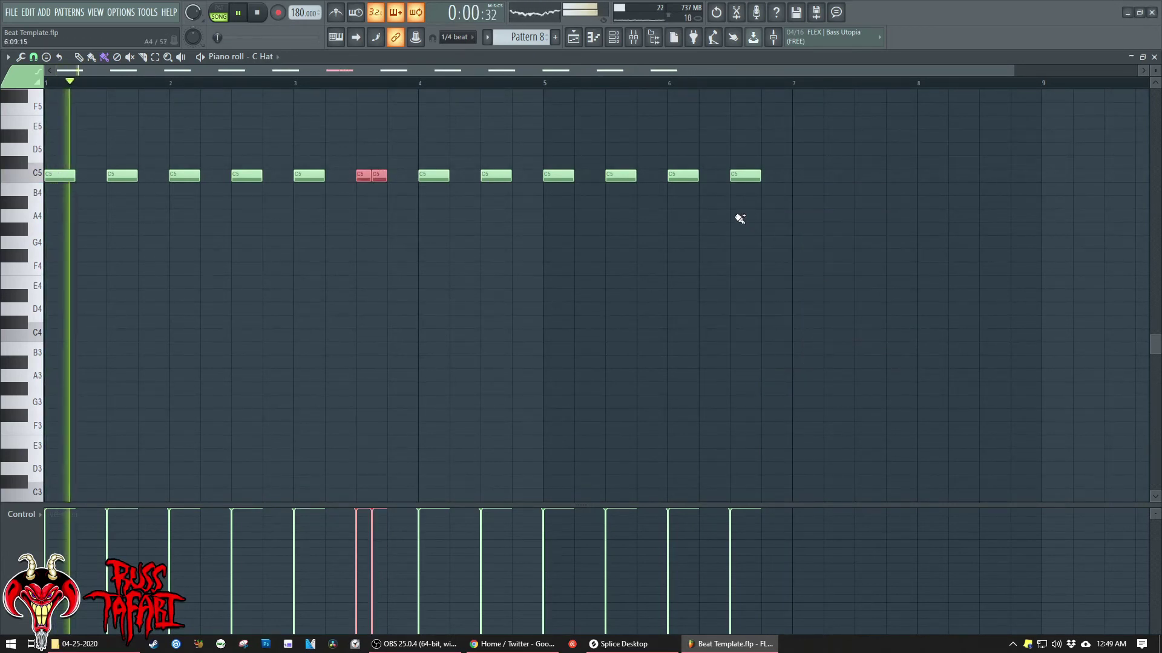
- Add C5 hi-hat notes on beats 1 and 3 of bars 7 and 8, and on beat 4 of bars 3 and 8
{"action": "left_click", "coordinate": [807, 177]}
{"action": "left_click", "coordinate": [898, 178]}
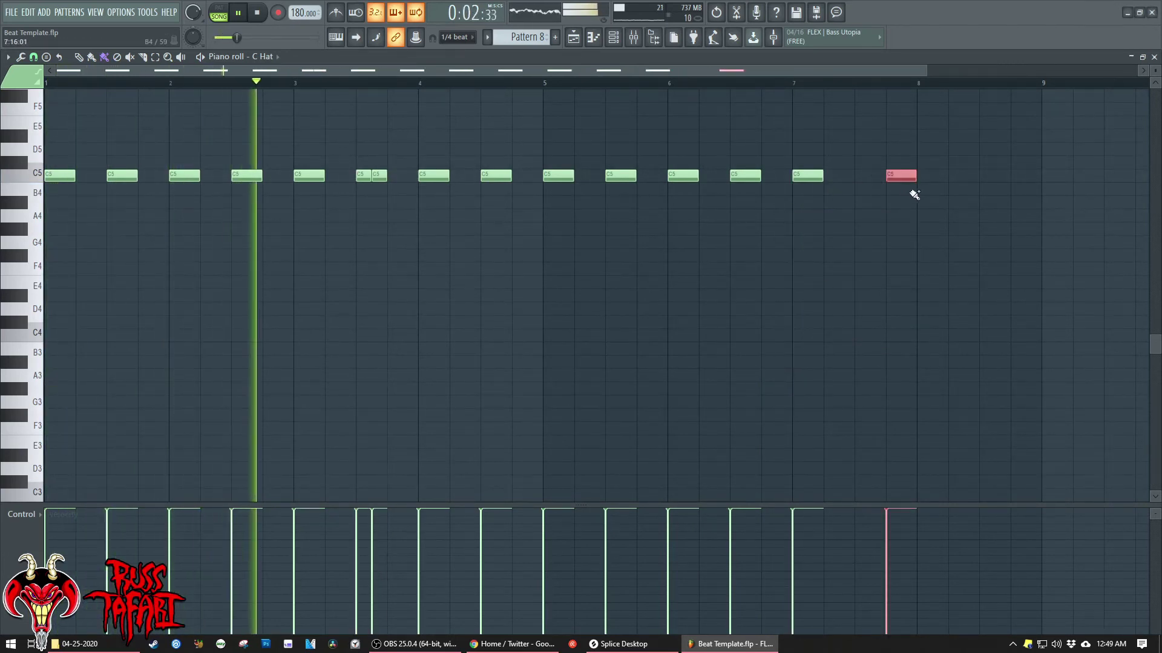
{"action": "right_click", "coordinate": [904, 179]}
{"action": "left_click", "coordinate": [870, 176]}
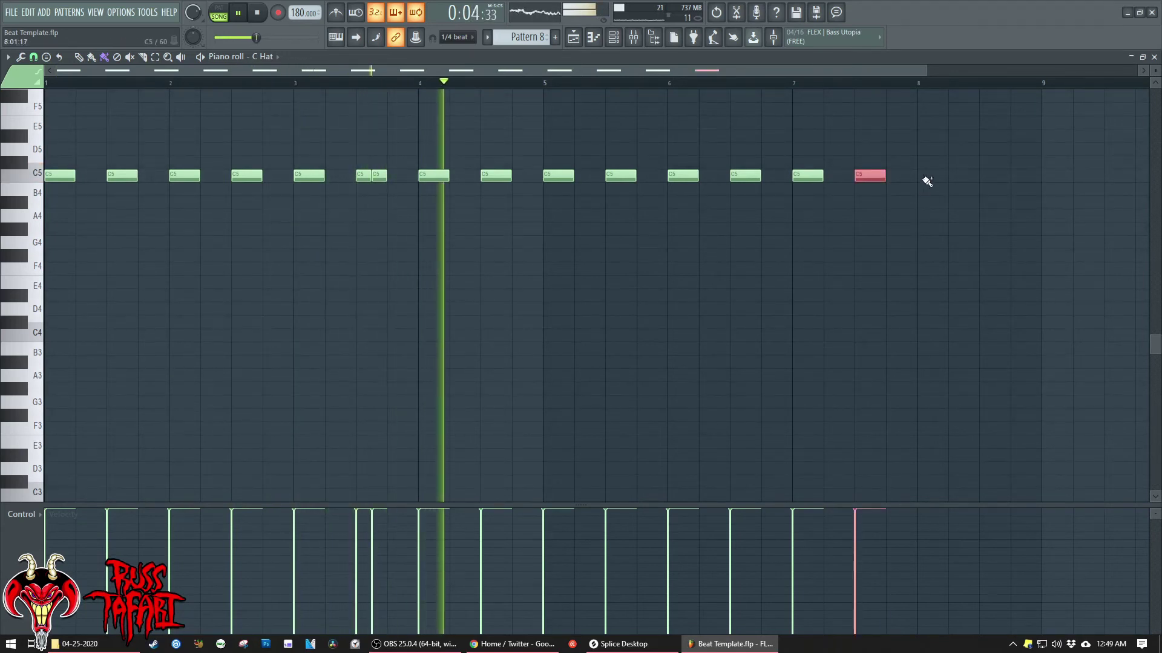
{"action": "left_click", "coordinate": [396, 176]}
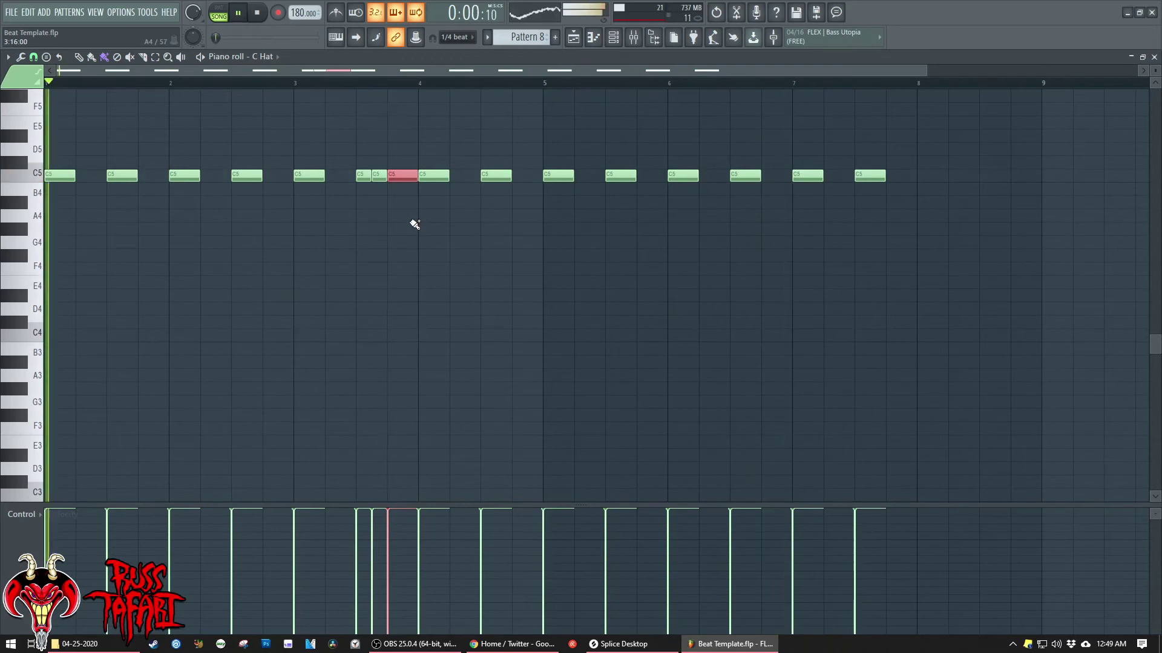
{"action": "left_click", "coordinate": [931, 176]}
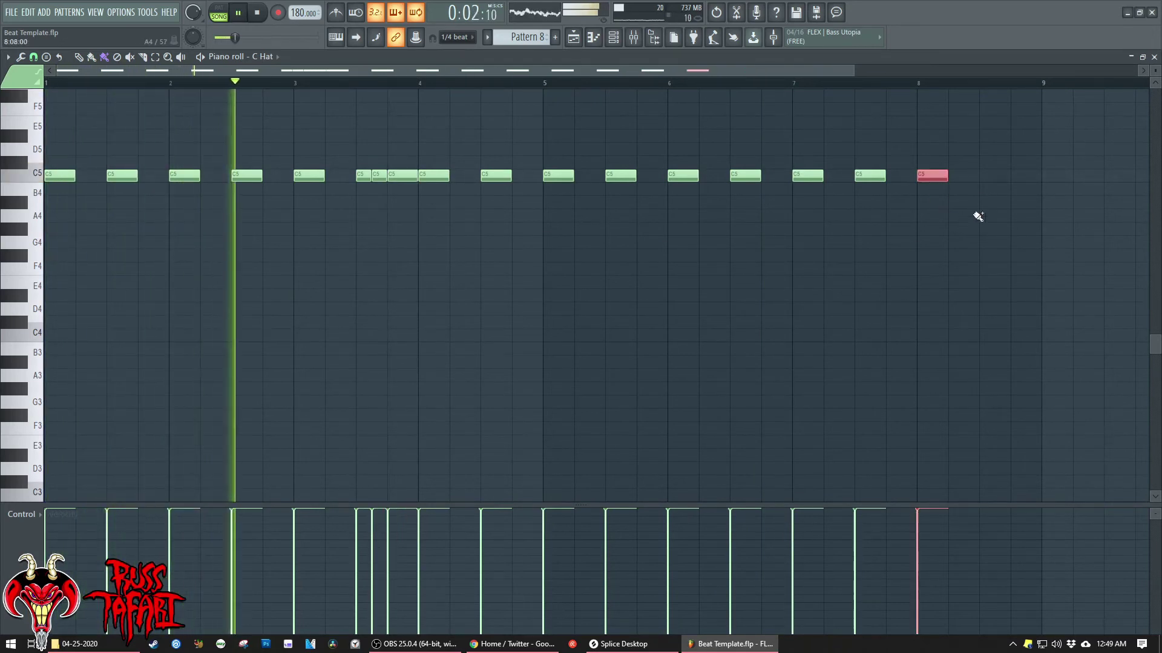
{"action": "left_click", "coordinate": [992, 176]}
{"action": "left_click", "coordinate": [1025, 176]}
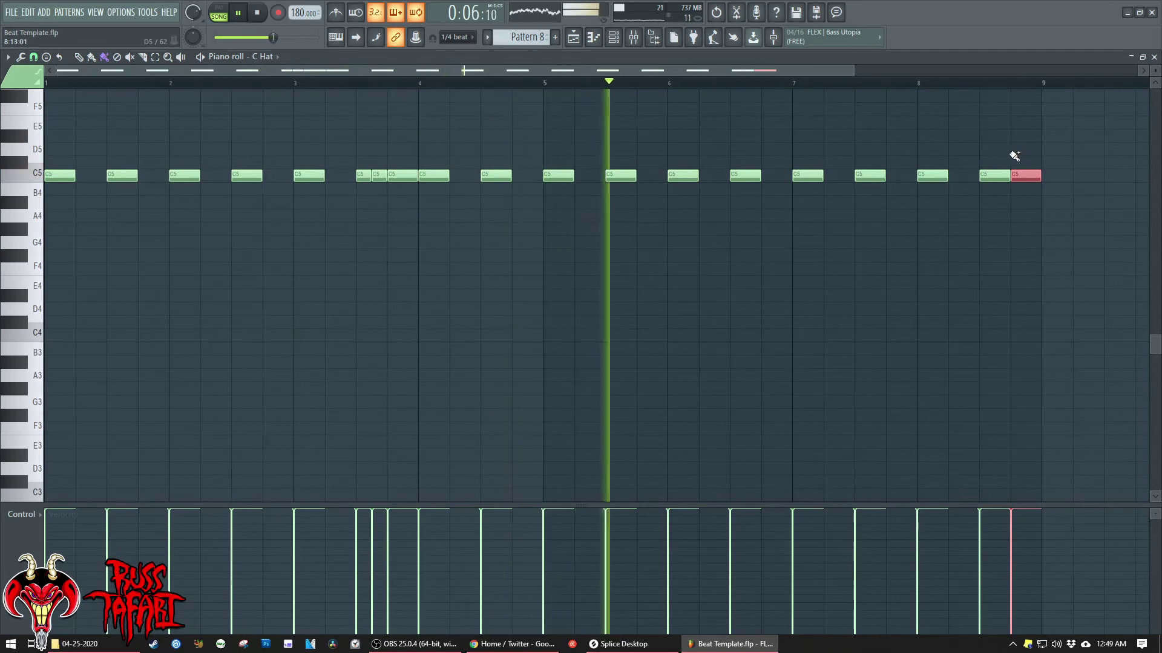
- Chop the C5 note on beat 4 of bar 8 into a fast hi-hat roll and delete its final slice
{"action": "key", "text": "alt+u"}
{"action": "left_click_drag", "start_coordinate": [778, 251], "coordinate": [778, 300]}
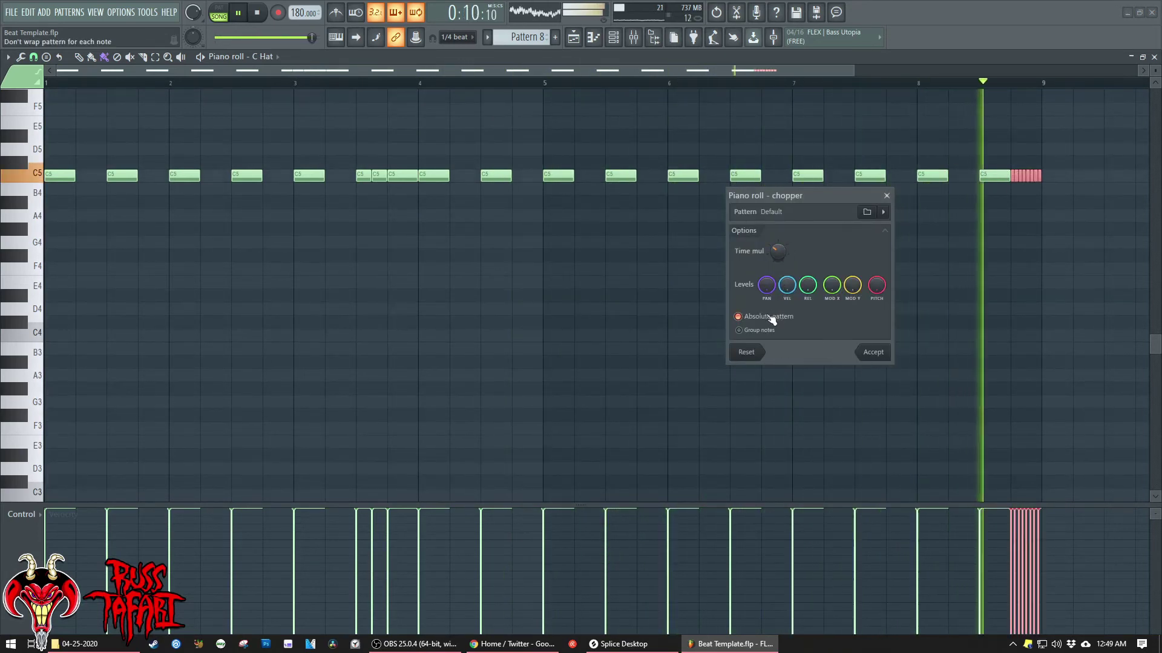
{"action": "left_click", "coordinate": [875, 353]}
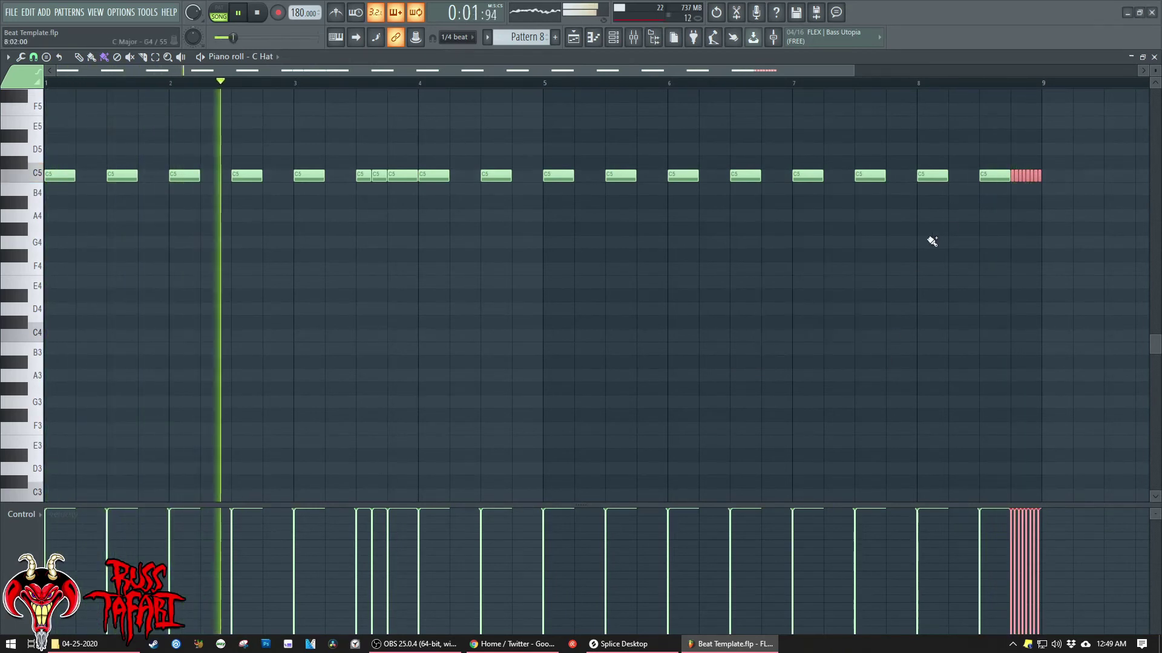
{"action": "right_click", "coordinate": [1039, 177]}
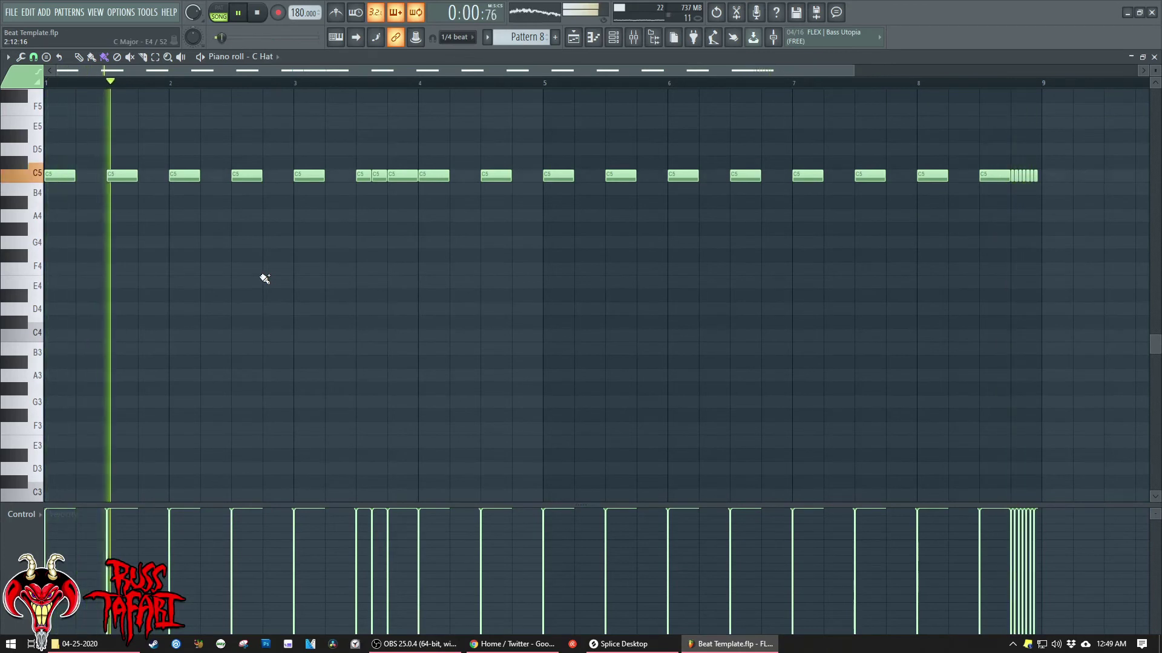
- Check the hi-hat pattern in the playlist arrangement and return to the C Hat piano roll
{"action": "left_click", "coordinate": [579, 40]}
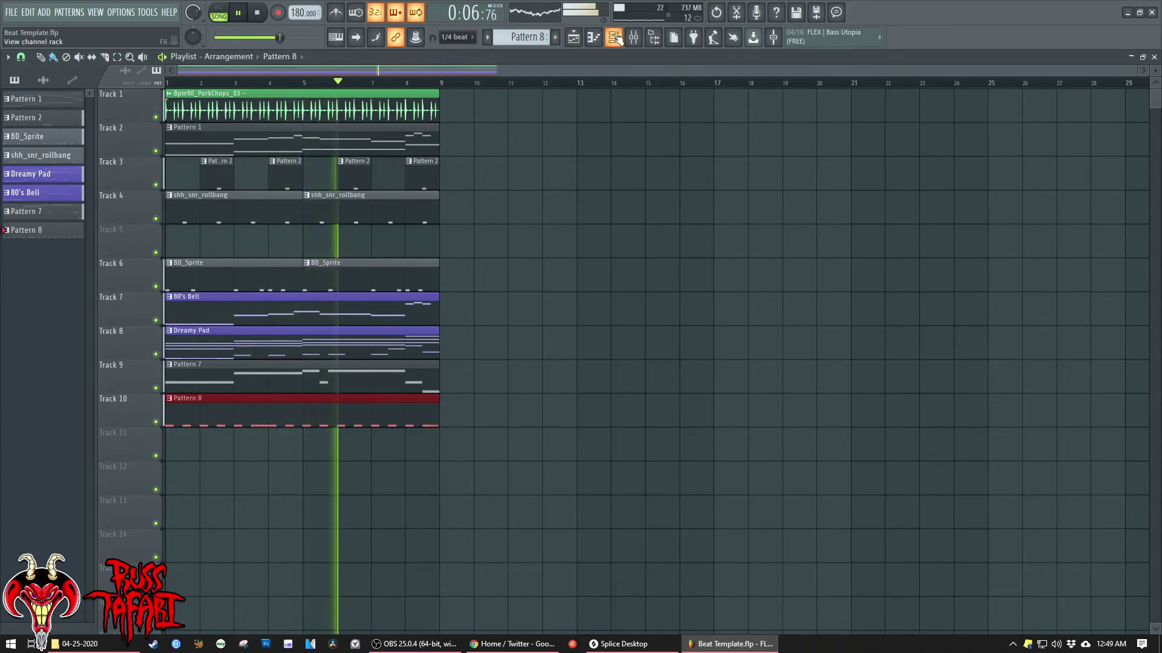
{"action": "left_click", "coordinate": [618, 40]}
{"action": "left_click", "coordinate": [595, 39]}
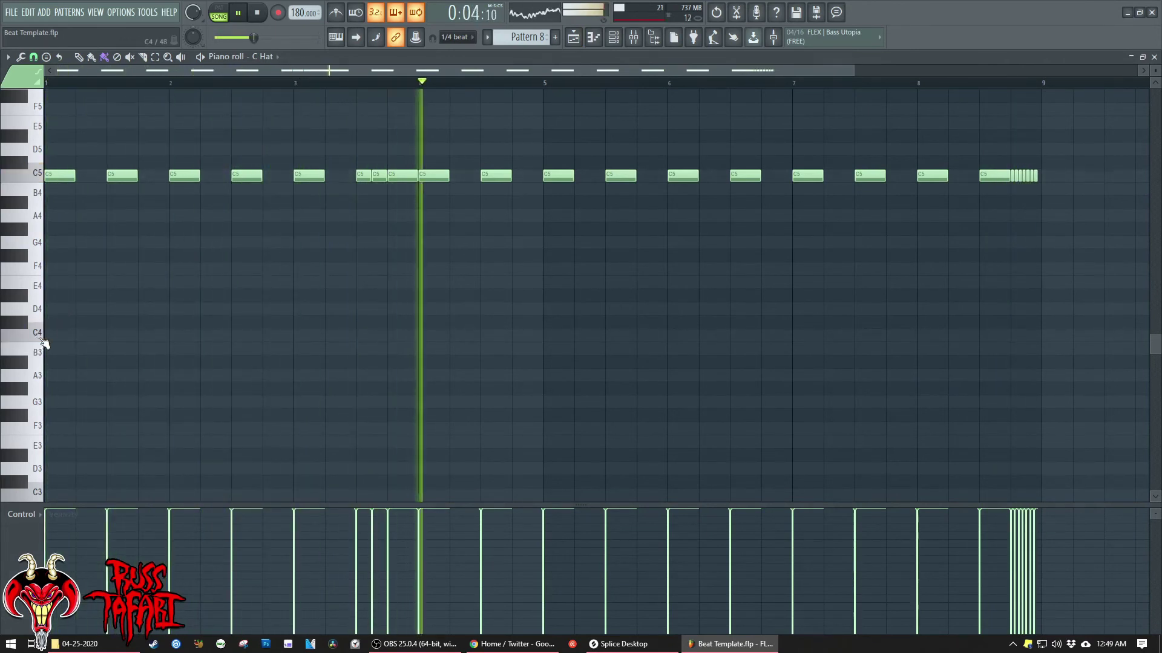
{"action": "left_click", "coordinate": [58, 335]}
{"action": "left_click", "coordinate": [183, 335]}
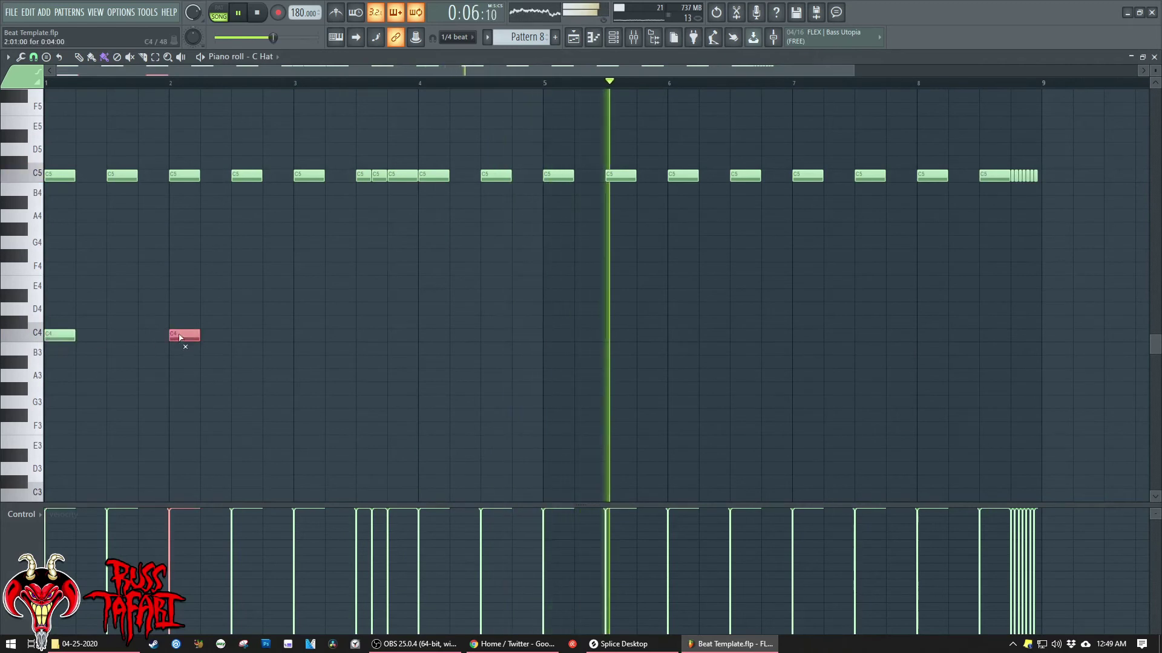
{"action": "left_click", "coordinate": [306, 336]}
{"action": "right_click", "coordinate": [305, 336]}
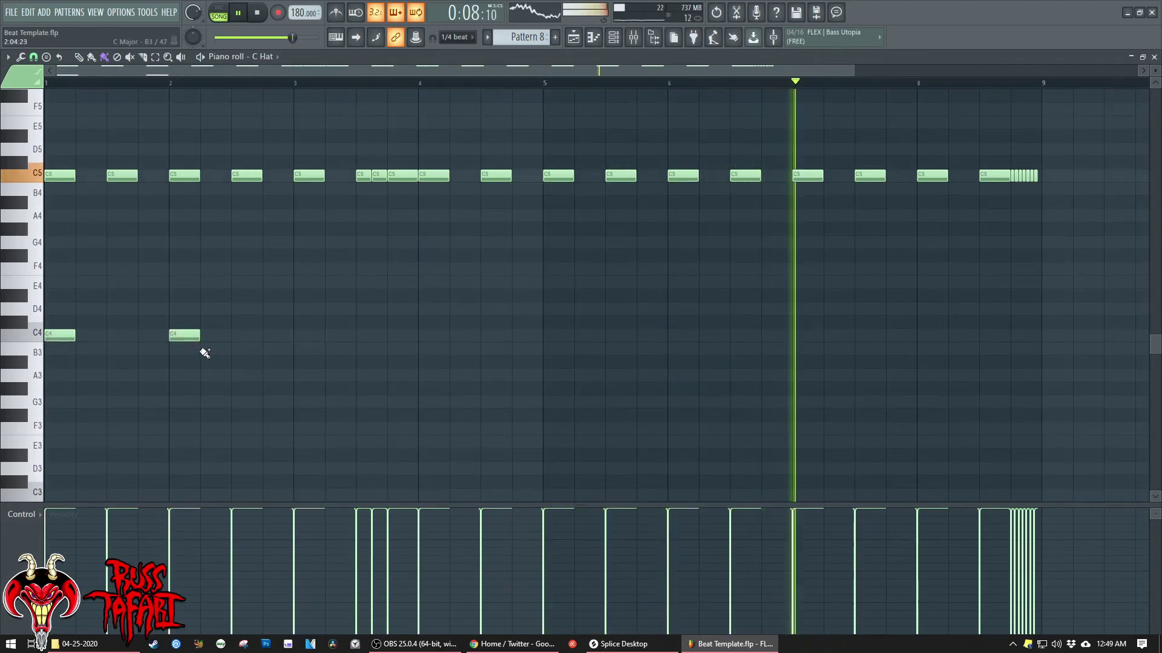
{"action": "right_click", "coordinate": [183, 336]}
{"action": "right_click", "coordinate": [60, 336]}
{"action": "left_click", "coordinate": [143, 337]}
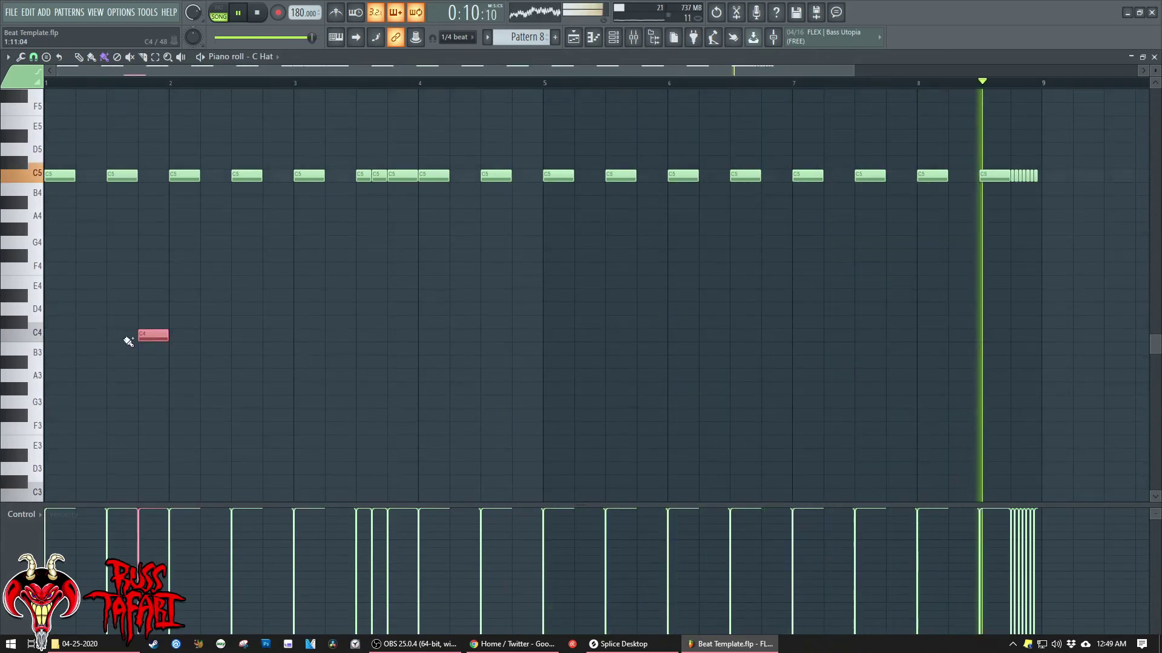
{"action": "right_click", "coordinate": [150, 337]}
{"action": "left_click", "coordinate": [143, 337]}
{"action": "right_click", "coordinate": [146, 342]}
- Add one-beat C4 notes on beat 3 of bars 1 through 7 in the C Hat pattern
{"action": "left_click", "coordinate": [136, 337]}
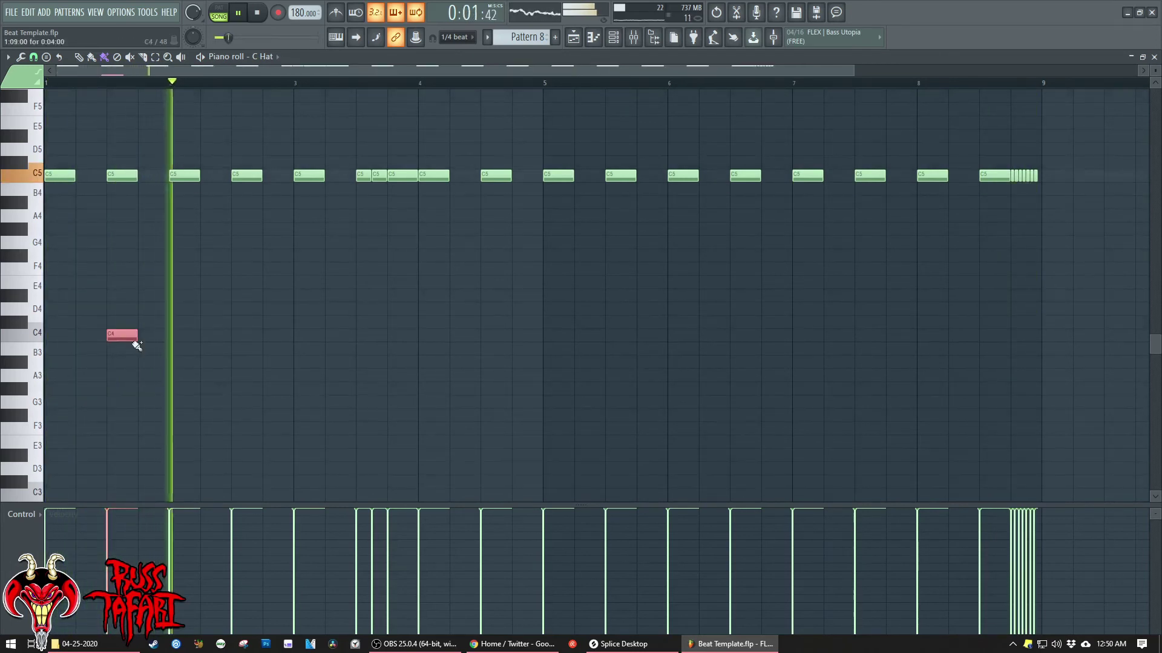
{"action": "left_click", "coordinate": [255, 337]}
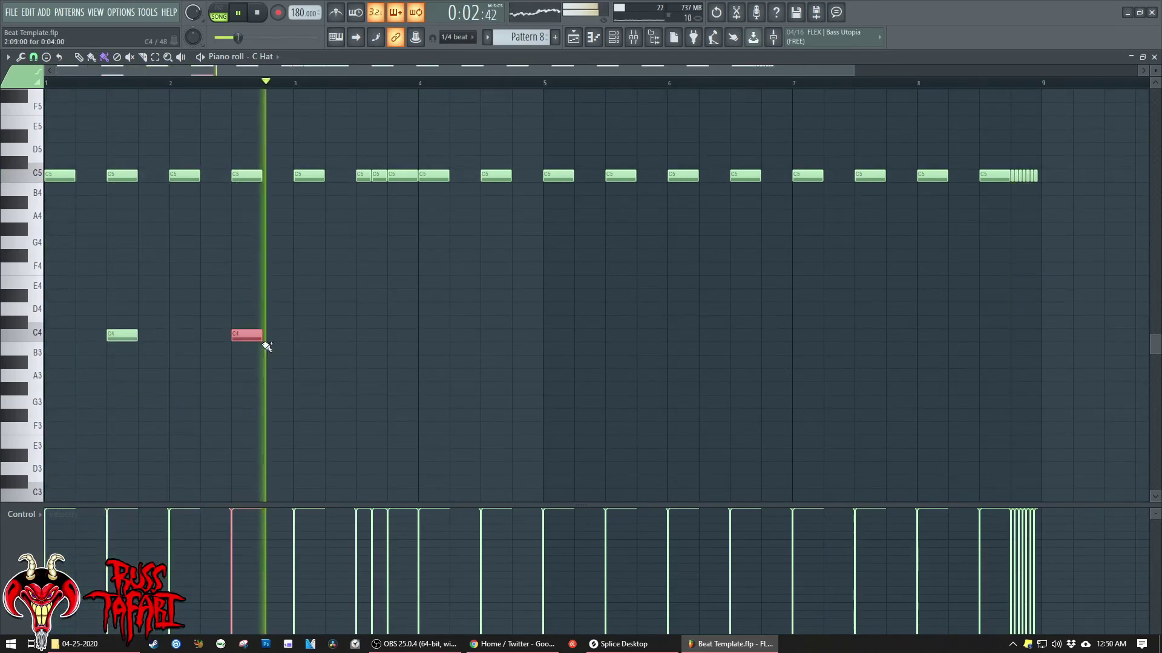
{"action": "left_click", "coordinate": [371, 336]}
{"action": "left_click", "coordinate": [514, 337]}
{"action": "right_click", "coordinate": [514, 338]}
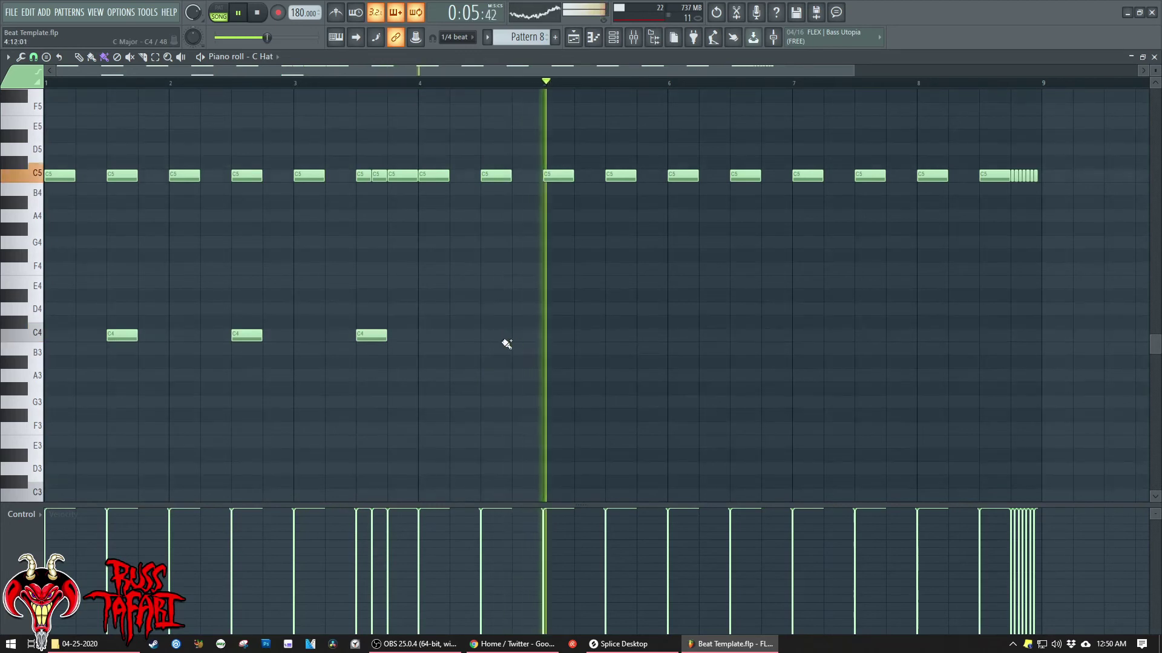
{"action": "left_click", "coordinate": [501, 338]}
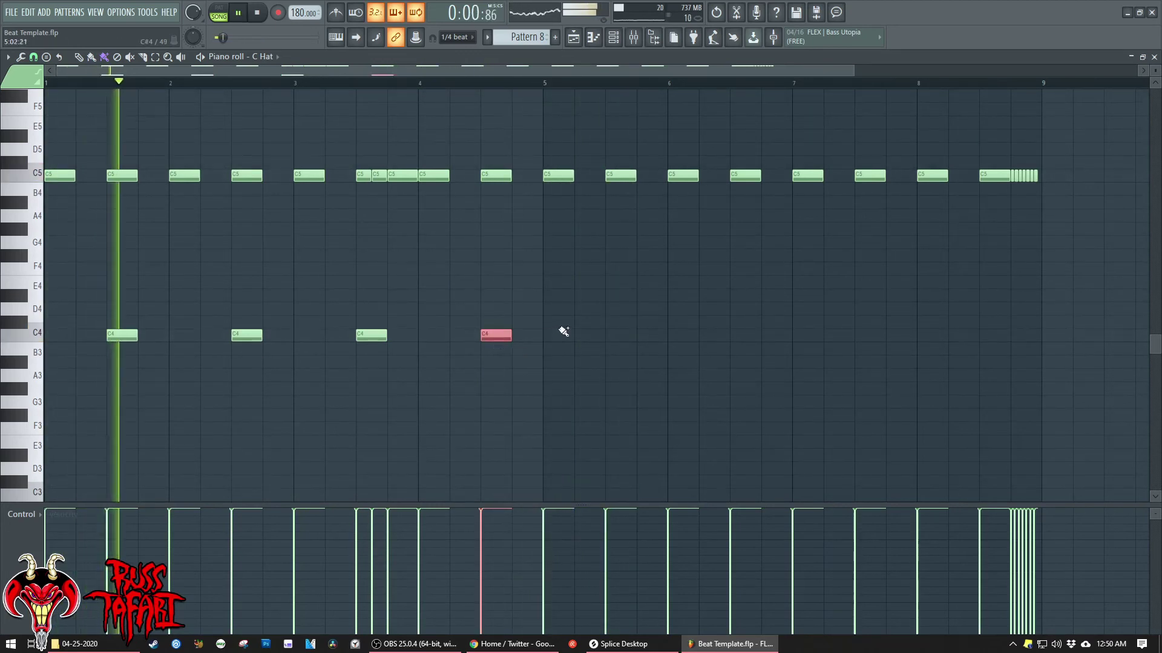
{"action": "left_click", "coordinate": [619, 336]}
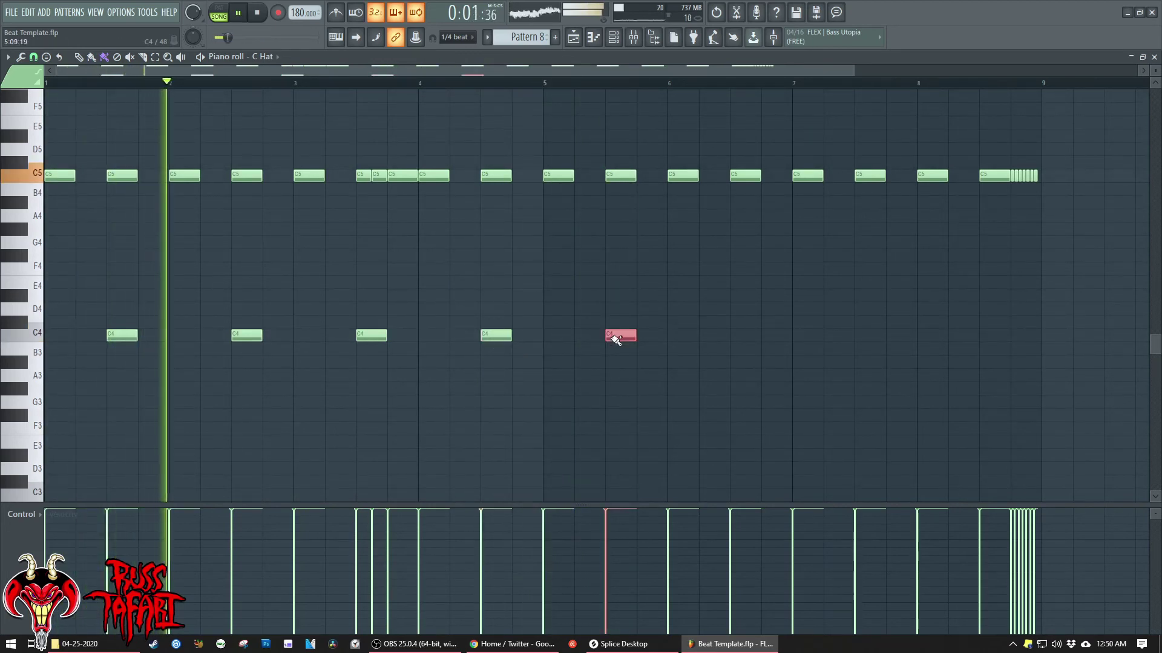
{"action": "left_click", "coordinate": [739, 337]}
{"action": "left_click", "coordinate": [864, 338]}
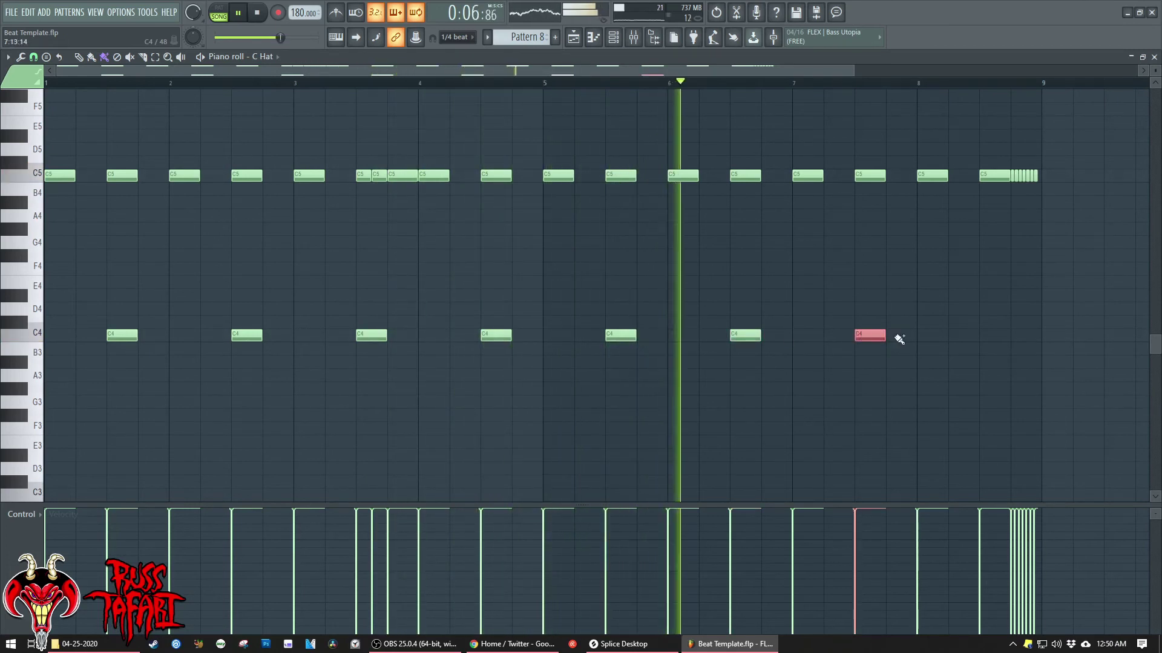
- Add a C4 note on beat 3 of bar 8 and chop it into two half-beat hits
{"action": "left_click", "coordinate": [989, 336]}
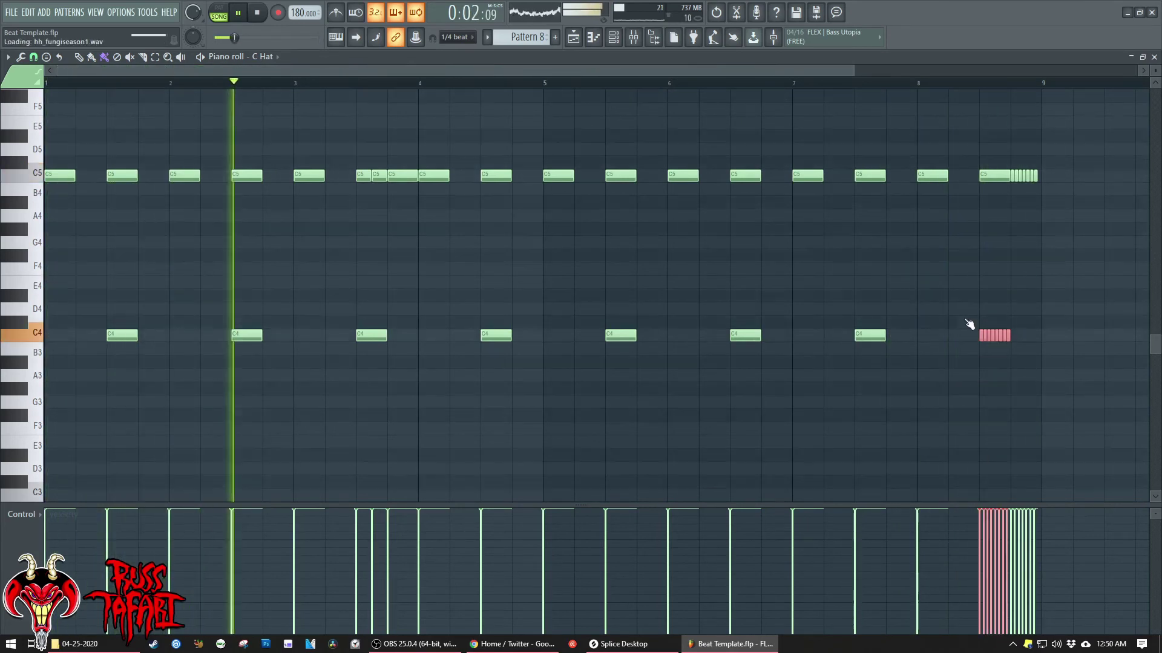
{"action": "key", "text": "ctrl+u"}
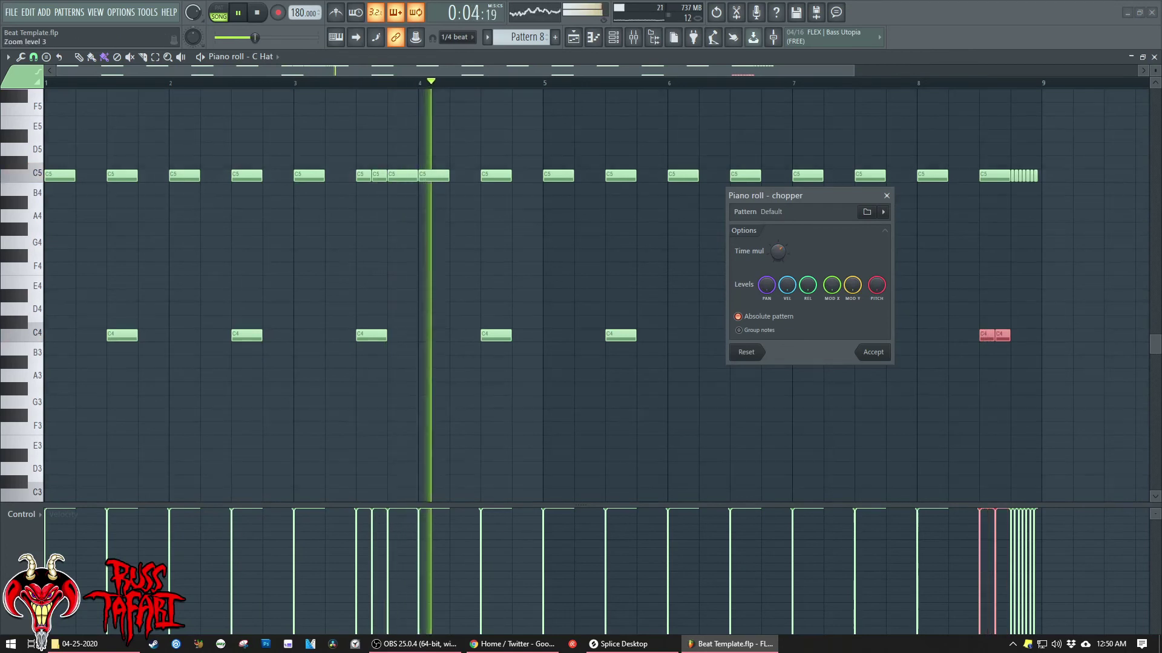
{"action": "left_click", "coordinate": [874, 353]}
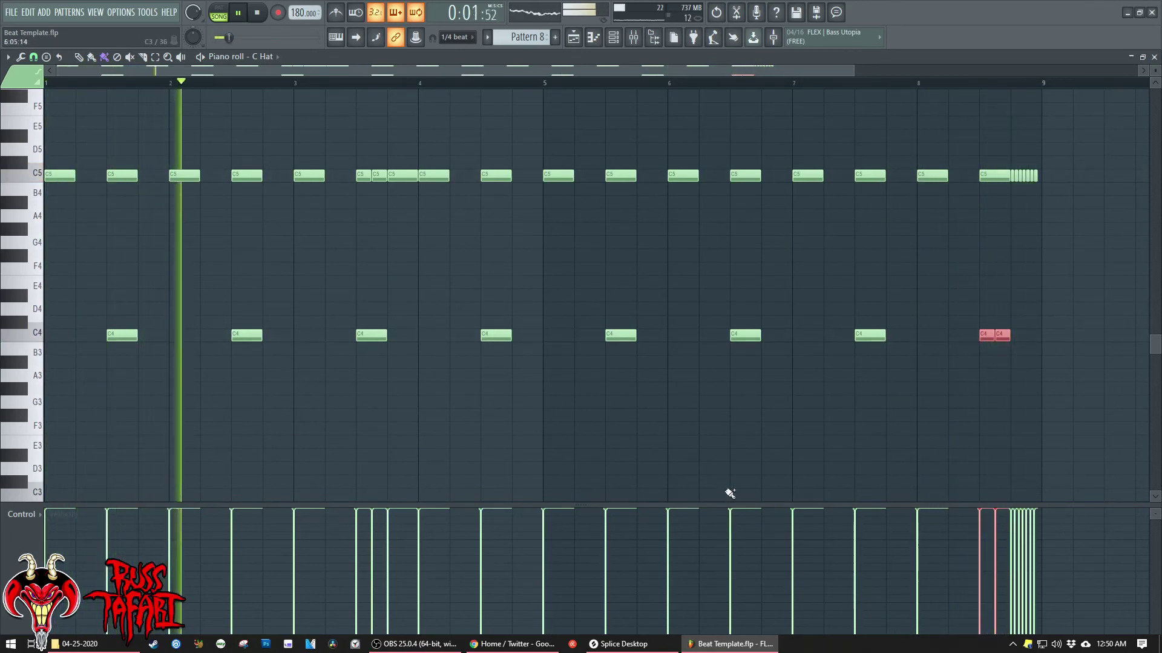
- Set the piano roll snap to 1/2 beat and add a half-beat C4 note at the end of bar 8
{"action": "left_click", "coordinate": [33, 56]}
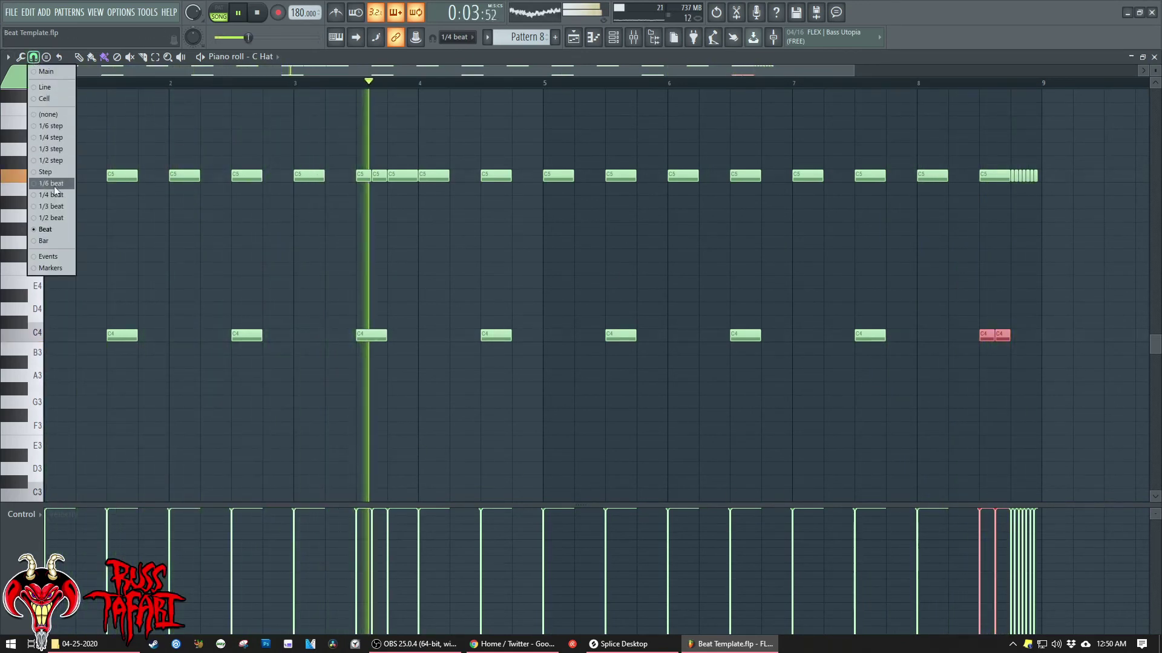
{"action": "left_click", "coordinate": [55, 217]}
{"action": "left_click", "coordinate": [1032, 336]}
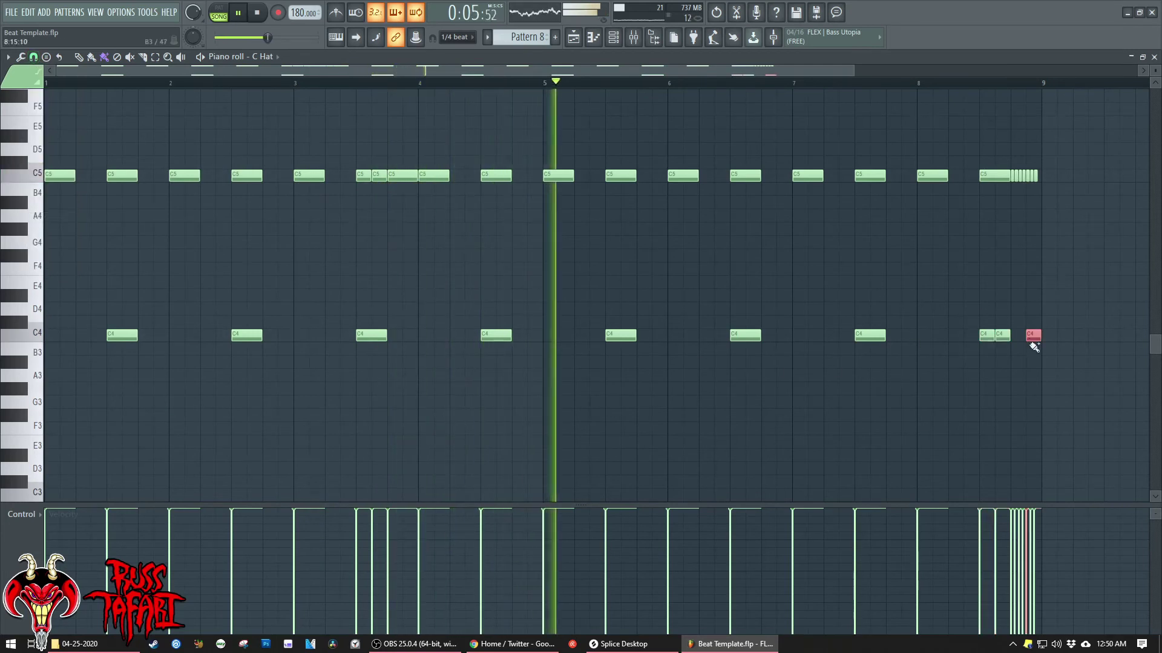
- Select the row of C5 hi-hat notes and look through the piano roll's note-editing tools
{"action": "left_click_drag", "start_coordinate": [1033, 409], "coordinate": [51, 264]}
{"action": "left_click_drag", "start_coordinate": [1040, 233], "coordinate": [2, 143]}
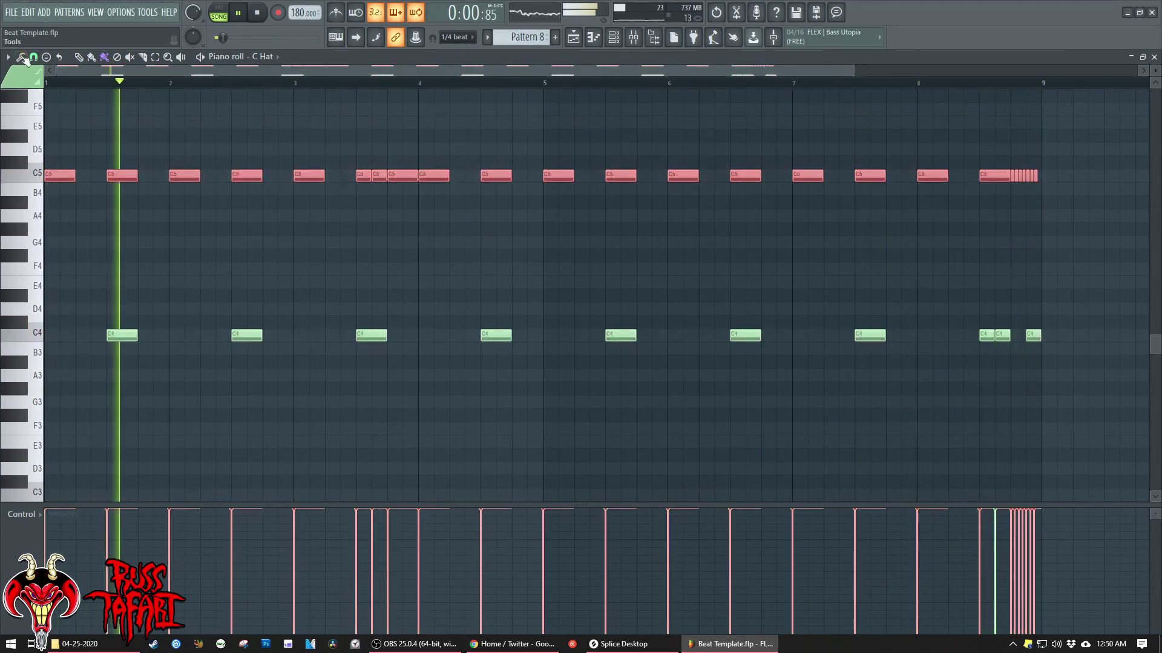
{"action": "left_click", "coordinate": [8, 57]}
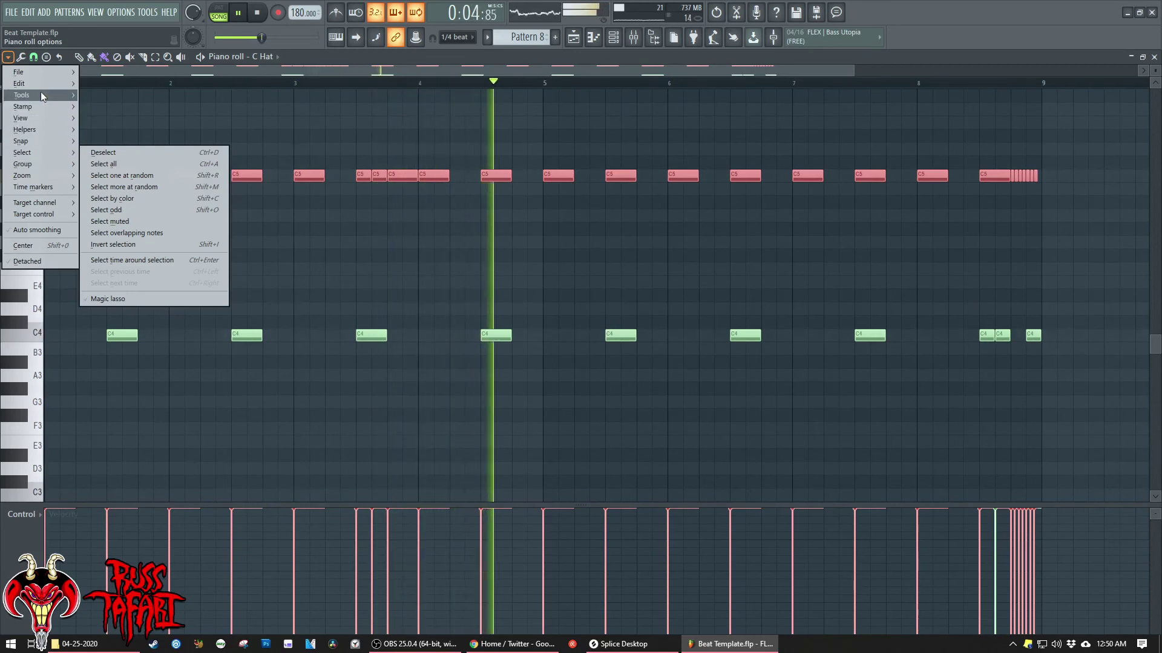
{"action": "mouse_move", "coordinate": [41, 95]}
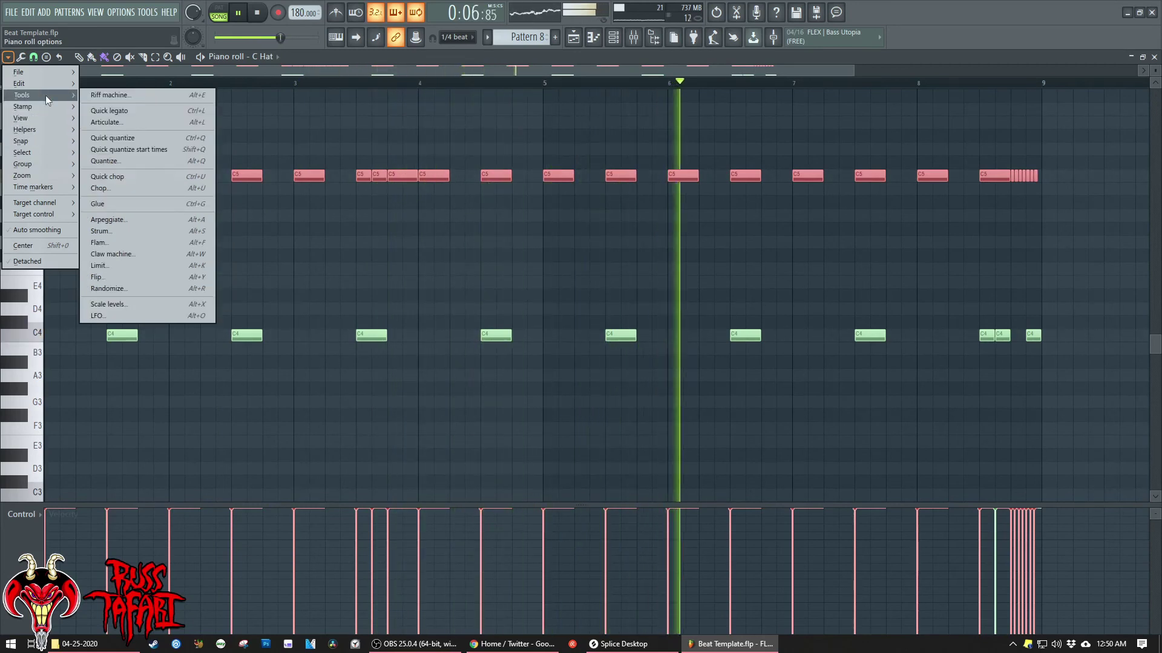
{"action": "left_click", "coordinate": [286, 167]}
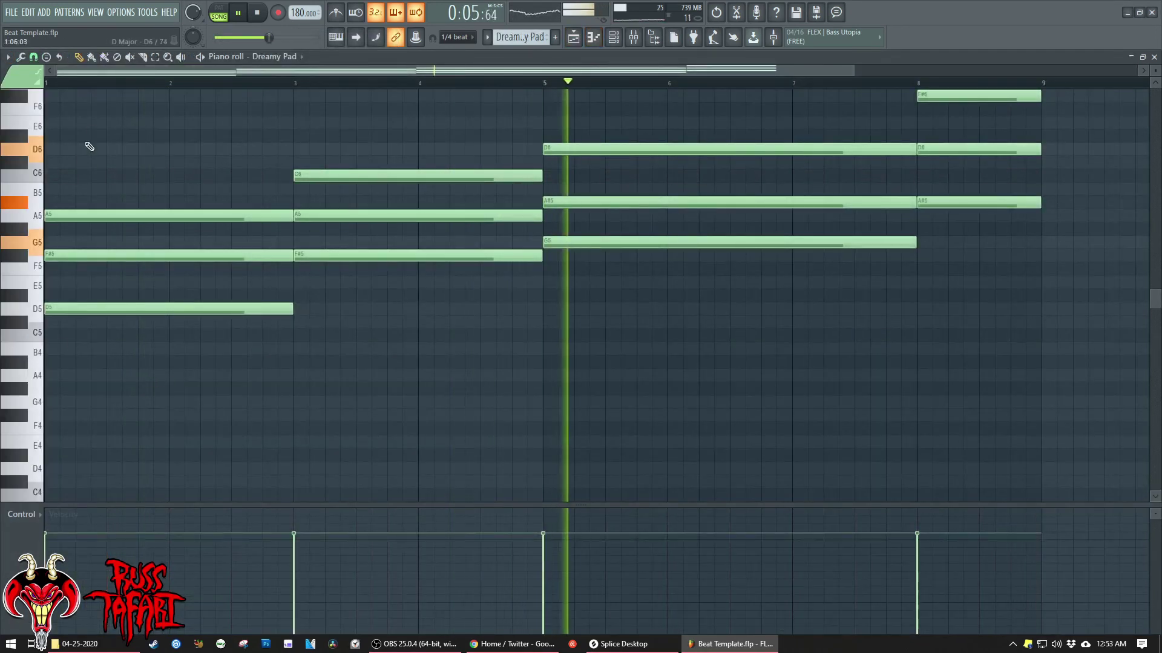
{"action": "scroll", "coordinate": [171, 306], "scroll_direction": "up", "scroll_amount": 3}
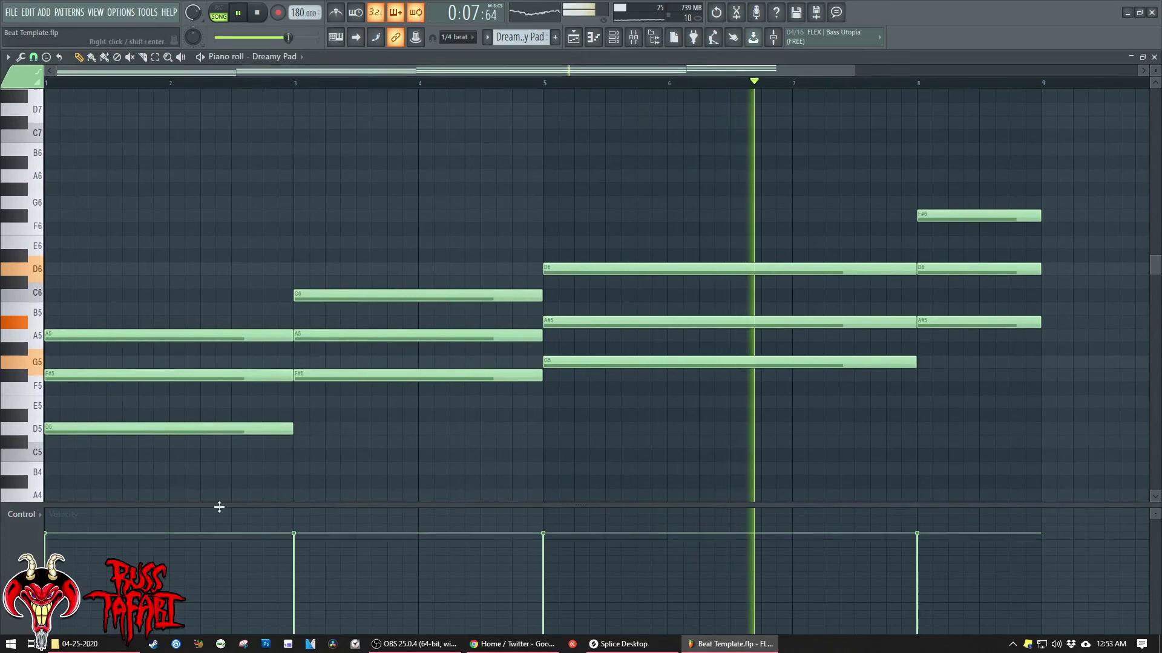
{"action": "left_click_drag", "start_coordinate": [143, 487], "coordinate": [835, 359]}
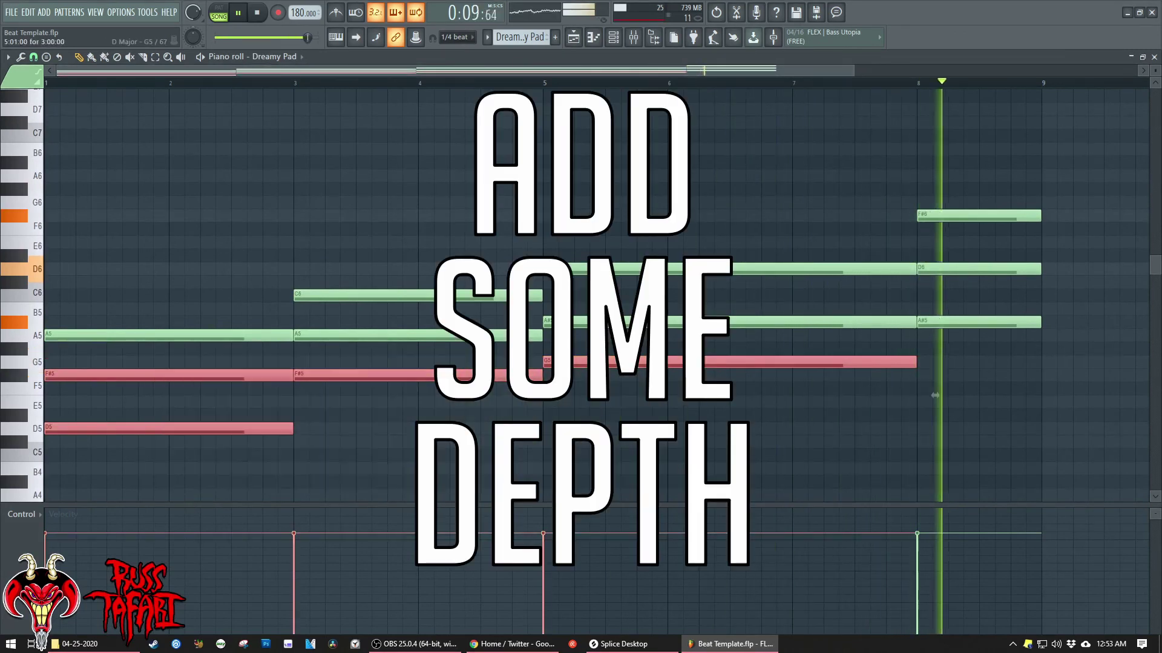
{"action": "left_click", "coordinate": [949, 323], "text": "ctrl+shift"}
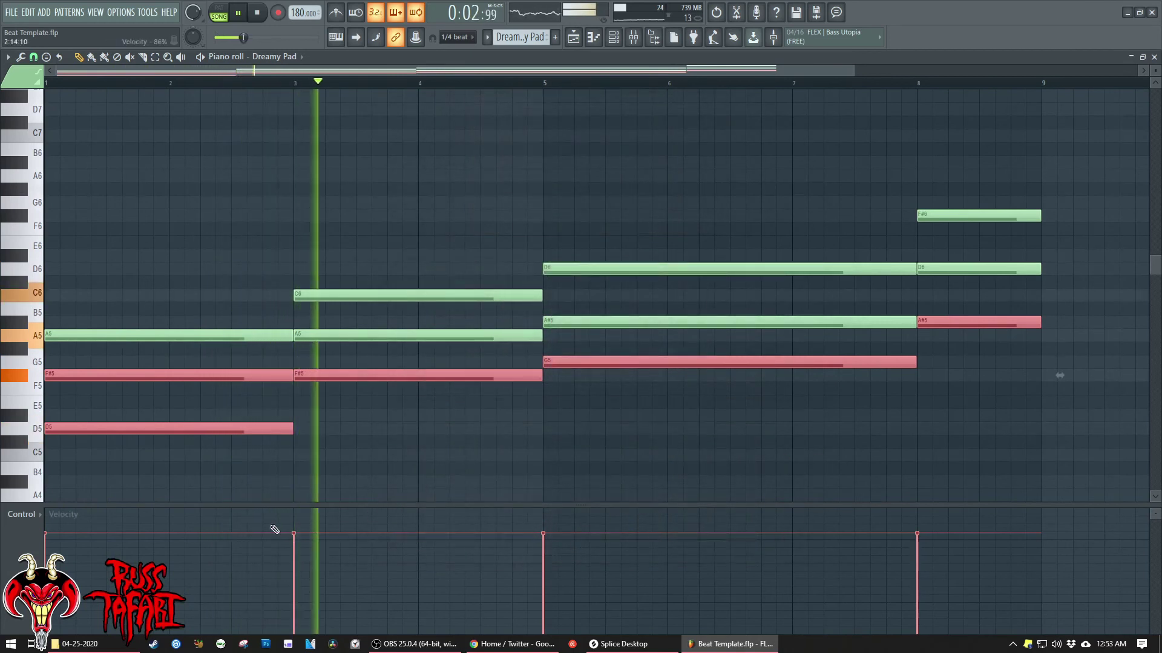
- Duplicate the lowest note of each Dreamy Pad chord (D5, F#5, G5, A#5) one octave lower and check the copies
{"action": "left_click_drag", "start_coordinate": [154, 485], "coordinate": [192, 423]}
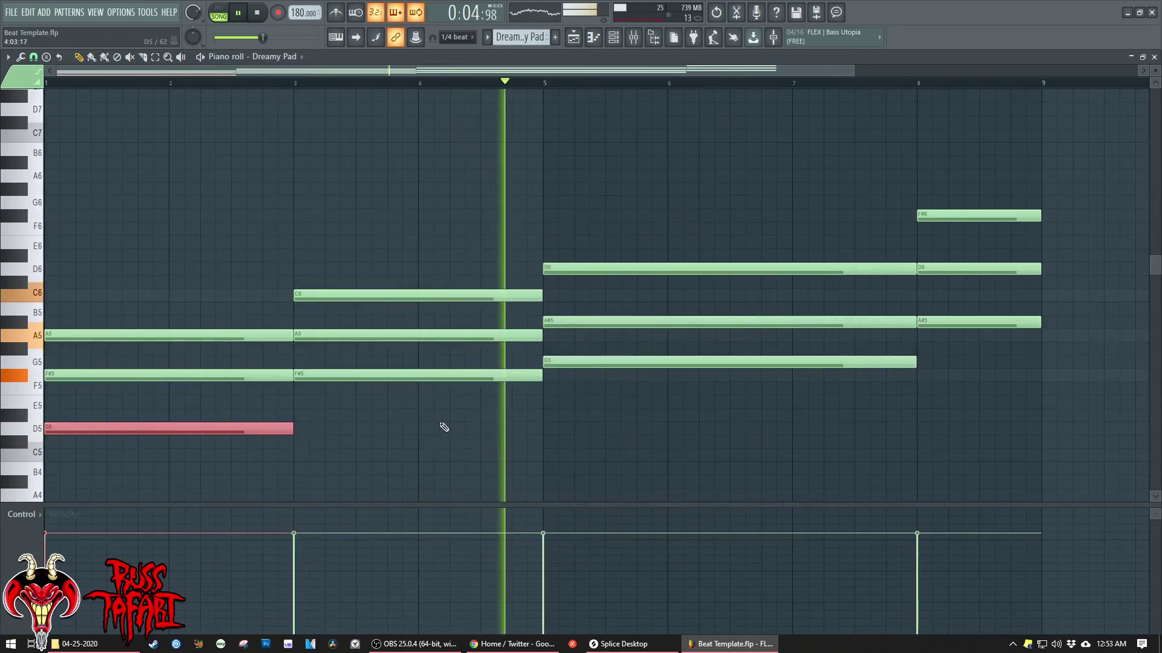
{"action": "left_click_drag", "start_coordinate": [441, 421], "coordinate": [461, 374]}
{"action": "left_click_drag", "start_coordinate": [562, 401], "coordinate": [579, 366]}
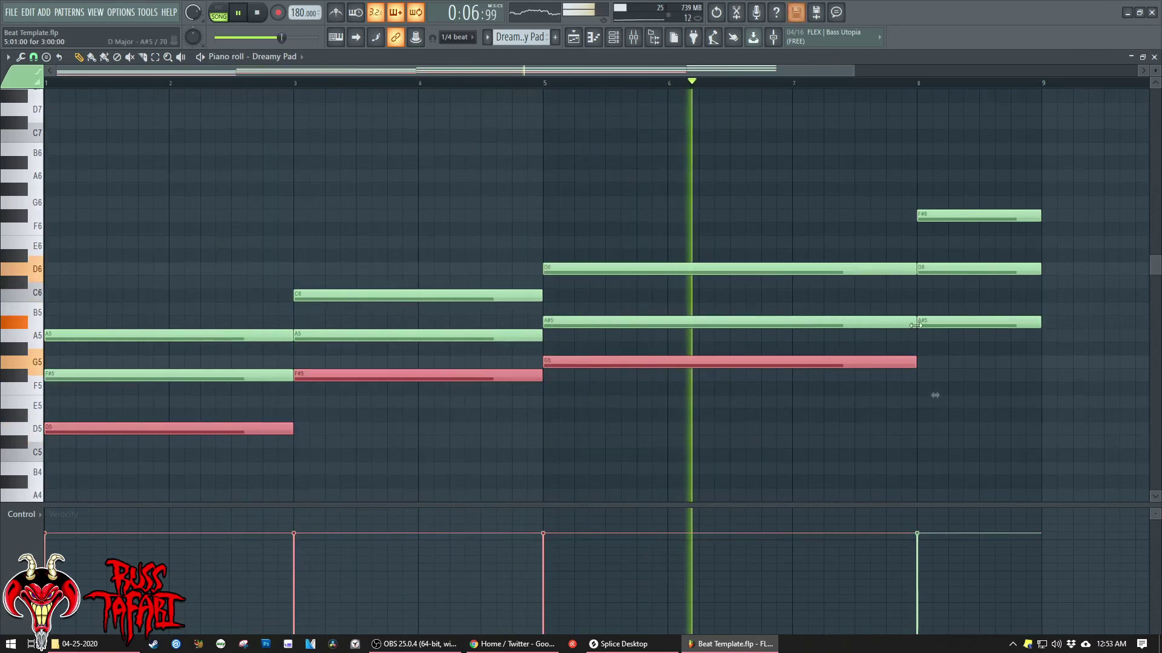
{"action": "left_click_drag", "start_coordinate": [936, 394], "coordinate": [952, 325]}
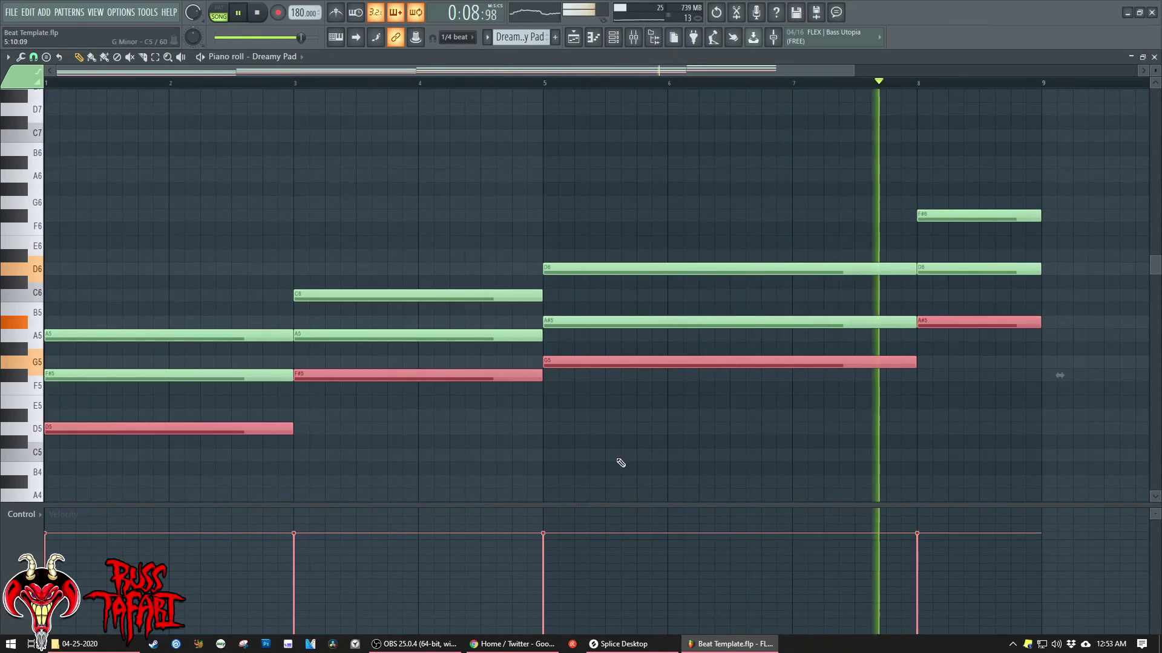
{"action": "left_click_drag", "start_coordinate": [323, 375], "coordinate": [331, 377]}
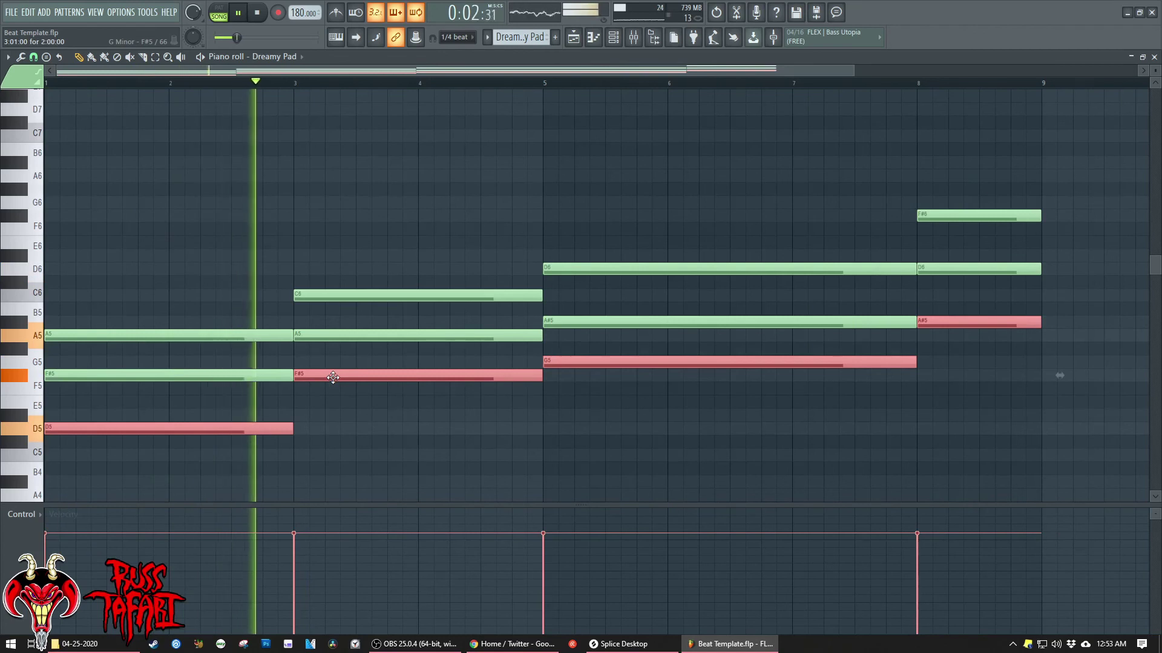
{"action": "key", "text": "ctrl+Down"}
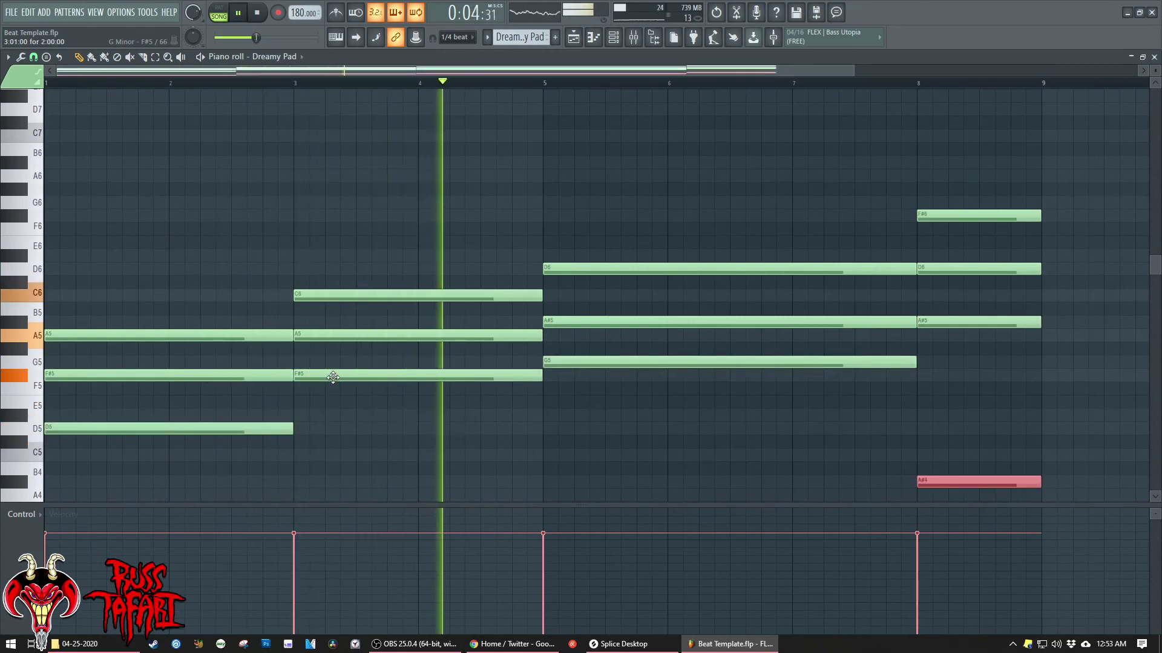
{"action": "scroll", "coordinate": [332, 377], "scroll_direction": "down", "scroll_amount": 5}
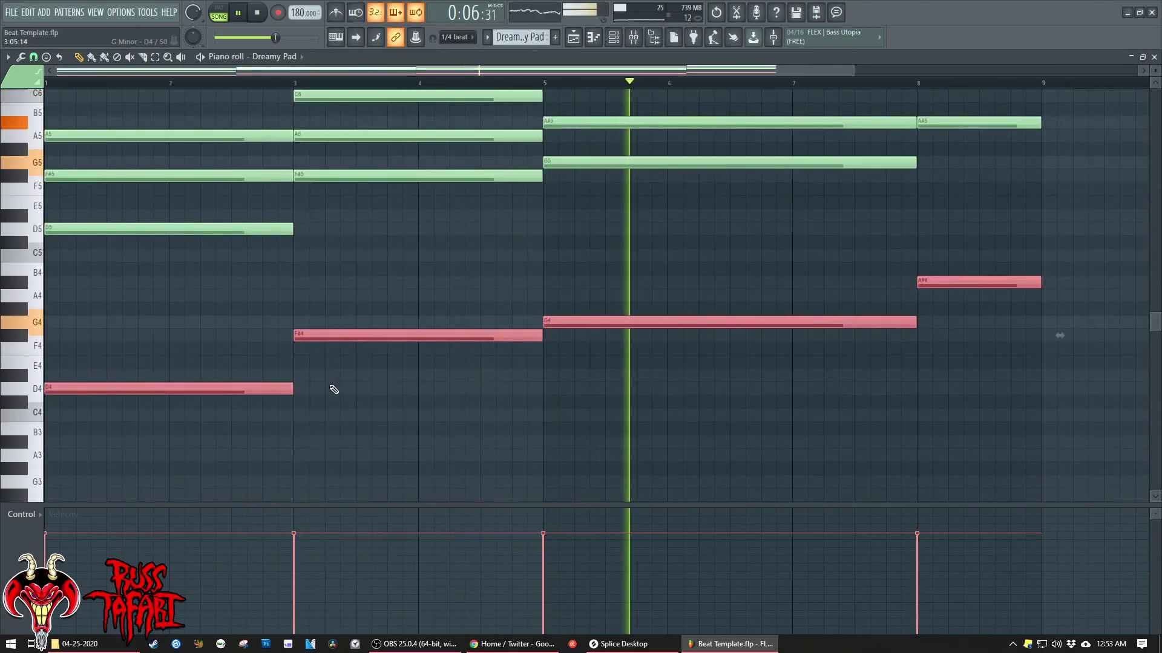
{"action": "scroll", "coordinate": [332, 473], "scroll_direction": "up", "scroll_amount": 5}
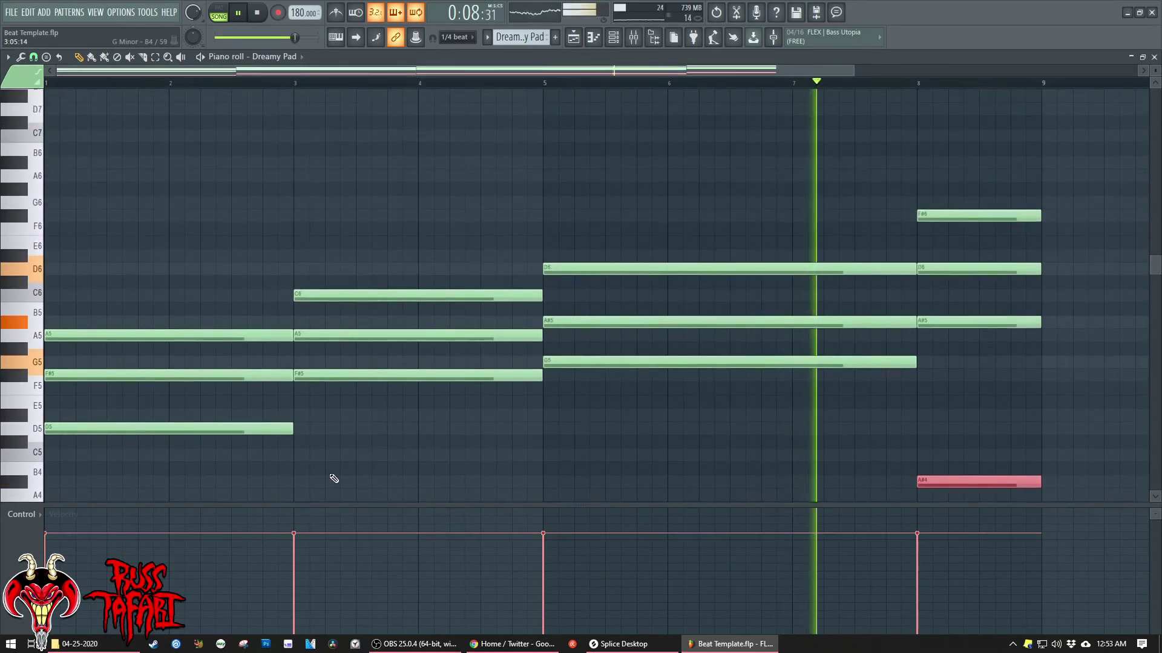
{"action": "scroll", "coordinate": [333, 477], "scroll_direction": "down", "scroll_amount": 4}
{"action": "scroll", "coordinate": [333, 478], "scroll_direction": "up", "scroll_amount": 4}
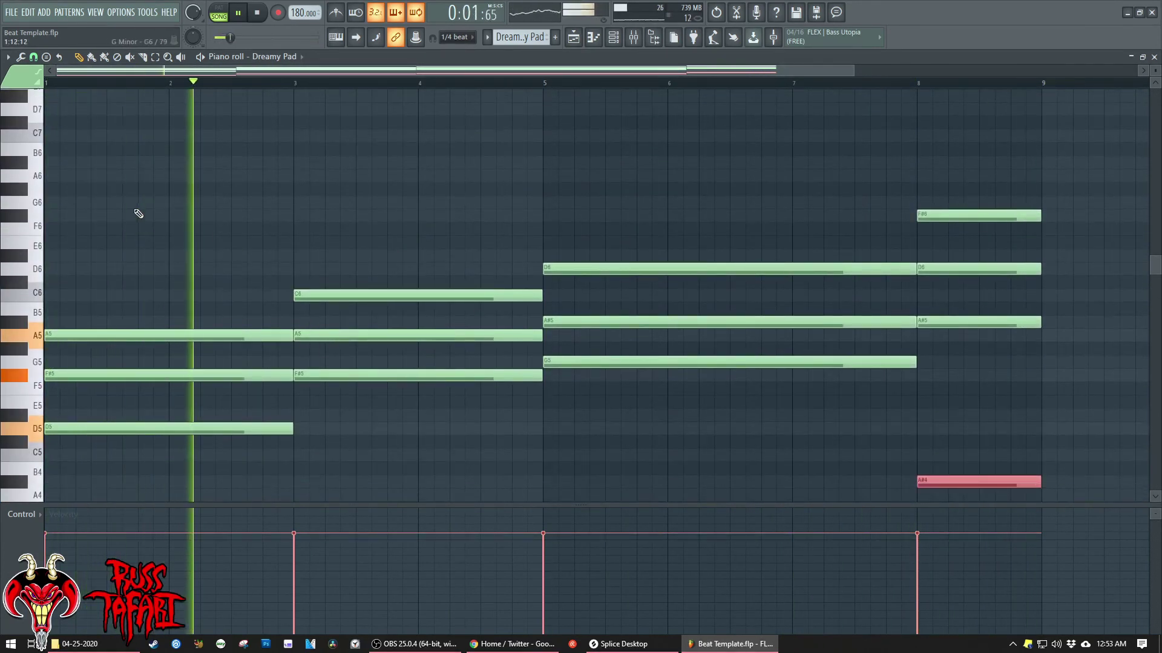
- Duplicate the highest note of each Dreamy Pad chord (A5, C6, D6, F#6) one octave higher
{"action": "left_click_drag", "start_coordinate": [135, 211], "coordinate": [225, 337]}
{"action": "left_click", "coordinate": [377, 294], "text": "ctrl+shift"}
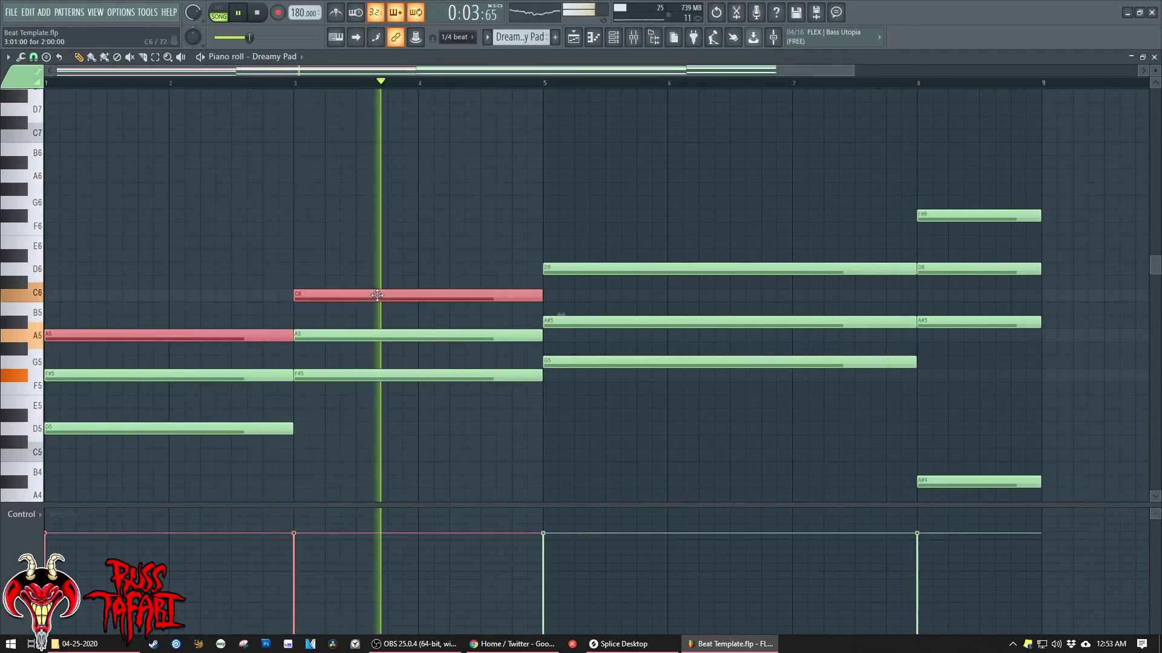
{"action": "left_click", "coordinate": [908, 268], "text": "ctrl+shift"}
{"action": "left_click", "coordinate": [941, 216], "text": "ctrl+shift"}
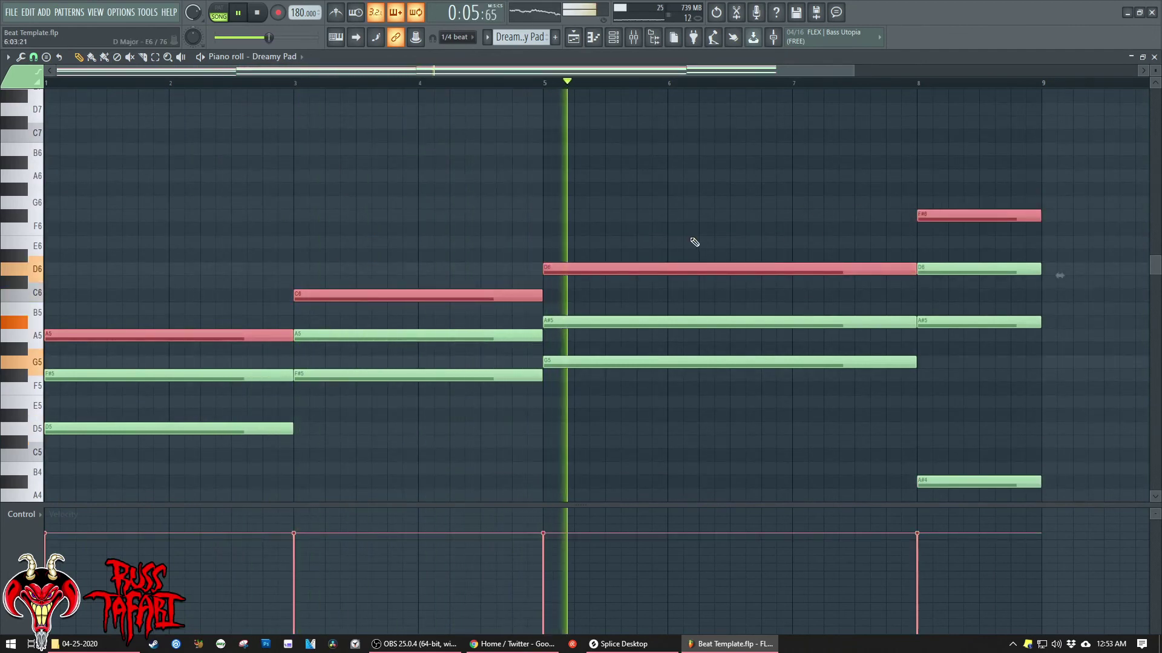
{"action": "mouse_move", "coordinate": [197, 336]}
{"action": "left_mouse_down"}
{"action": "mouse_move", "coordinate": [209, 337]}
{"action": "mouse_move", "coordinate": [198, 334]}
{"action": "left_mouse_up"}
{"action": "key", "text": "ctrl+Up"}
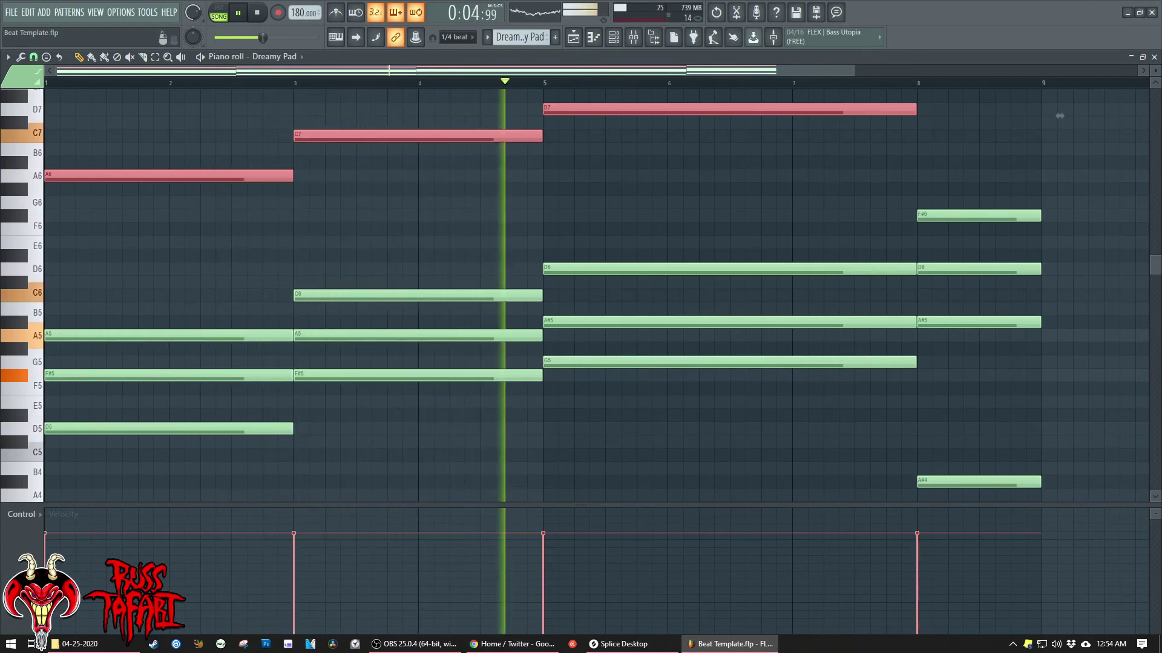
- Lower the velocities of the A6, C7 and D7 octave copies to less than half
{"action": "left_click", "coordinate": [85, 602]}
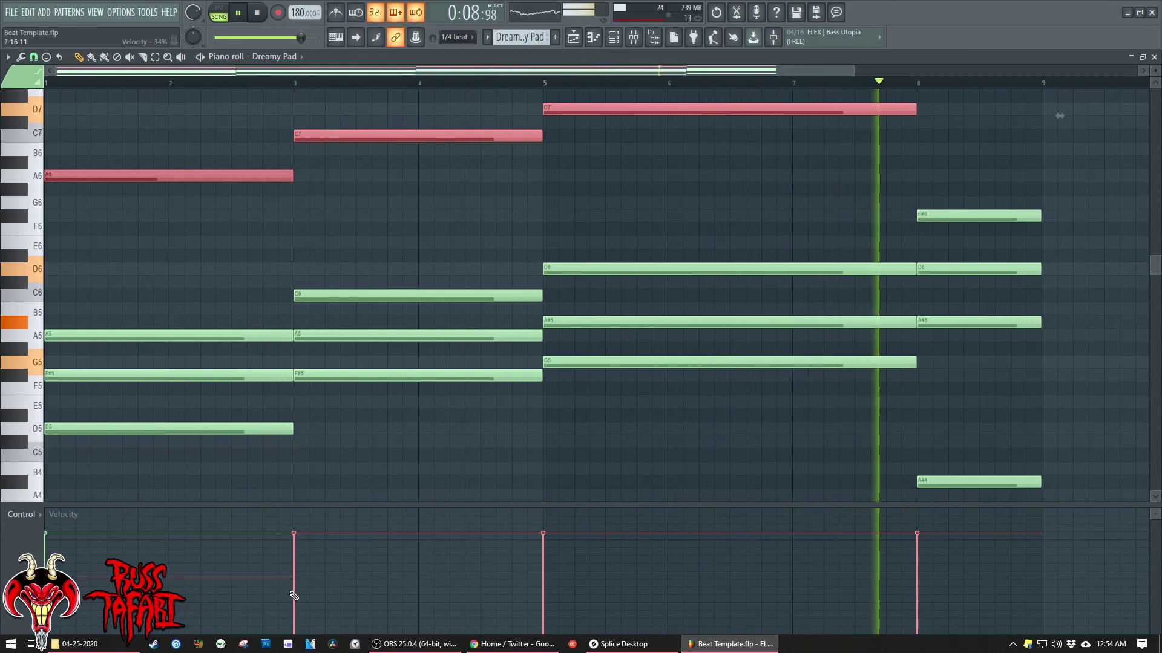
{"action": "left_click_drag", "start_coordinate": [294, 596], "coordinate": [304, 591]}
{"action": "left_click", "coordinate": [545, 579]}
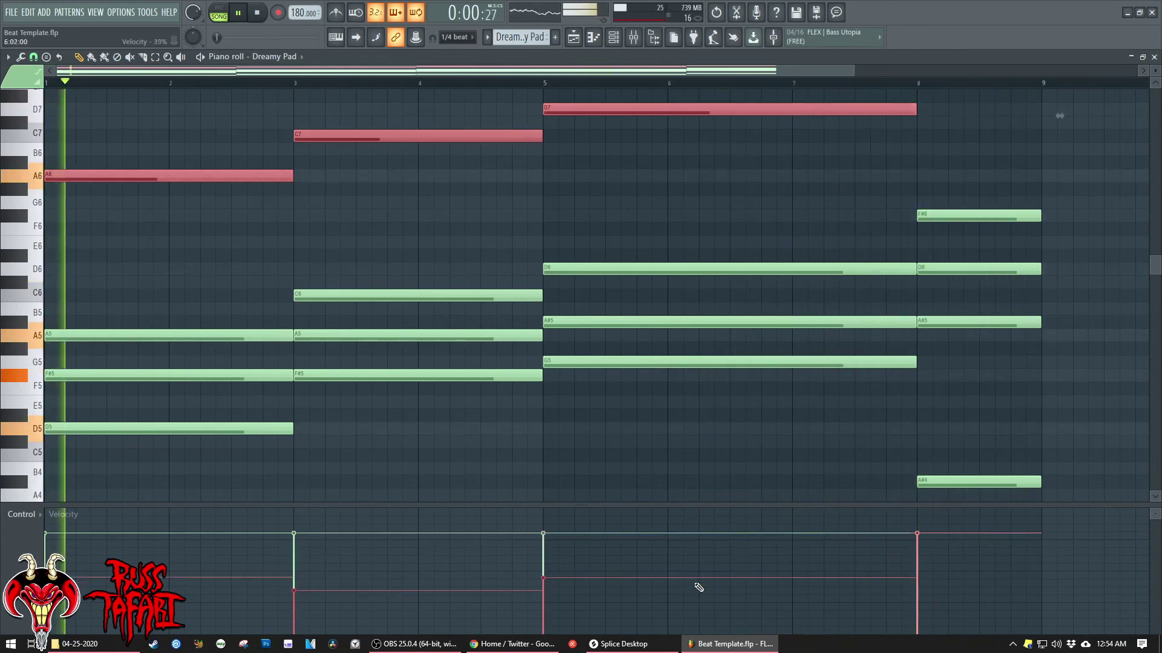